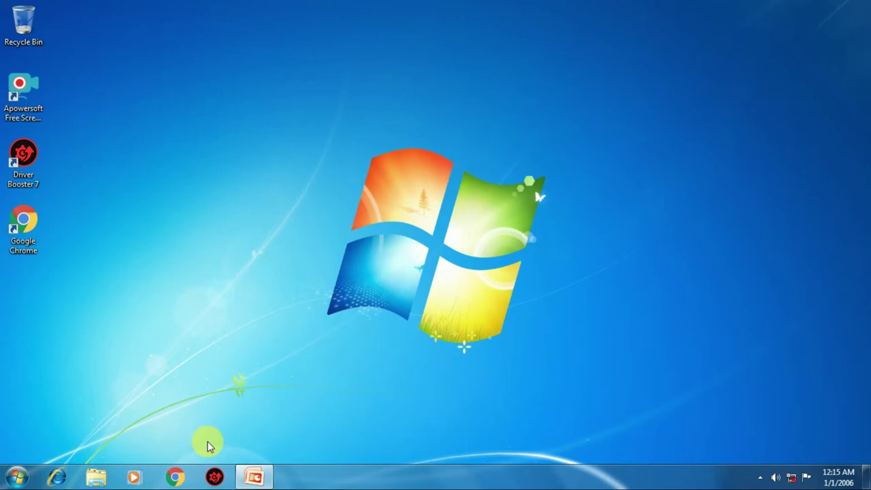
# Step: Add a second slide after the ARINFOWAY title slide and title it 'Table'
pyautogui.click(251, 471)
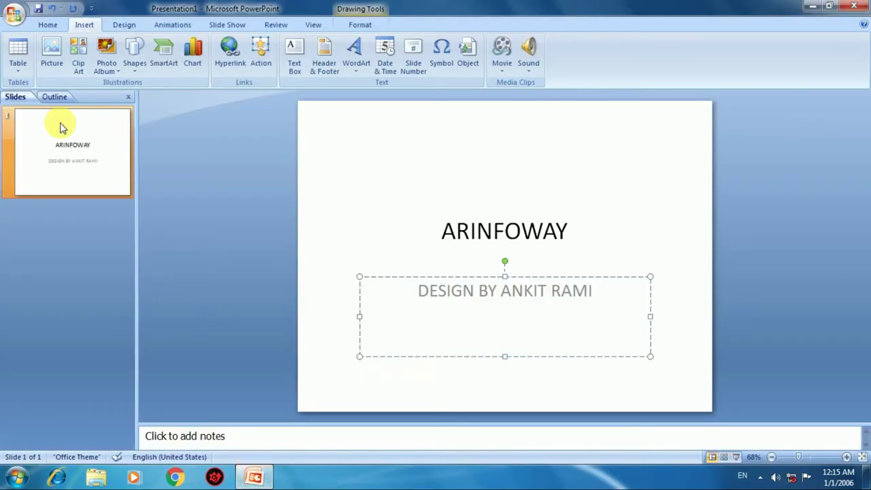
pyautogui.rightClick(71, 168)
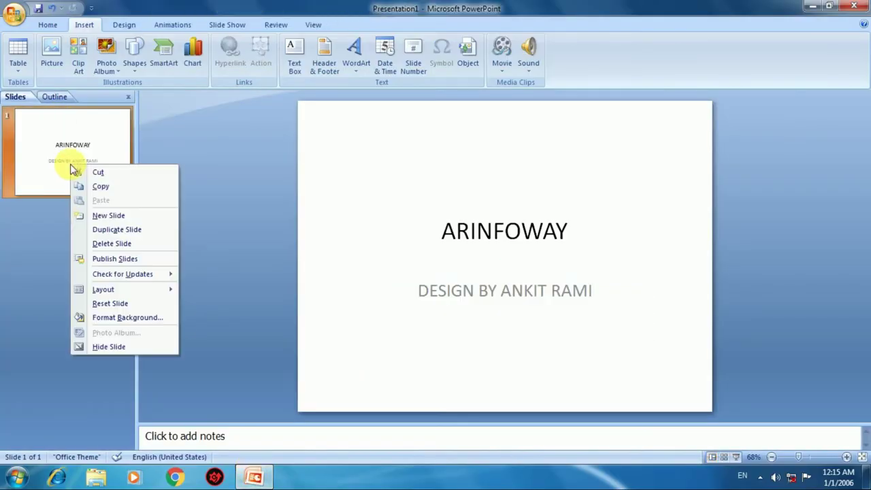
pyautogui.click(106, 214)
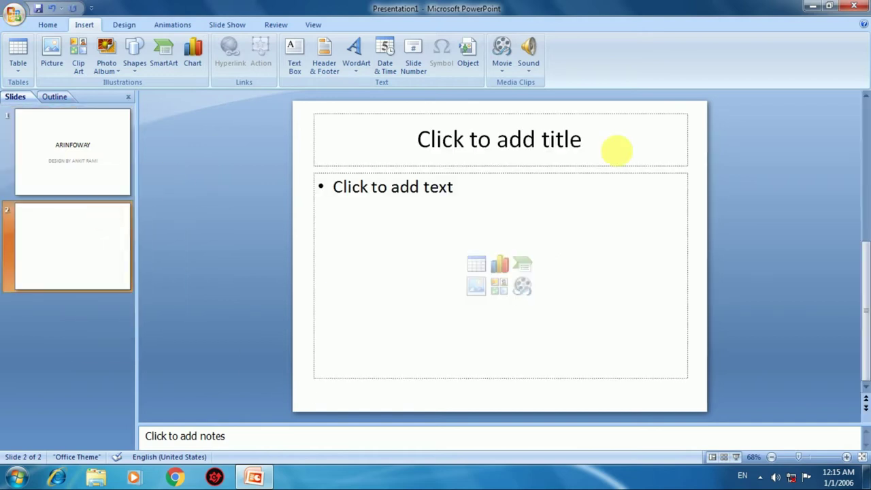
pyautogui.click(542, 156)
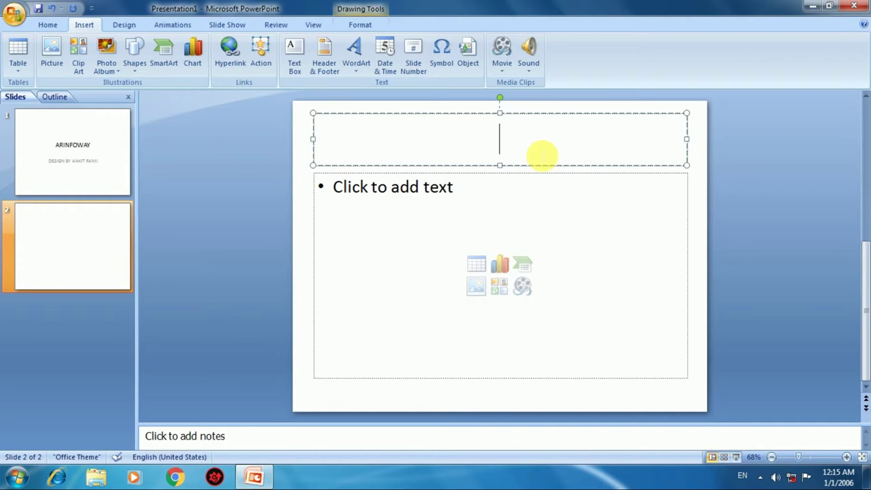
pyautogui.write('Table')
pyautogui.click(450, 213)
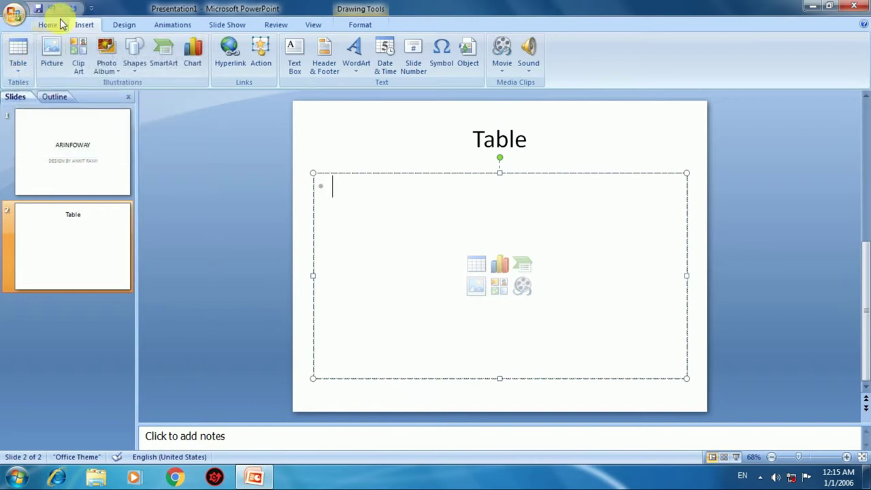
# Step: Try the Insert Table dialog (cancelled) and Draw Table, then preview a 2x3 table grid
pyautogui.click(16, 71)
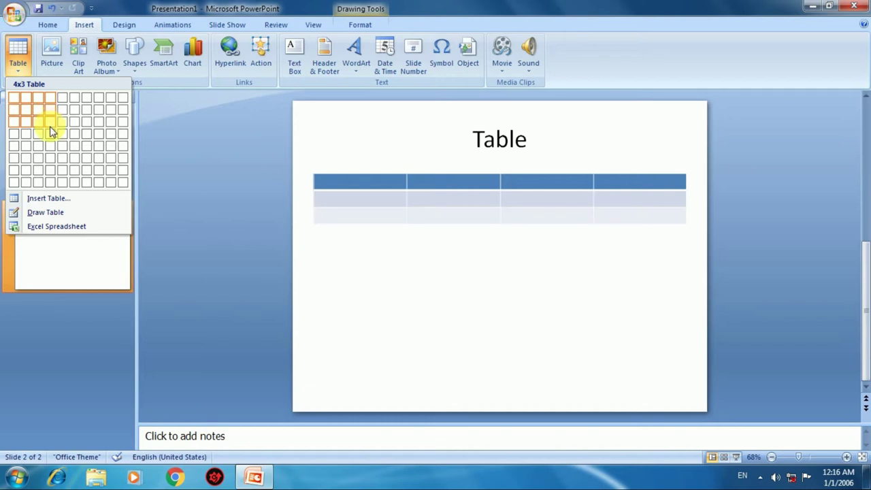
pyautogui.click(49, 198)
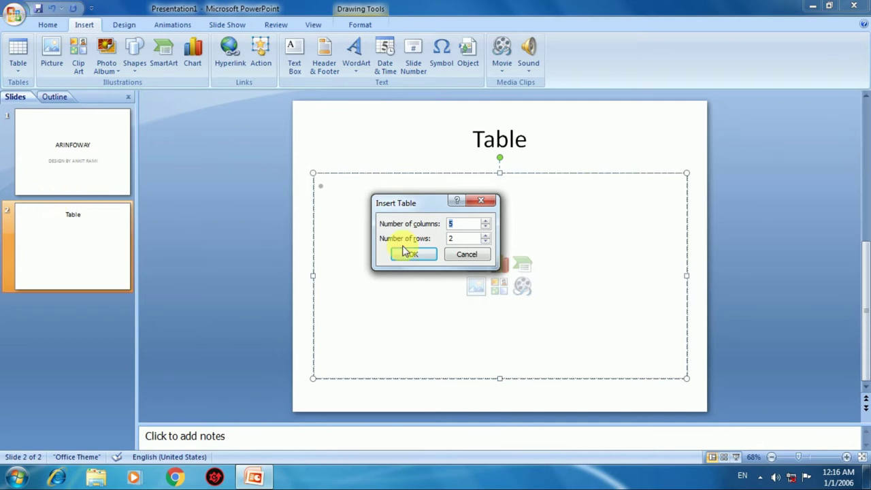
pyautogui.click(466, 255)
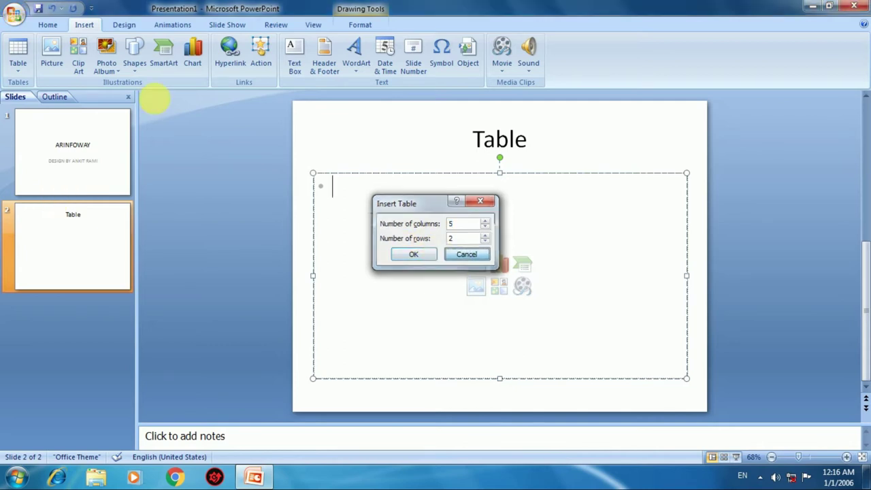
pyautogui.click(17, 58)
pyautogui.click(39, 214)
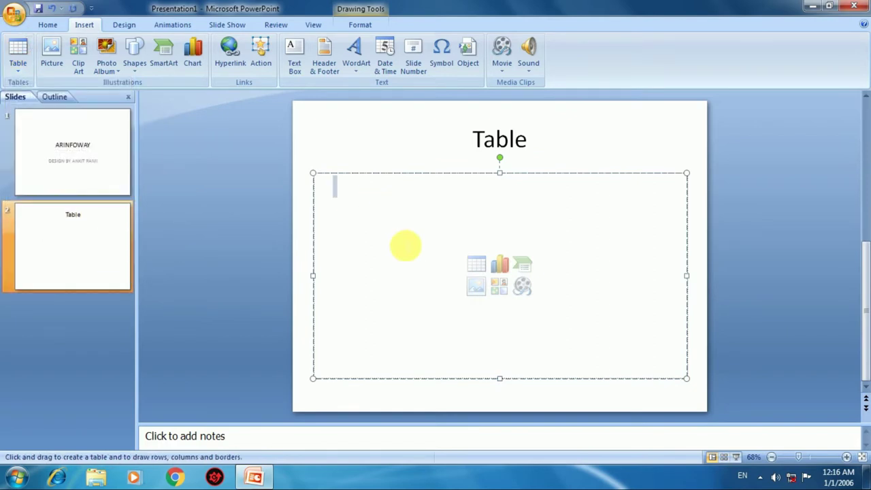
pyautogui.click(22, 73)
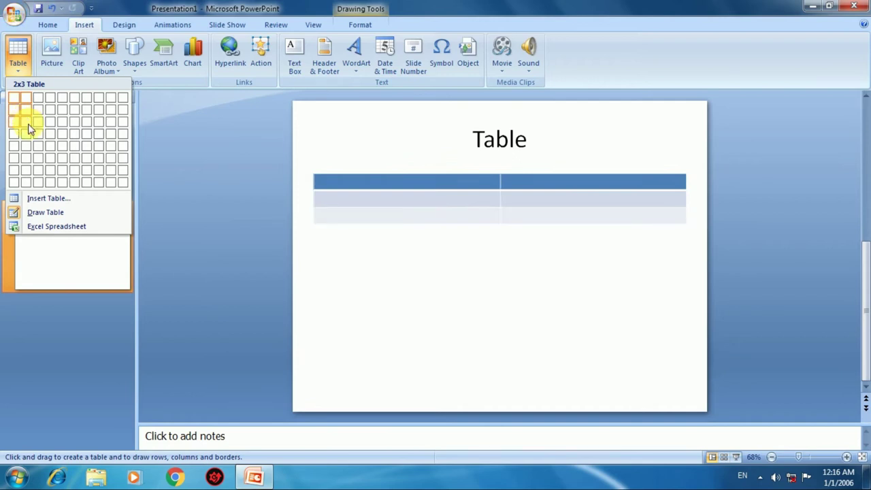
# Step: Insert a two-column, three-row table with headers 'No' and 'Student Name'
pyautogui.click(29, 127)
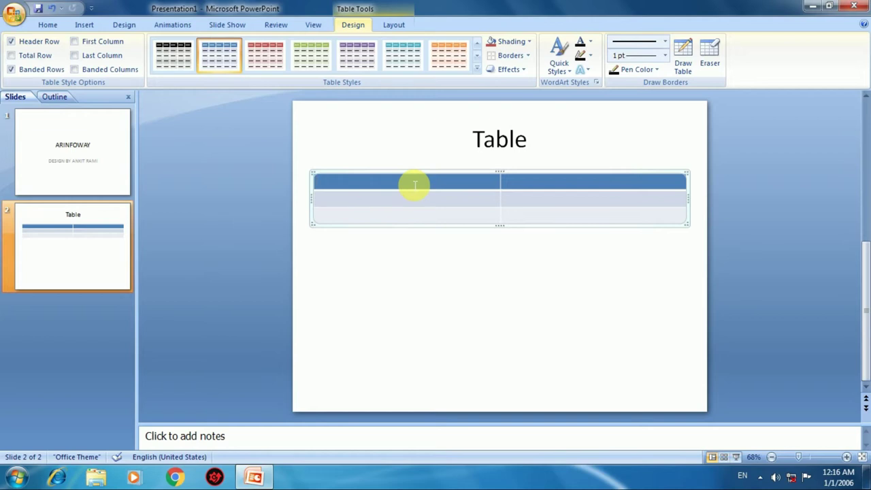
pyautogui.write('Now')
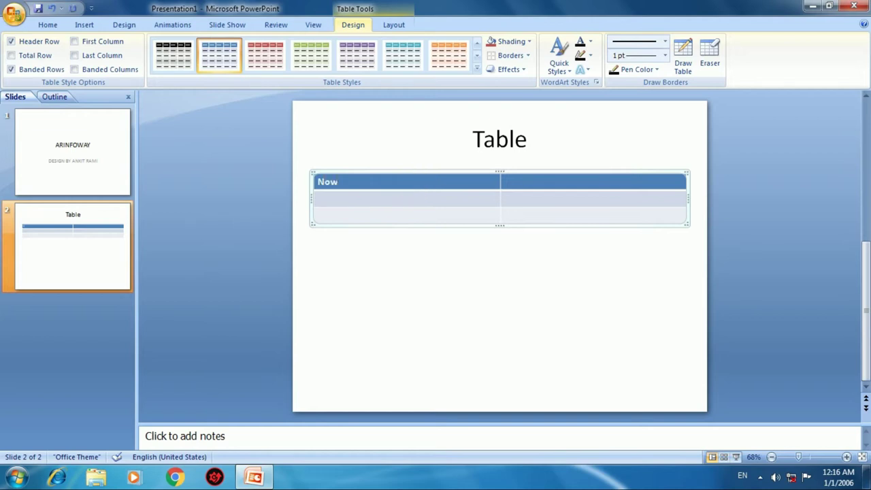
pyautogui.press('BackSpace')
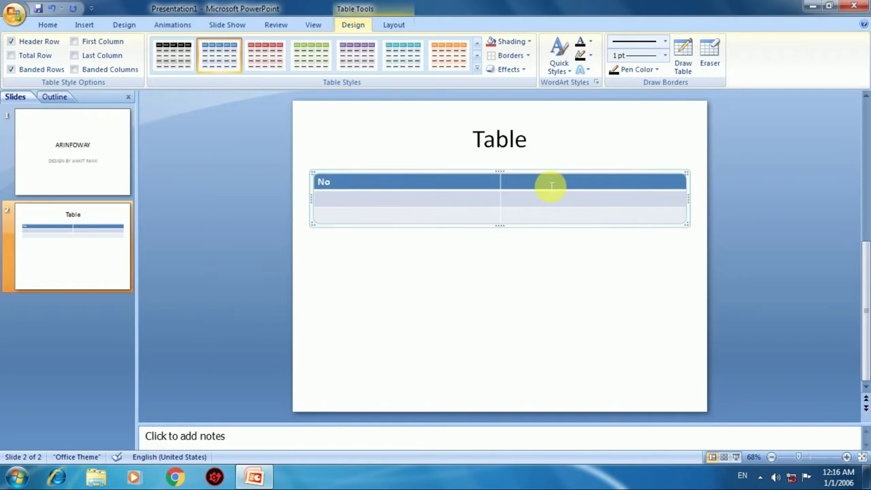
pyautogui.click(551, 185)
pyautogui.write('dent Name')
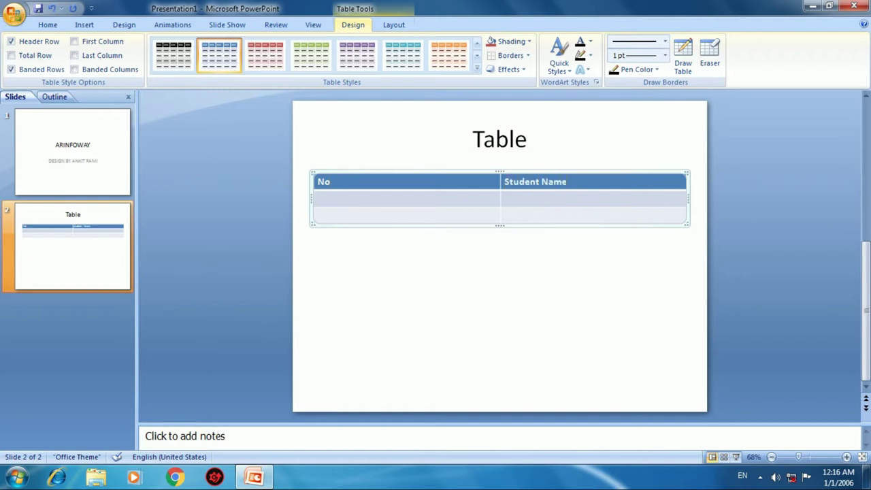
# Step: Fill the rows with numbers 1 and 2 and the two student names
pyautogui.click(395, 204)
pyautogui.write('1')
pyautogui.click(387, 216)
pyautogui.write('2')
pyautogui.click(528, 208)
pyautogui.write('nkit')
pyautogui.press('Tab')
pyautogui.write('Jay')
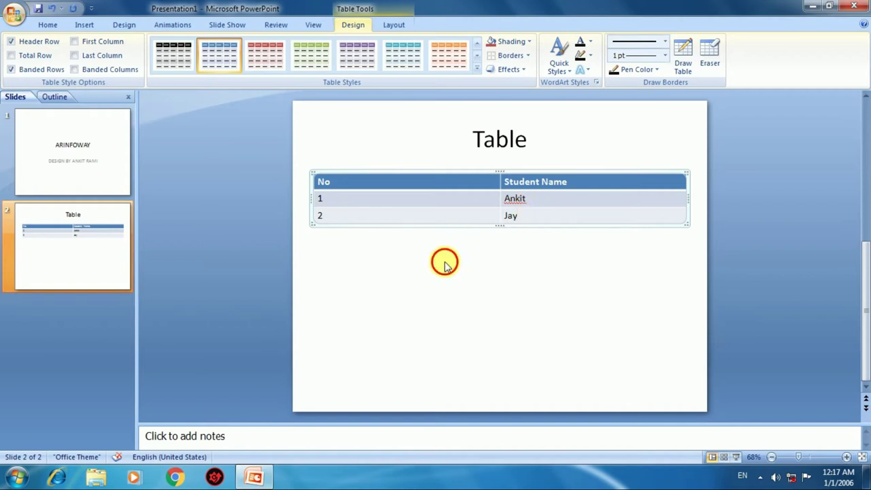
# Step: Reselect the table and review its Design and Layout options
pyautogui.click(445, 263)
pyautogui.click(433, 207)
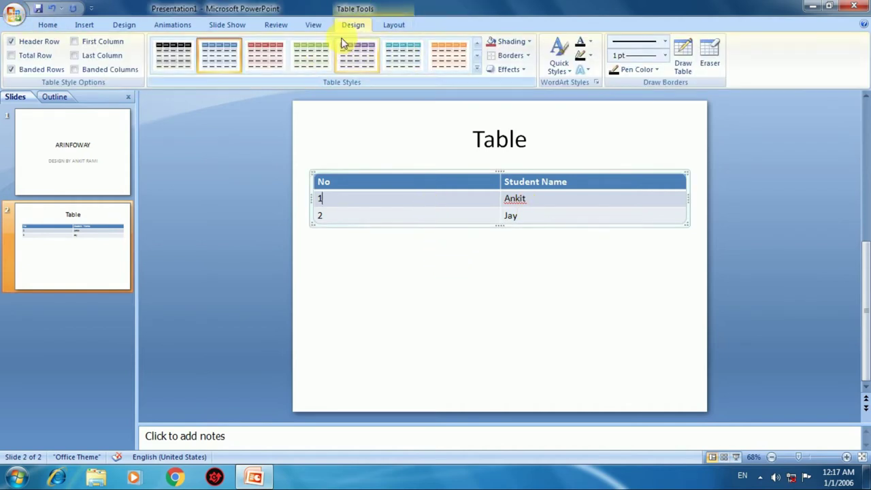
pyautogui.click(394, 27)
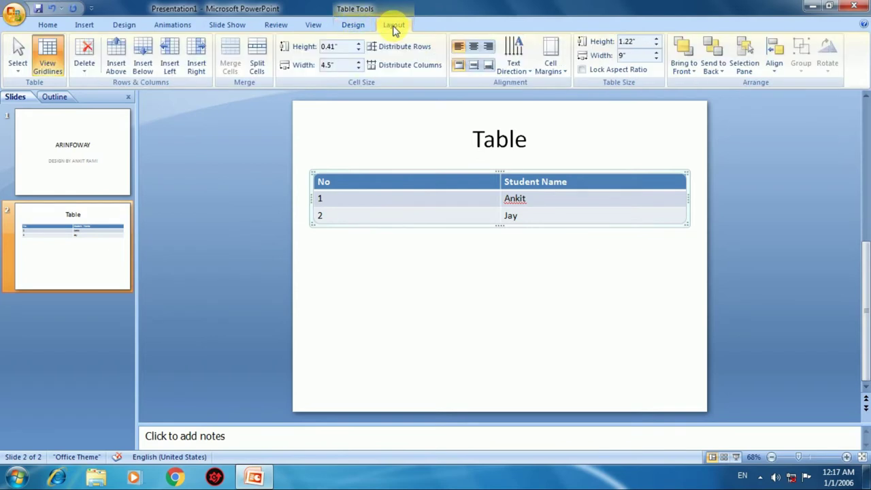
pyautogui.click(353, 28)
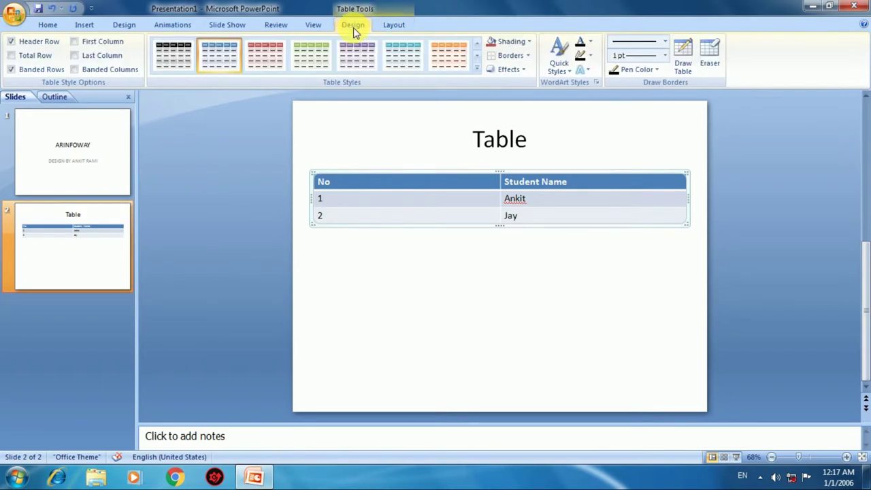
pyautogui.click(394, 26)
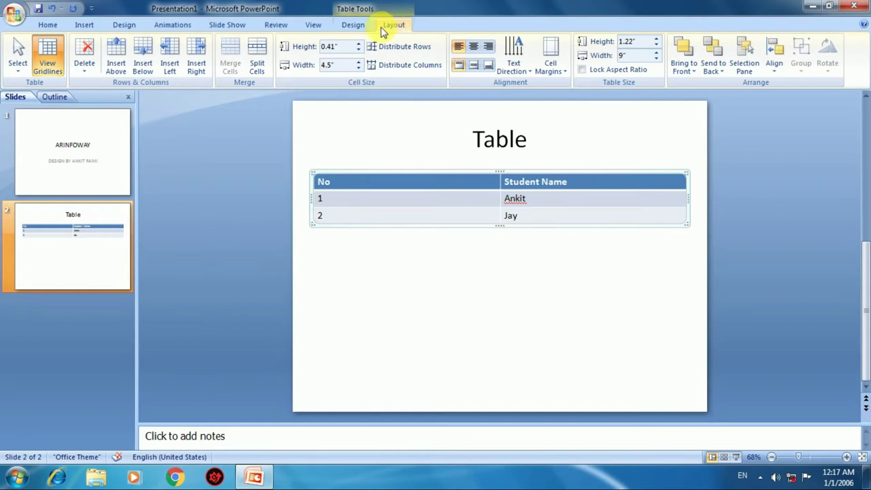
# Step: Apply the green table style and stretch the table taller
pyautogui.click(355, 25)
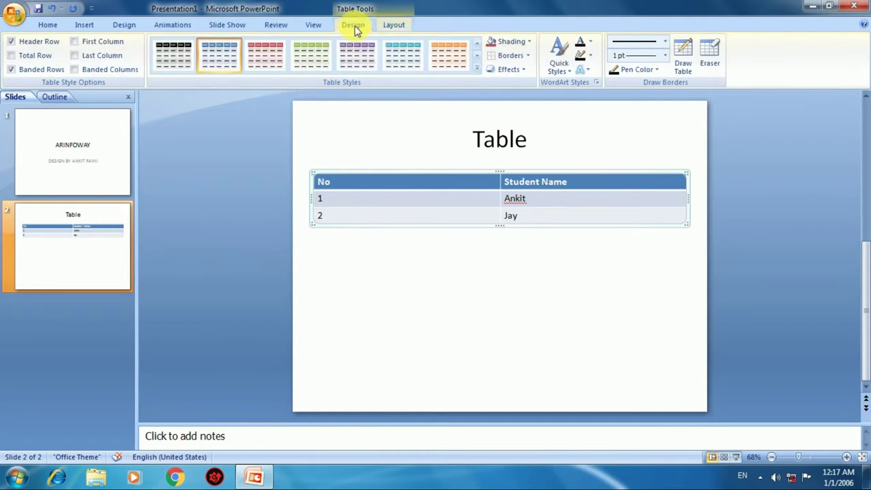
pyautogui.click(311, 56)
pyautogui.moveTo(500, 227); pyautogui.dragTo(484, 294)
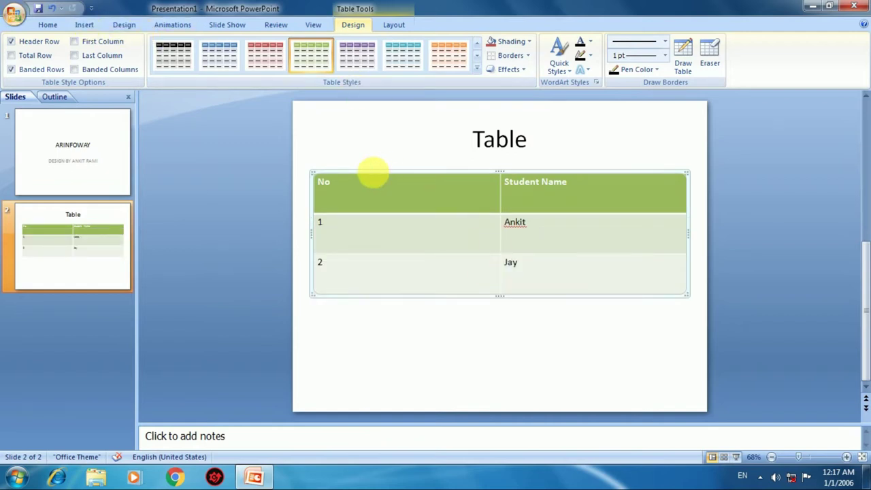
# Step: Enlarge the table text with five Grow Font steps to 44 pt
pyautogui.click(43, 25)
pyautogui.click(282, 47)
pyautogui.click(282, 47)
pyautogui.click(282, 47)
pyautogui.click(282, 48)
pyautogui.click(281, 48)
pyautogui.click(282, 48)
pyautogui.click(281, 48)
pyautogui.click(282, 48)
# Step: Center the table text horizontally and vertically in every cell
pyautogui.click(394, 24)
pyautogui.click(473, 46)
pyautogui.click(473, 66)
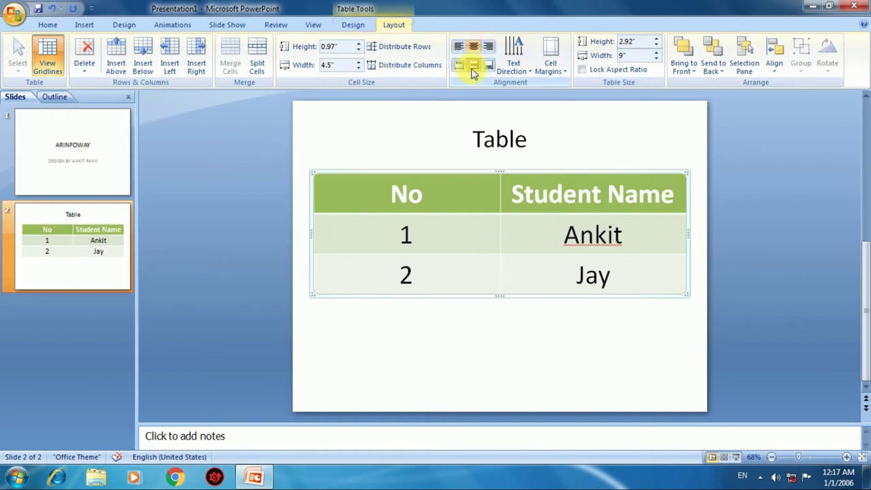
pyautogui.click(443, 338)
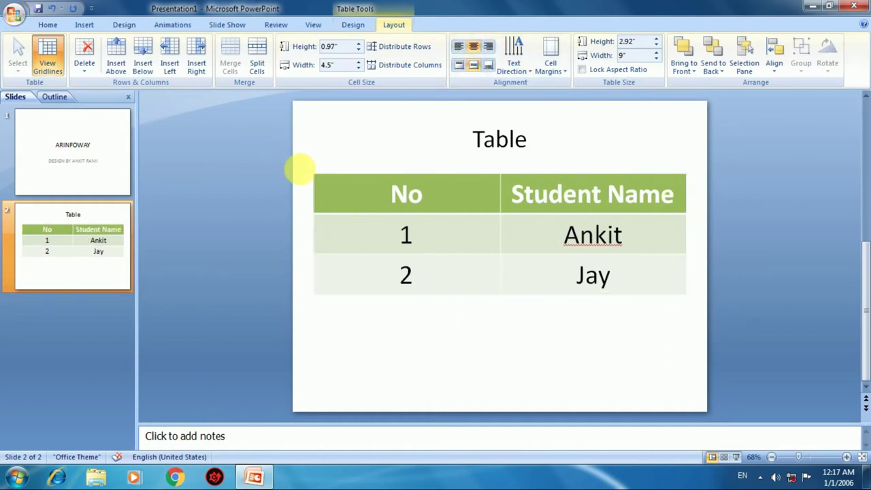
pyautogui.click(80, 24)
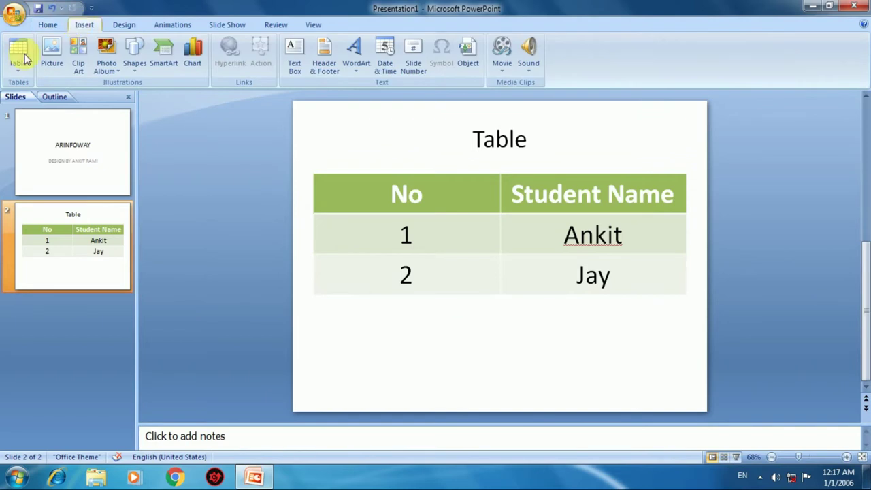
# Step: Add a third slide after the Table slide titled 'Photo'
pyautogui.rightClick(59, 229)
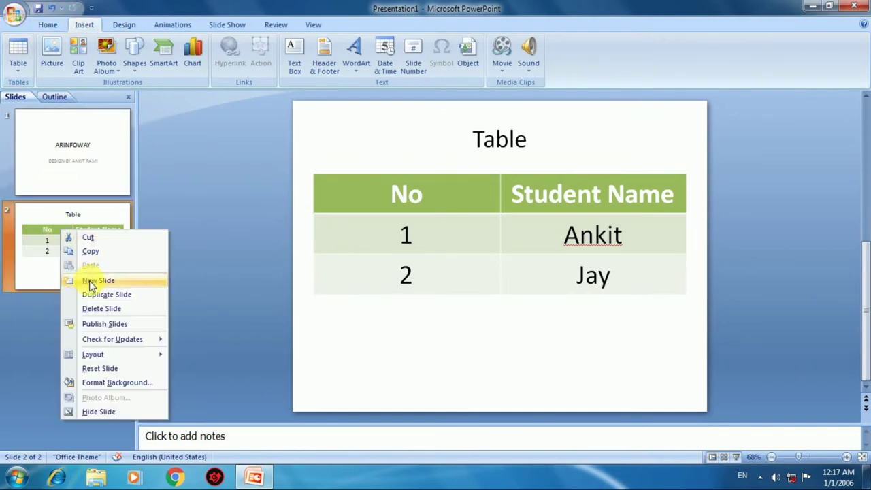
pyautogui.click(91, 281)
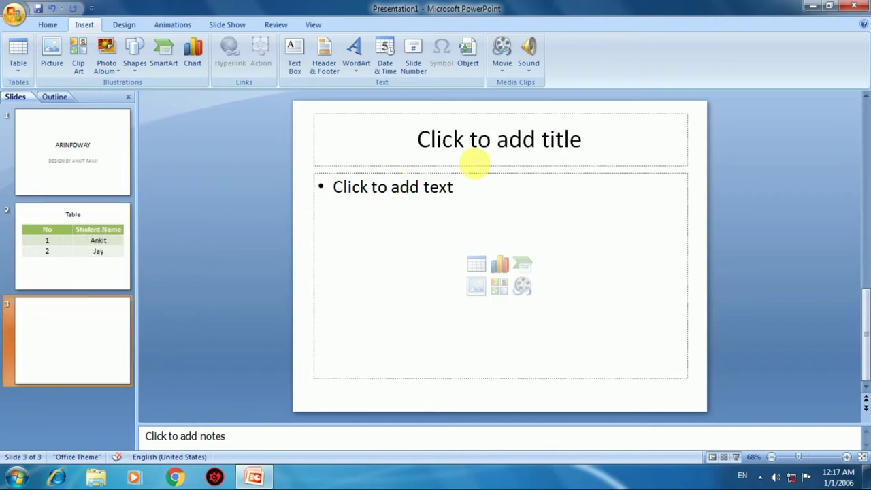
pyautogui.click(482, 154)
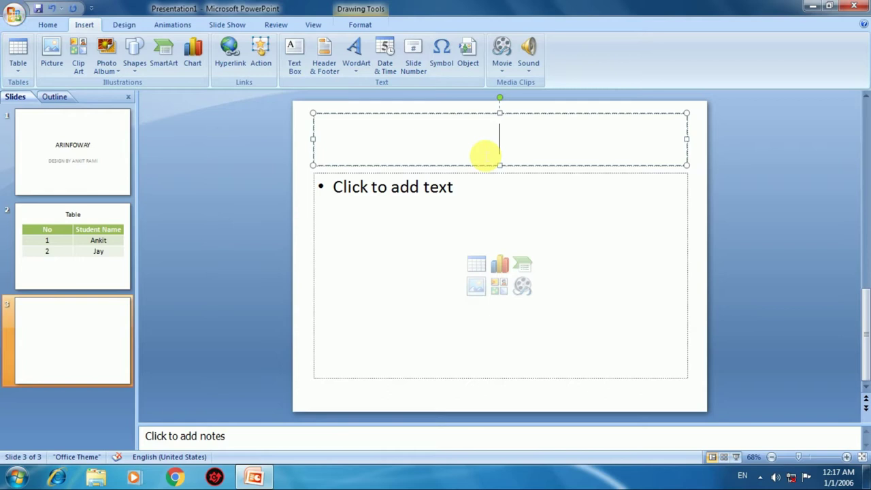
pyautogui.write('Photo')
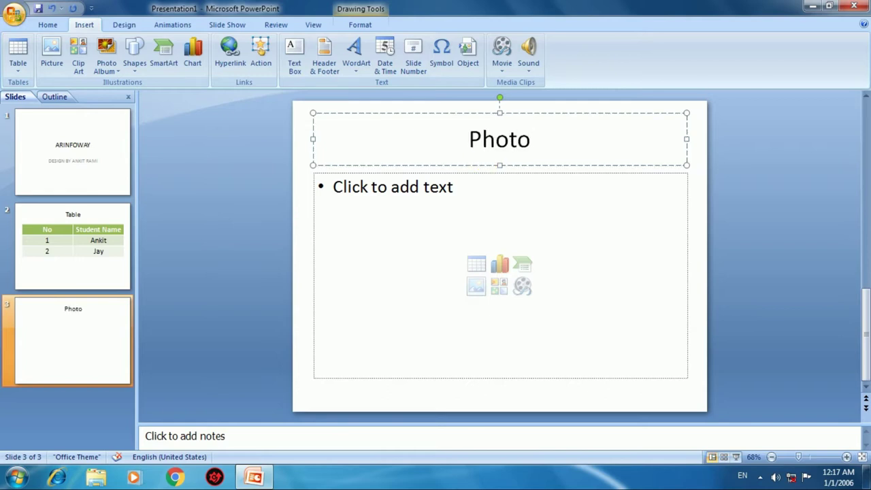
pyautogui.click(410, 202)
# Step: Insert a picture, browsing into Sample Pictures and choosing Penguins
pyautogui.click(51, 58)
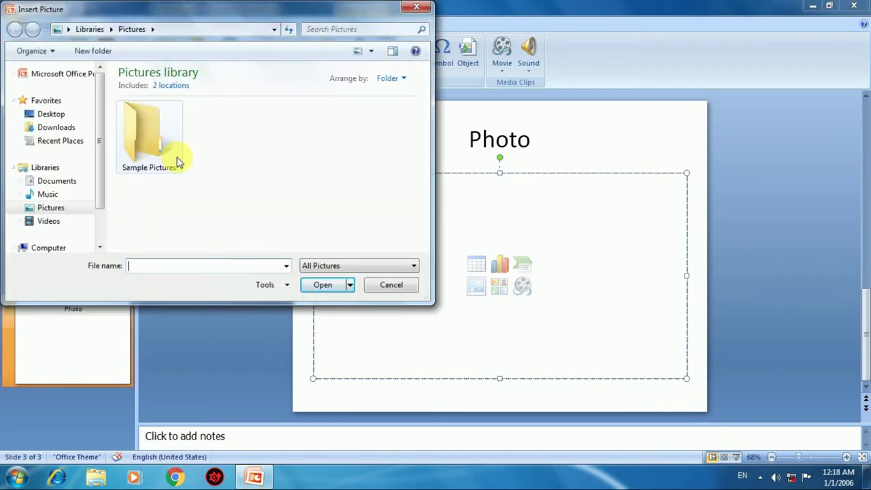
pyautogui.click(166, 145)
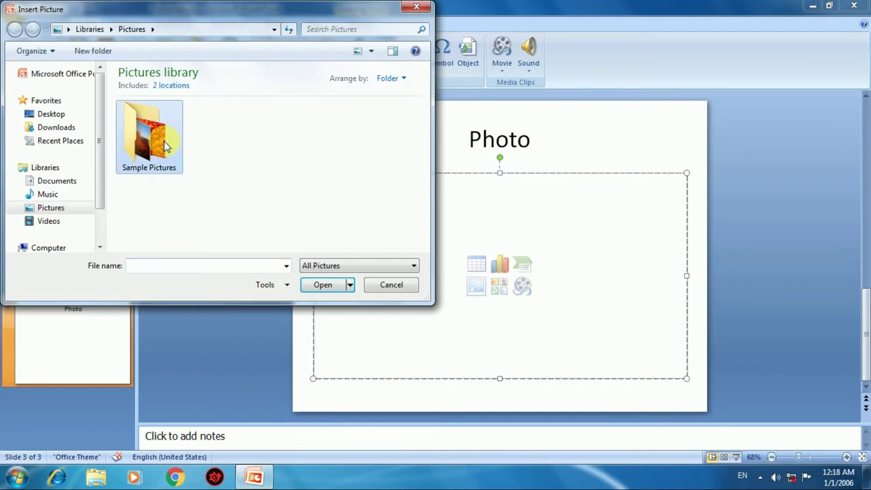
pyautogui.doubleClick(165, 145)
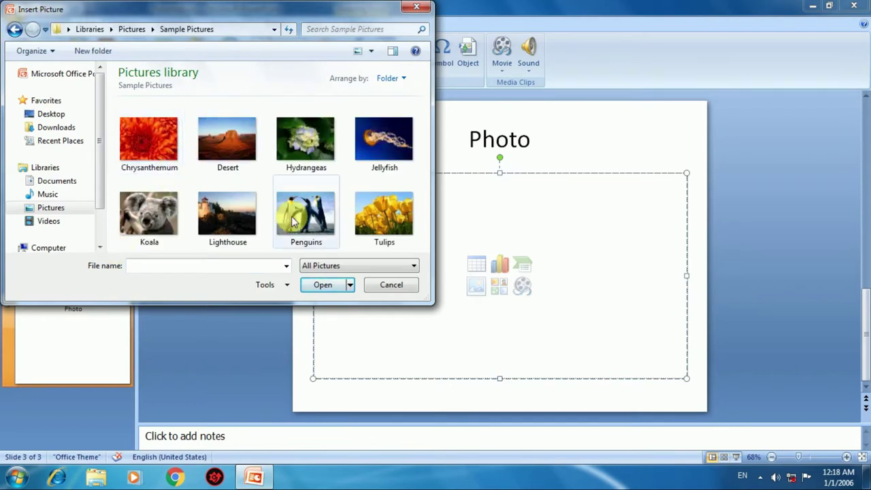
pyautogui.click(315, 208)
# Step: Insert the Penguins photo with an oval framed style and a dashed border
pyautogui.click(317, 286)
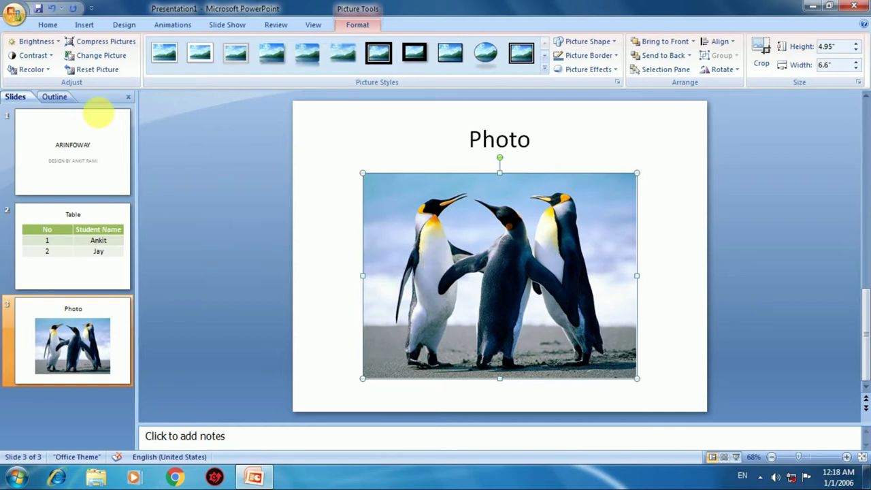
pyautogui.click(487, 53)
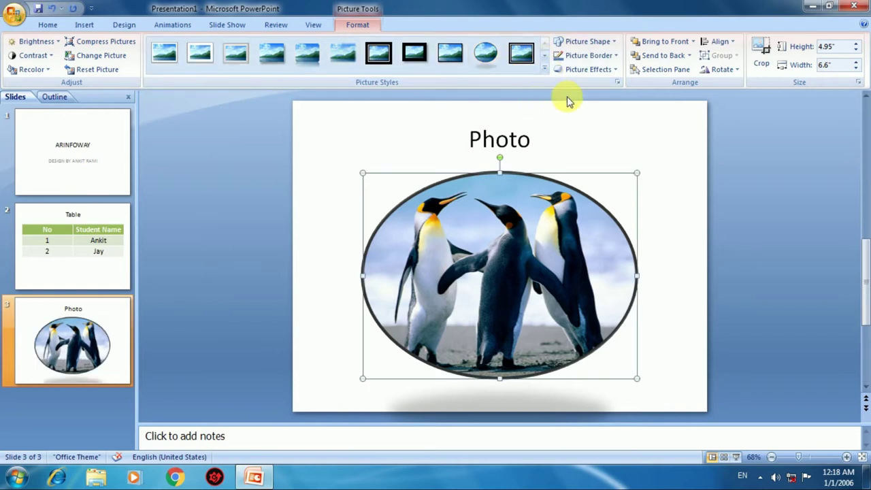
pyautogui.click(603, 55)
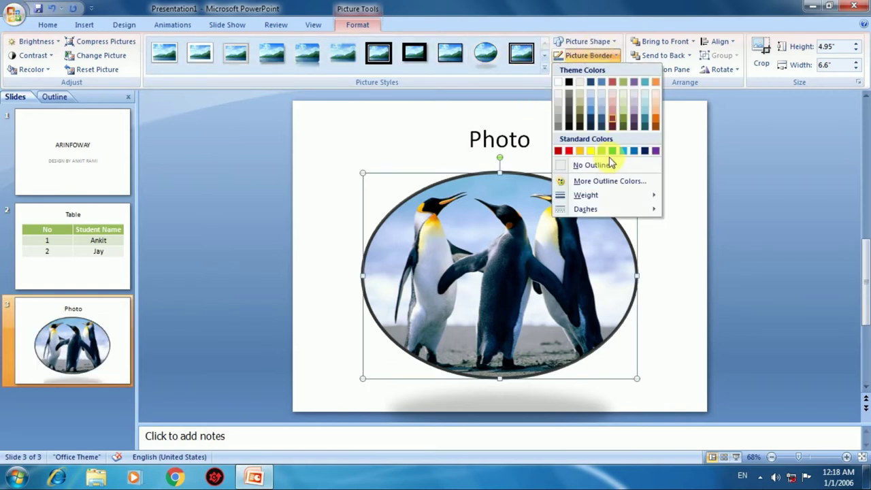
pyautogui.moveTo(585, 209)
pyautogui.click(694, 229)
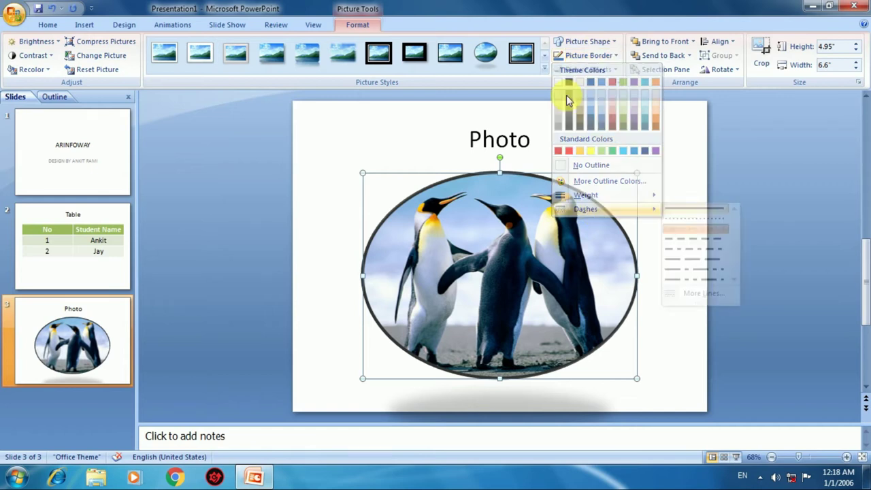
pyautogui.click(594, 41)
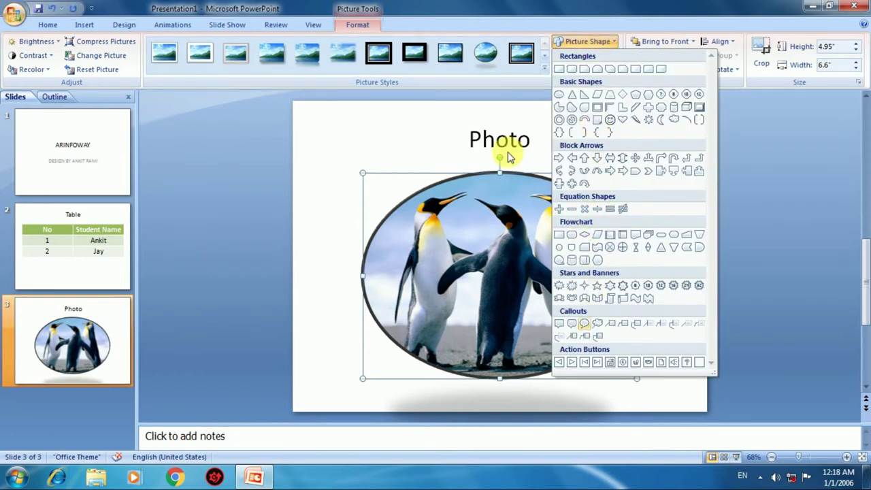
pyautogui.click(523, 119)
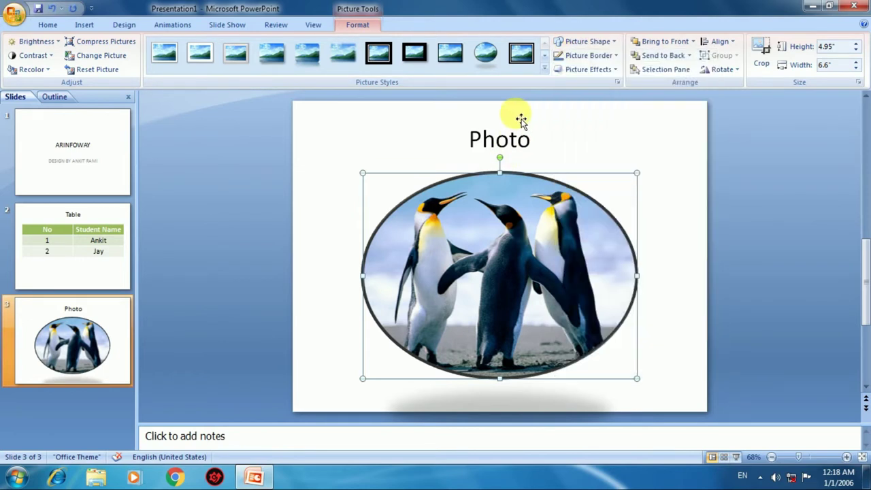
pyautogui.click(85, 25)
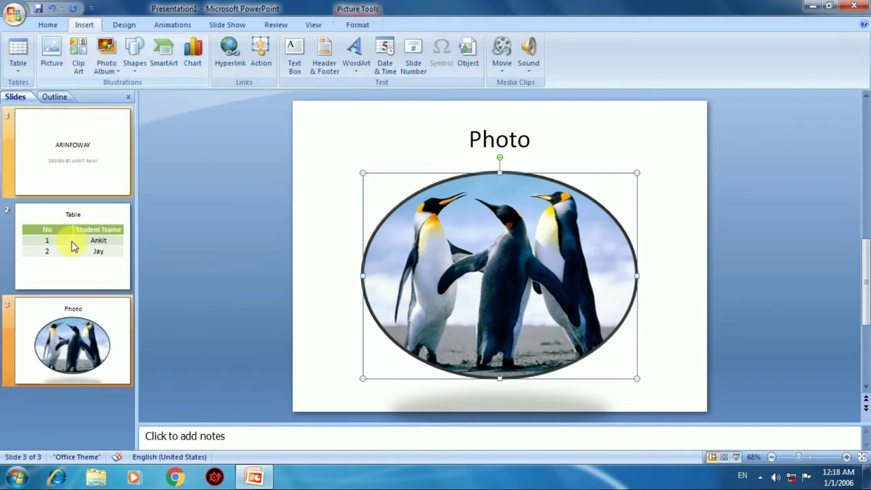
# Step: Add a fourth slide titled 'ART' and open the Clip Art pane
pyautogui.rightClick(55, 318)
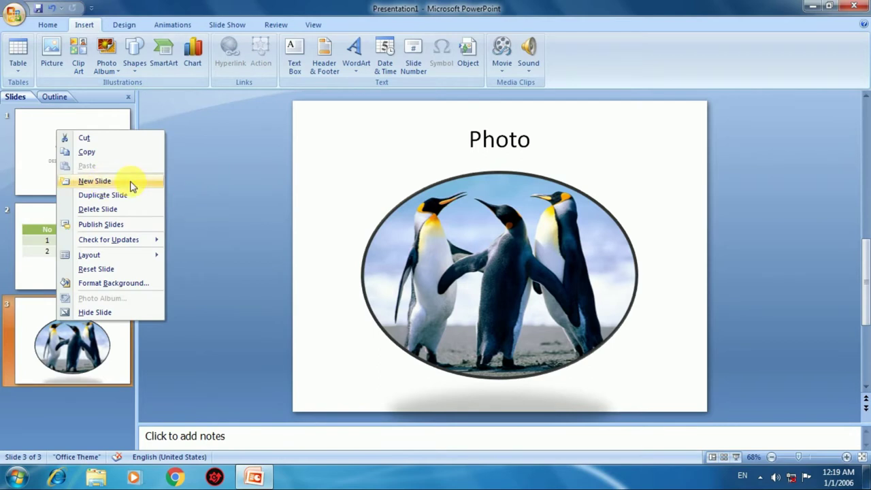
pyautogui.click(94, 181)
pyautogui.click(486, 149)
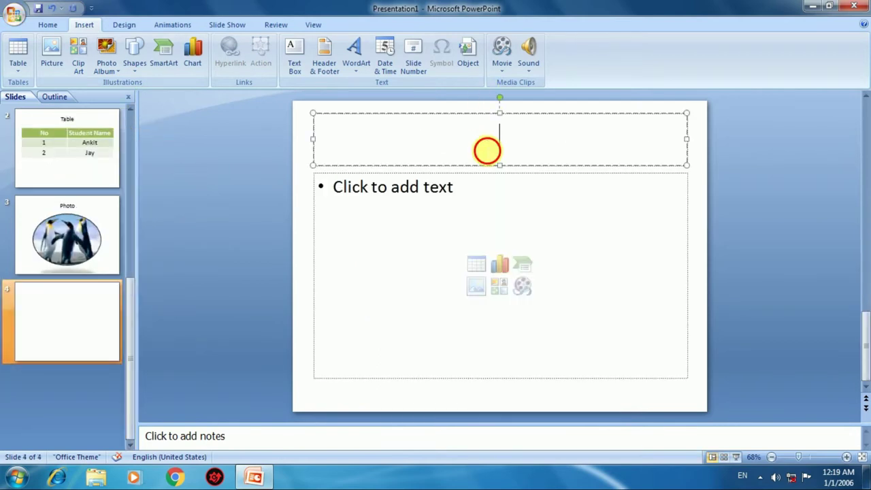
pyautogui.write('ART')
pyautogui.click(404, 229)
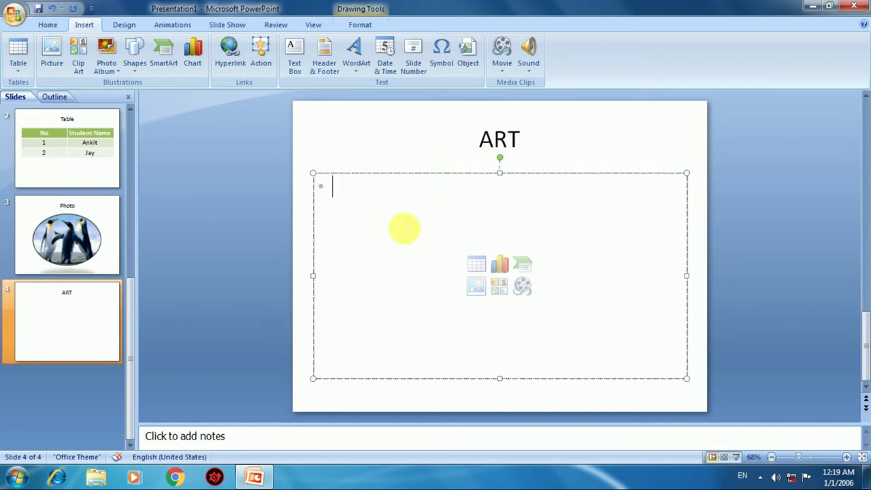
pyautogui.click(84, 66)
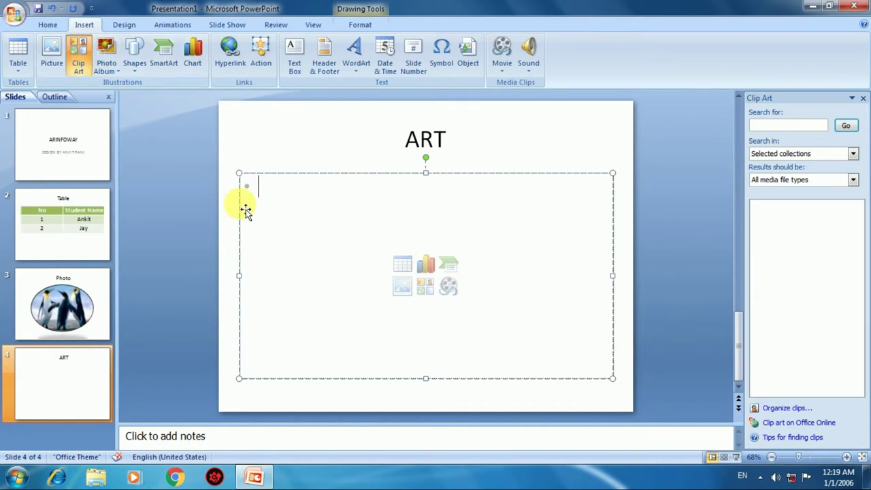
# Step: Search clip art for 'computer', accept the Clip Organizer prompt, and scroll the results
pyautogui.click(783, 125)
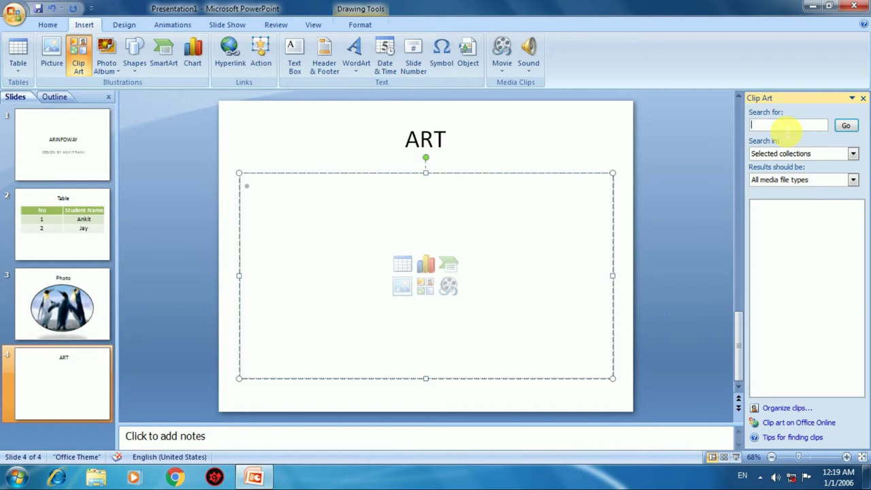
pyautogui.write('computer')
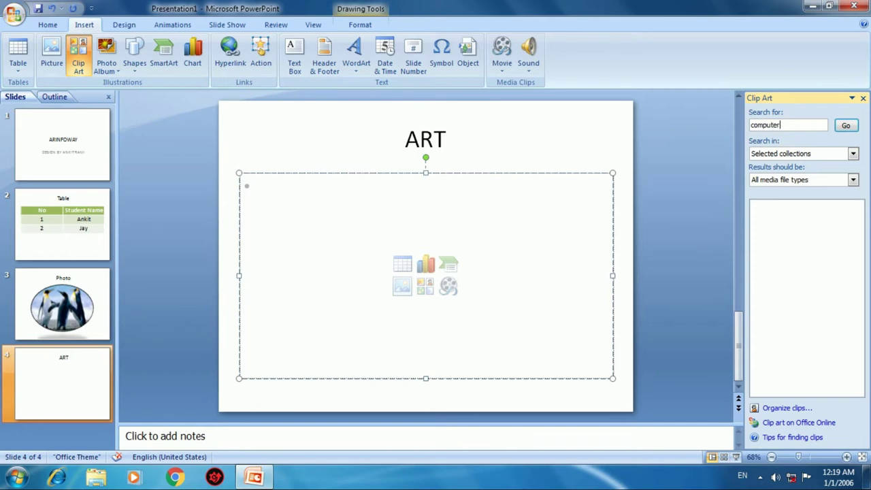
pyautogui.click(847, 126)
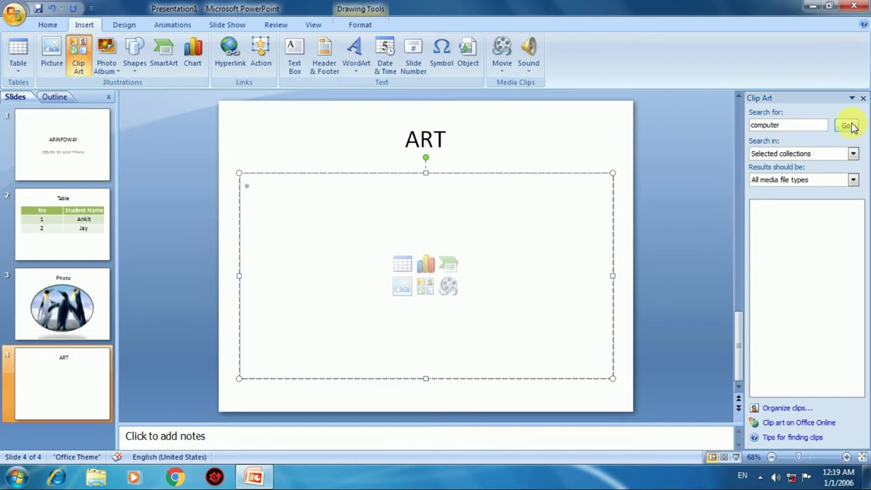
pyautogui.click(420, 276)
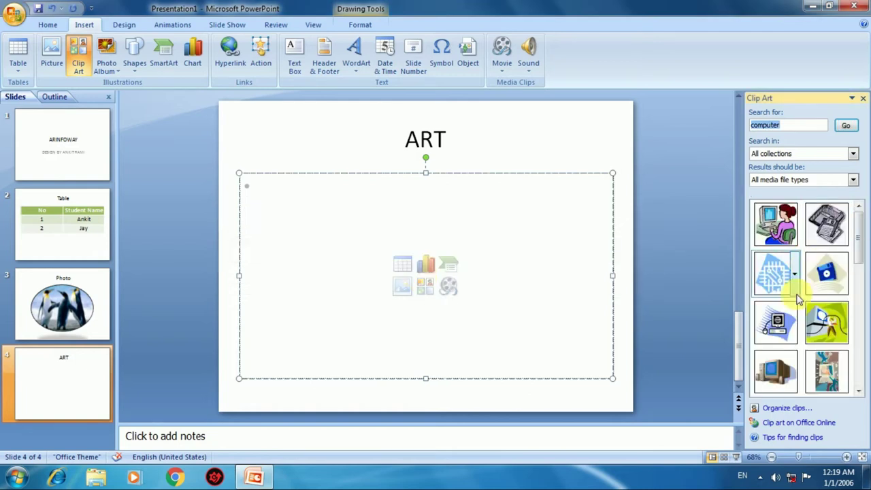
pyautogui.moveTo(857, 243)
pyautogui.mouseDown()
pyautogui.moveTo(847, 299)
pyautogui.moveTo(848, 255)
pyautogui.mouseUp()
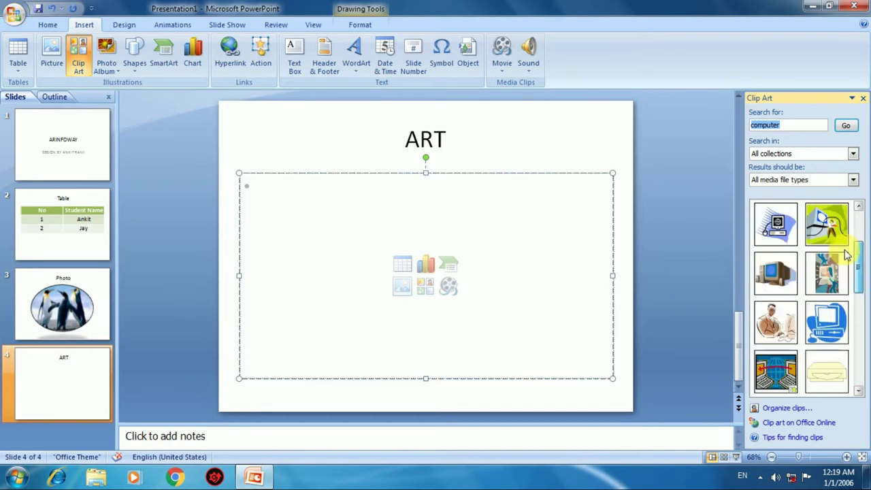
pyautogui.scroll(2, 848, 255)
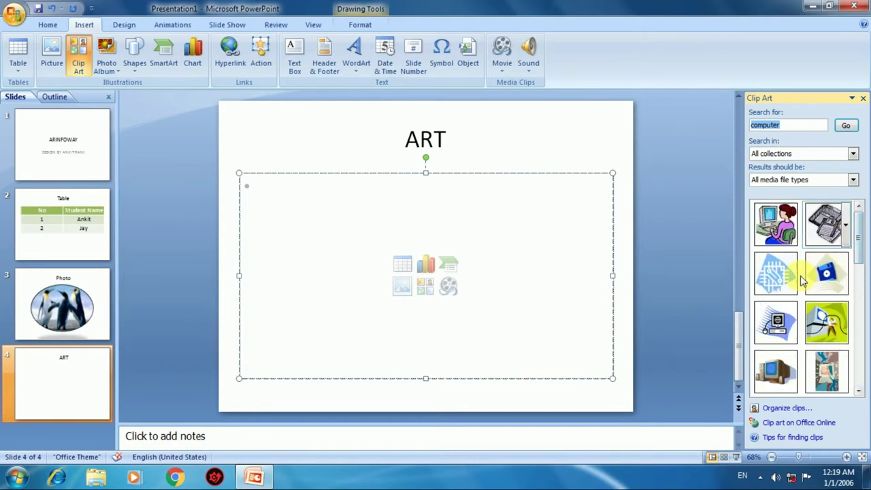
# Step: Insert the monitor-and-tower computer clip, sized 4.17" by 6.78" and centred below the title
pyautogui.click(771, 363)
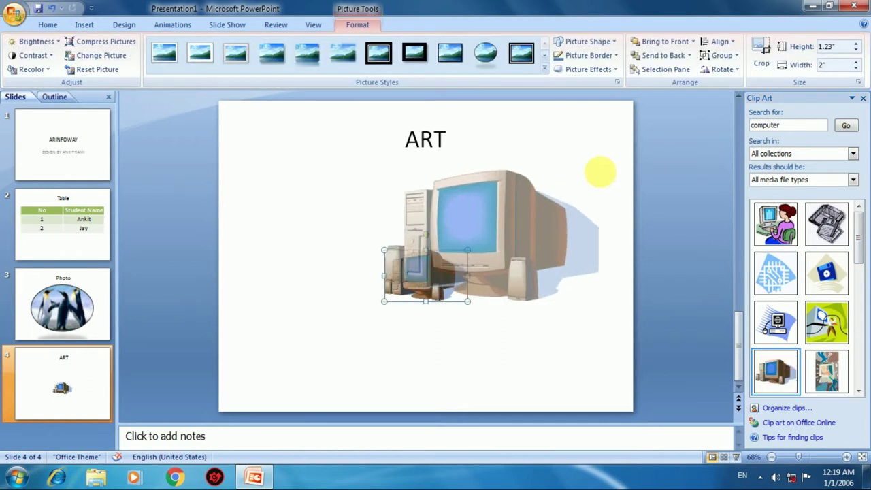
pyautogui.moveTo(551, 204); pyautogui.dragTo(599, 170)
pyautogui.moveTo(515, 246); pyautogui.dragTo(463, 257)
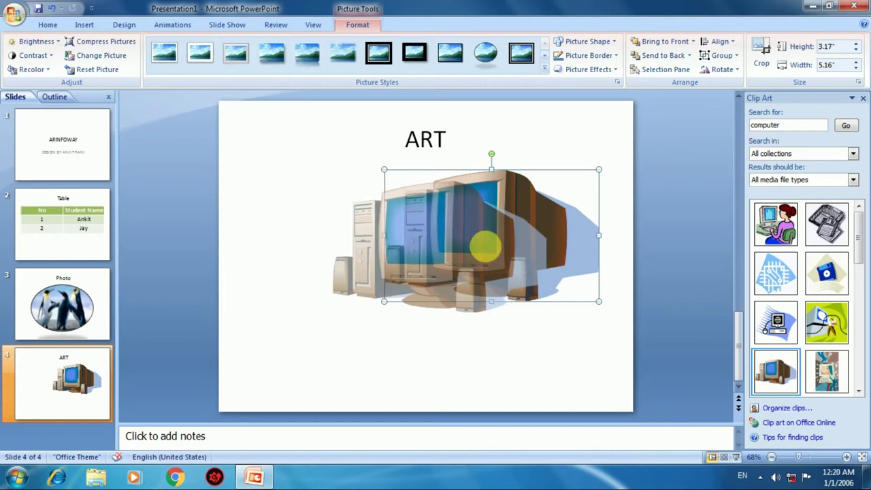
pyautogui.moveTo(547, 311); pyautogui.dragTo(614, 353)
pyautogui.moveTo(486, 259); pyautogui.dragTo(462, 264)
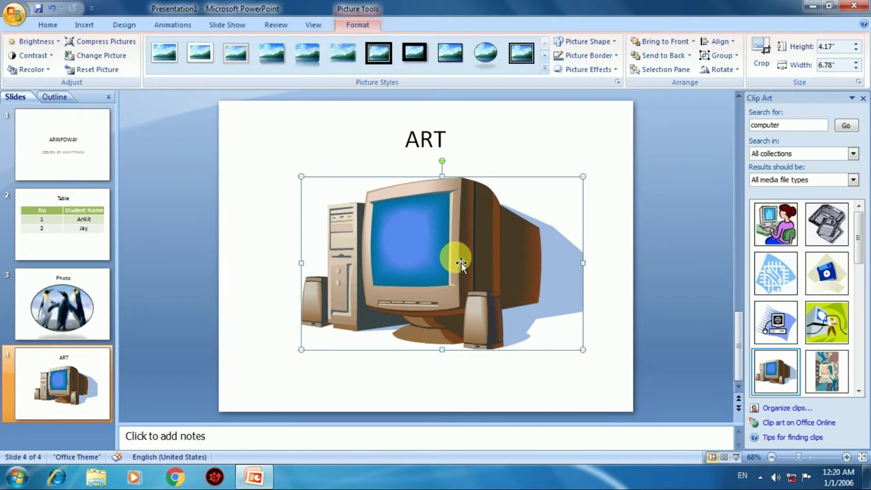
pyautogui.click(589, 143)
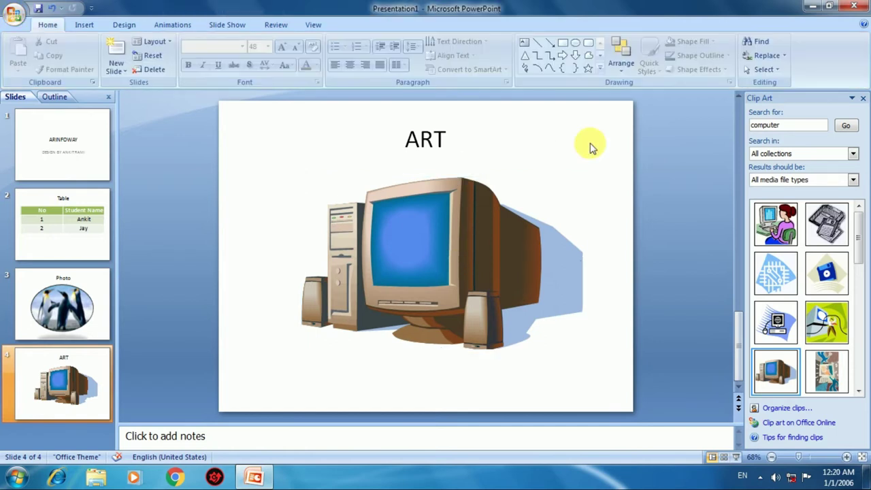
pyautogui.click(481, 260)
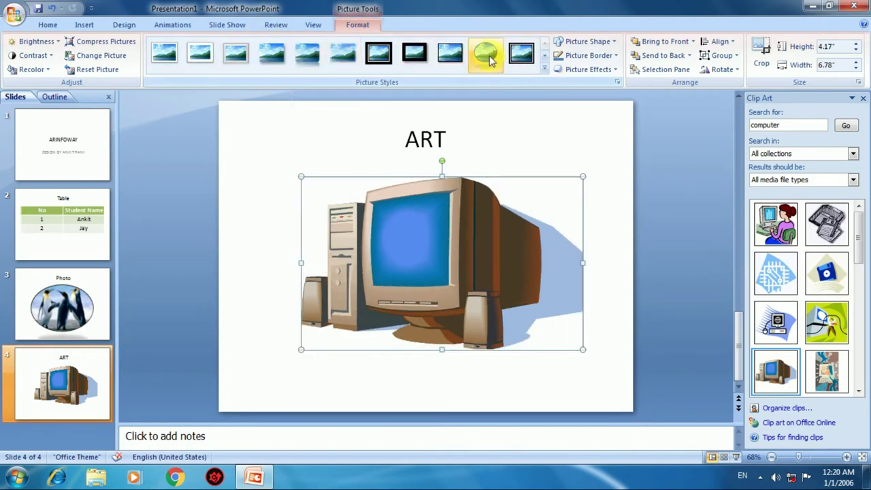
# Step: Try a soft-edge picture style on the clip art, then apply a white-frame style
pyautogui.click(544, 68)
pyautogui.click(496, 94)
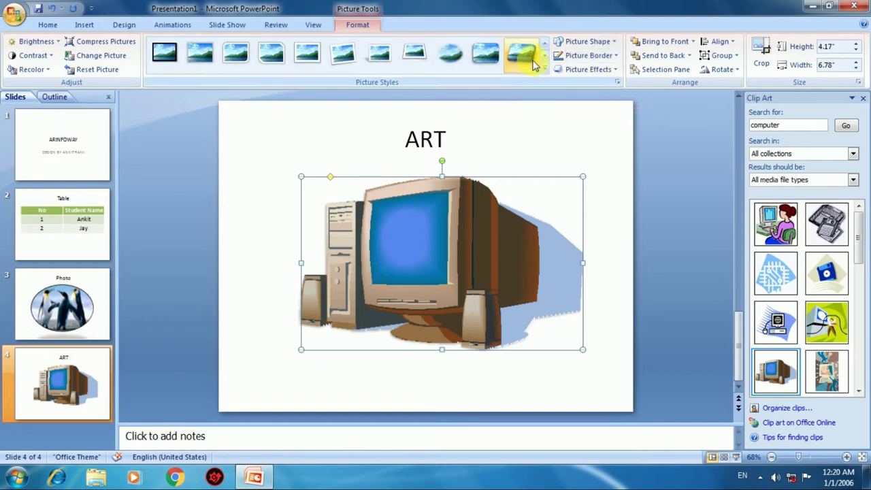
pyautogui.click(307, 55)
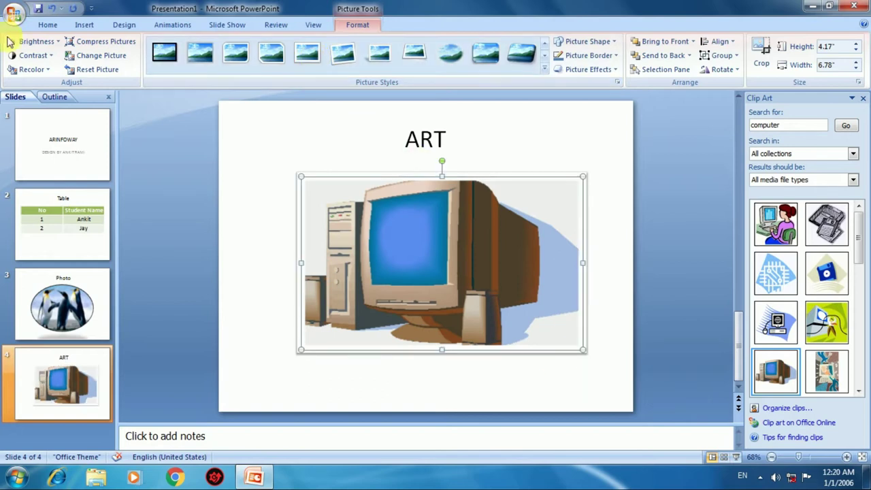
pyautogui.click(84, 26)
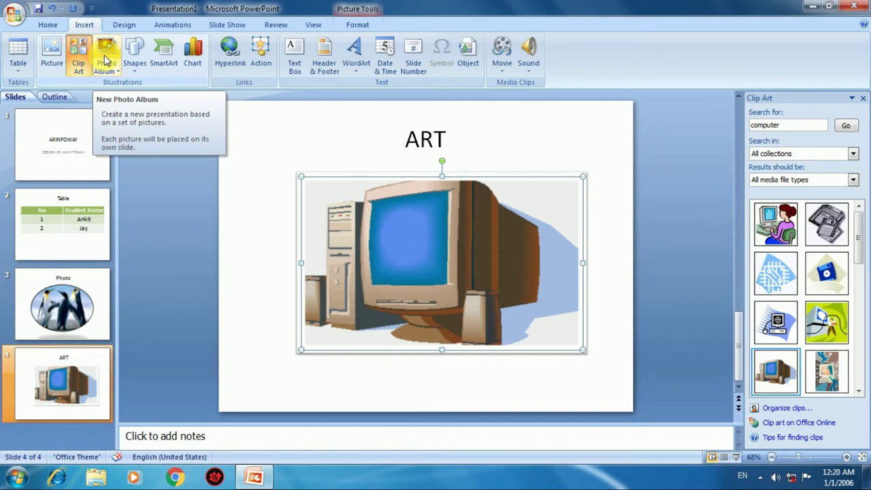
# Step: Start a new, empty photo album from Insert > Photo Album
pyautogui.rightClick(38, 378)
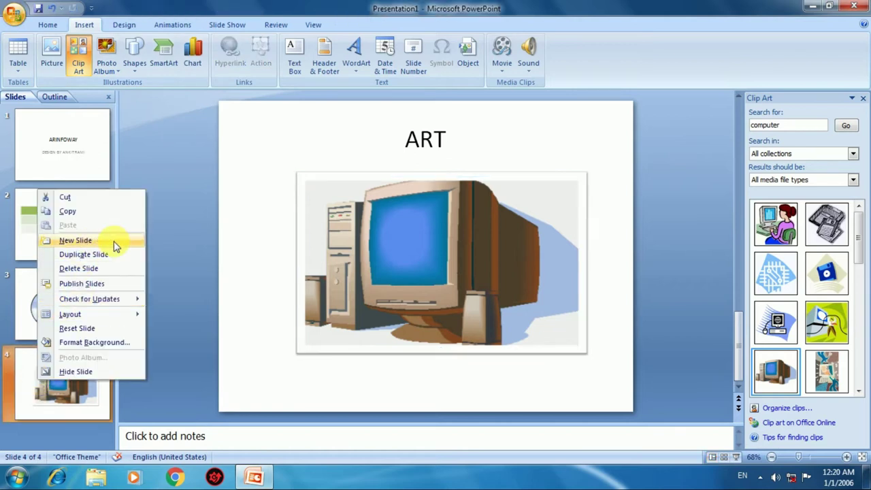
pyautogui.click(176, 184)
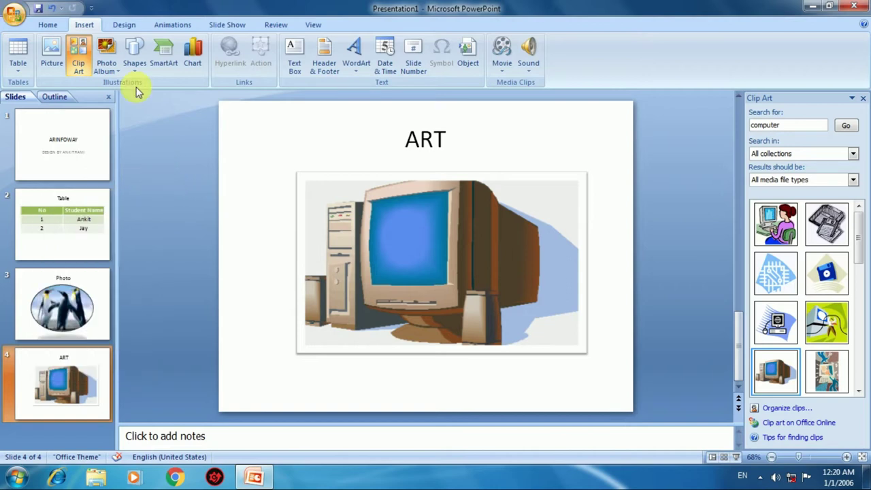
pyautogui.click(114, 76)
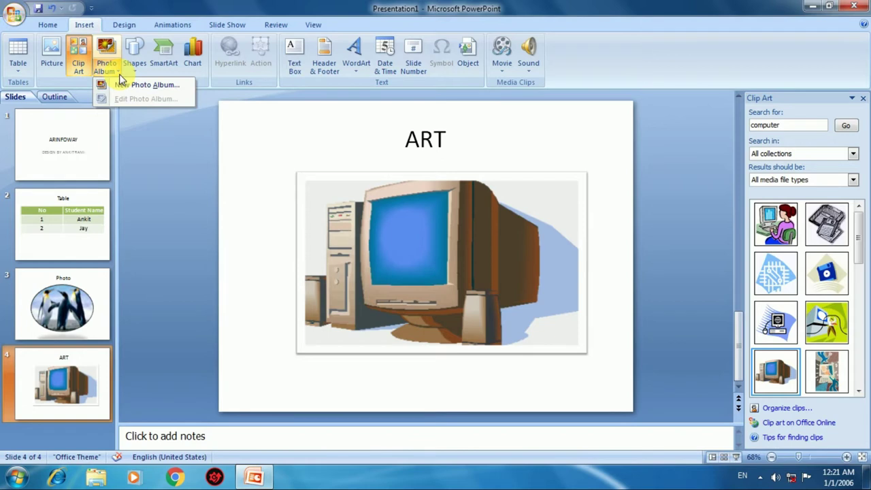
pyautogui.click(154, 83)
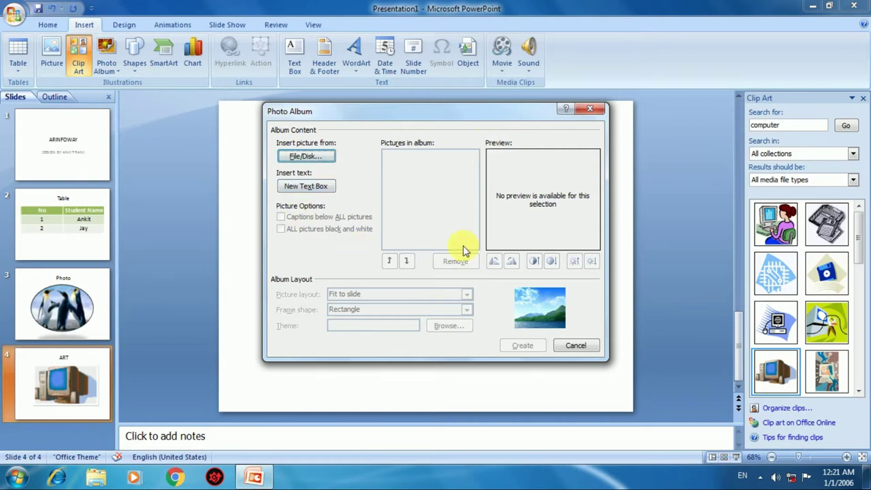
# Step: Add Koala, Lighthouse, Penguins and Tulips from Sample Pictures to the album
pyautogui.click(305, 158)
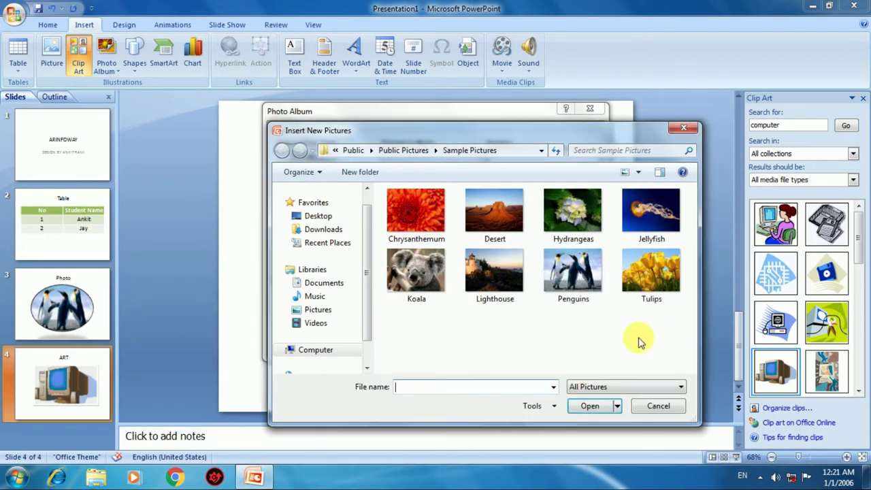
pyautogui.moveTo(665, 341); pyautogui.dragTo(428, 278)
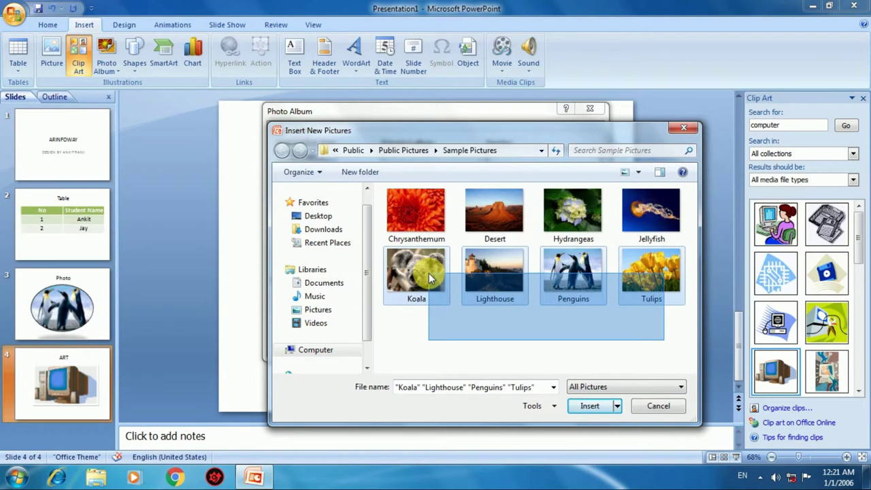
pyautogui.click(588, 406)
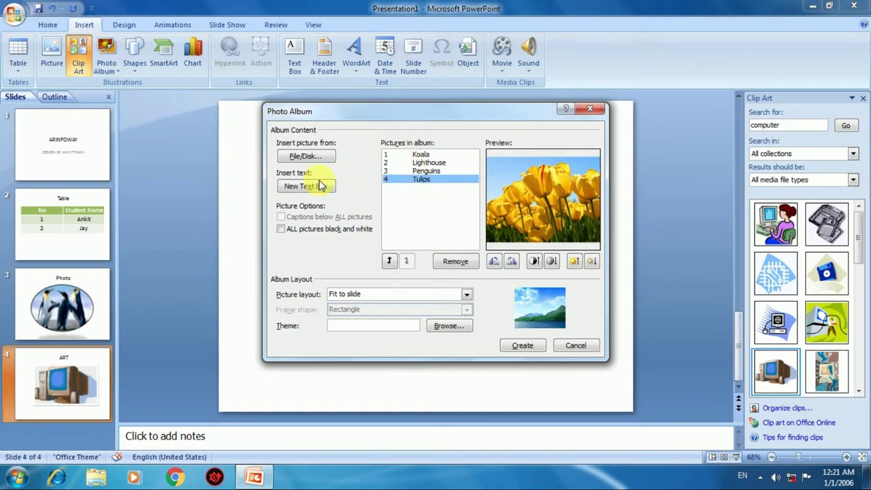
# Step: Add a New Text Box entry to the album, then remove it again
pyautogui.click(305, 188)
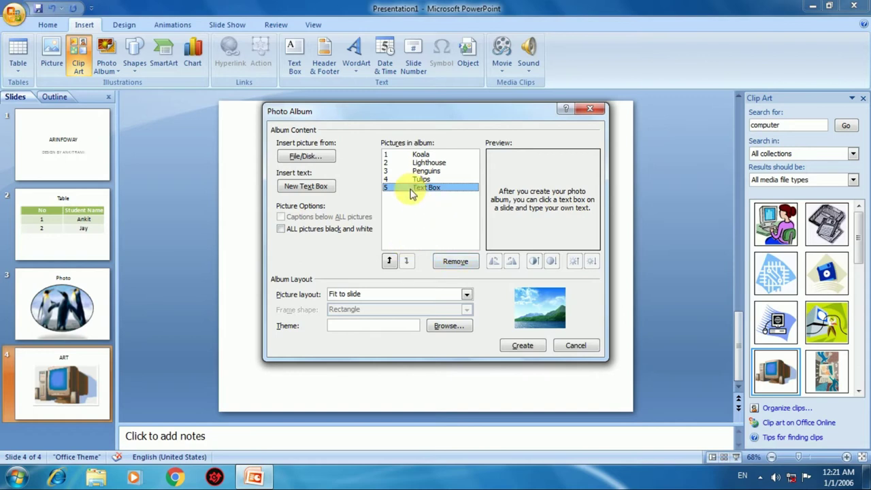
pyautogui.click(419, 171)
pyautogui.click(418, 187)
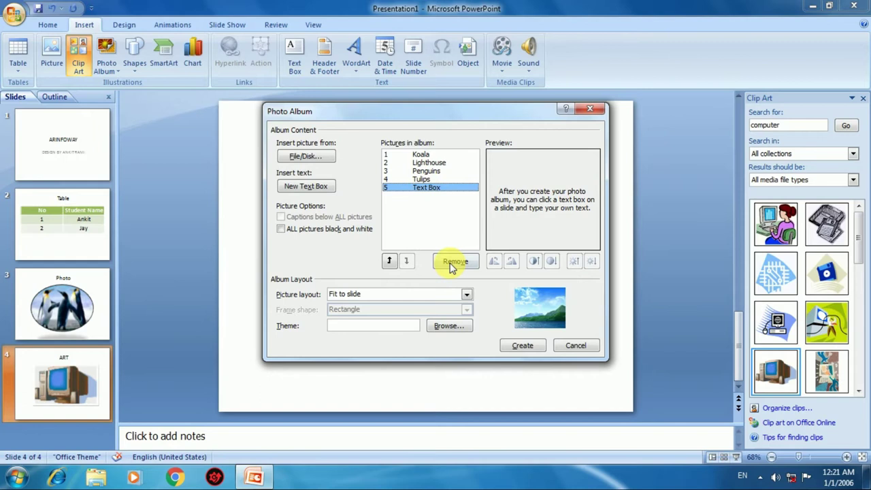
pyautogui.click(448, 265)
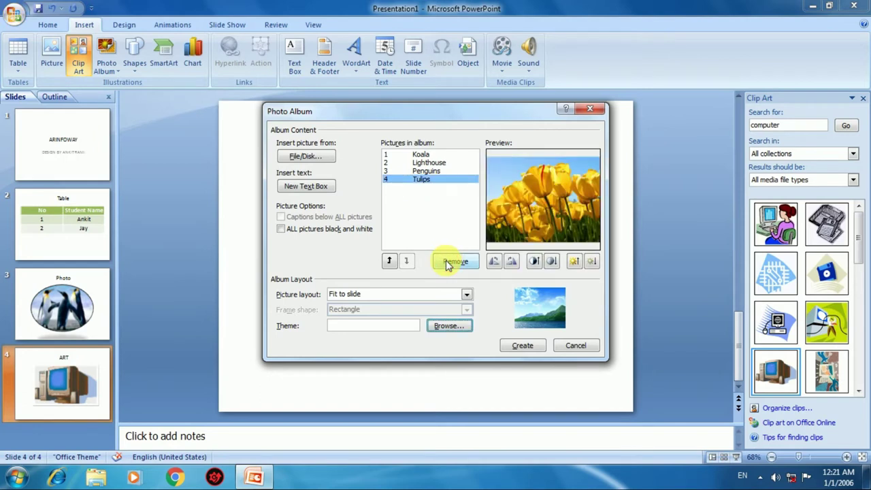
# Step: Move Tulips so the album order is Koala, Lighthouse, Tulips, Penguins
pyautogui.click(391, 261)
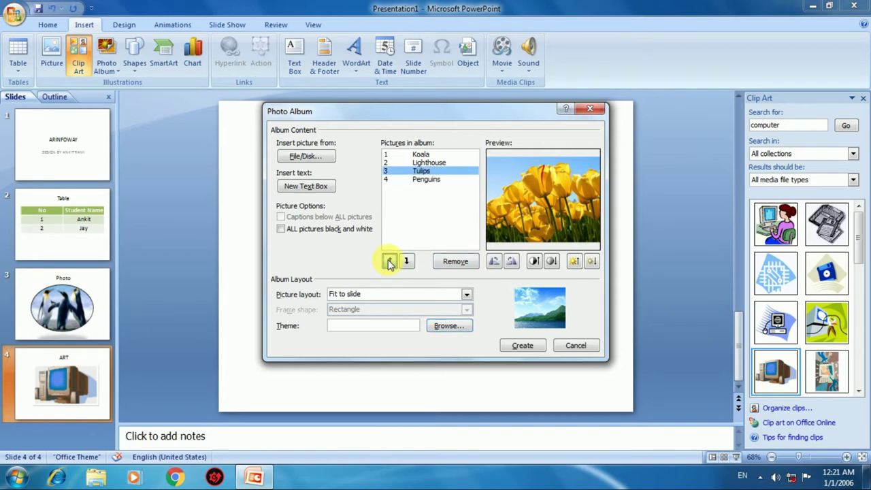
pyautogui.click(390, 261)
pyautogui.click(390, 262)
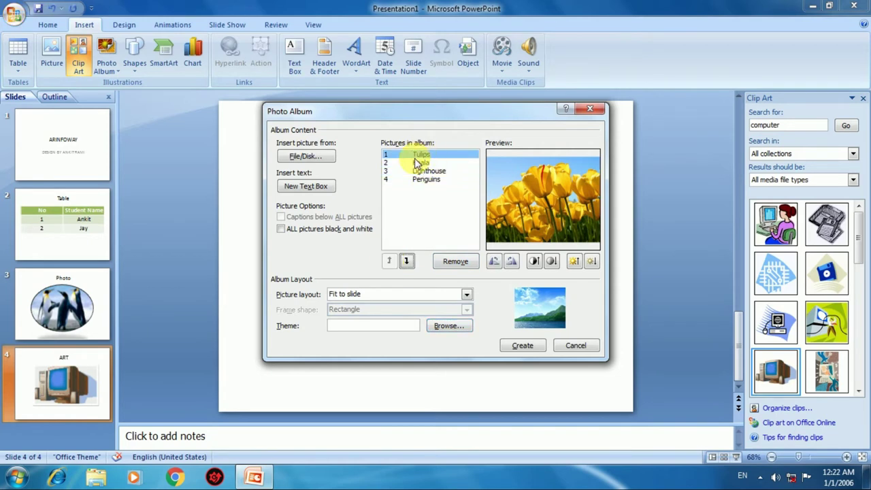
pyautogui.click(407, 261)
pyautogui.click(408, 263)
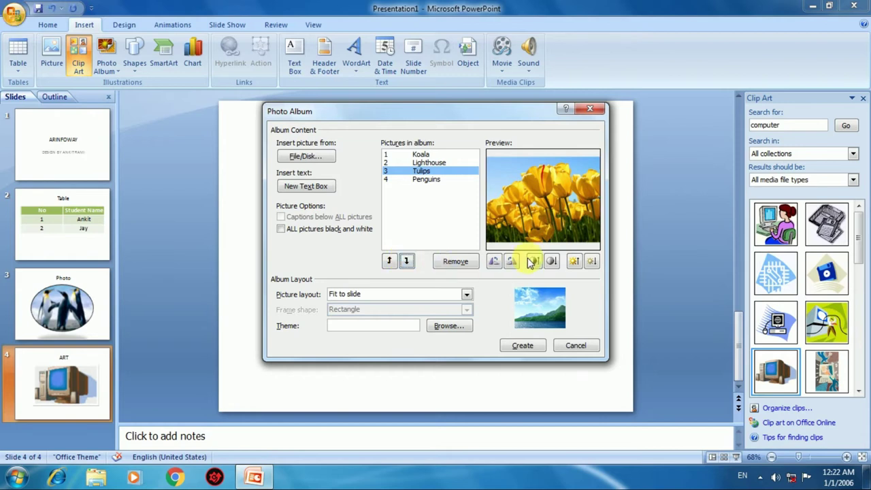
# Step: Raise the Koala picture's contrast and brightness, rotating it a full turn back to landscape
pyautogui.click(420, 154)
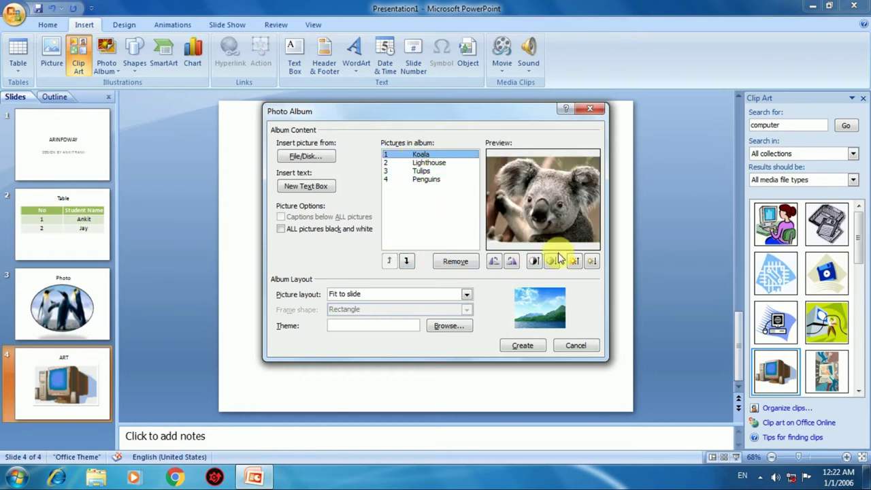
pyautogui.click(535, 262)
pyautogui.click(537, 263)
pyautogui.click(573, 263)
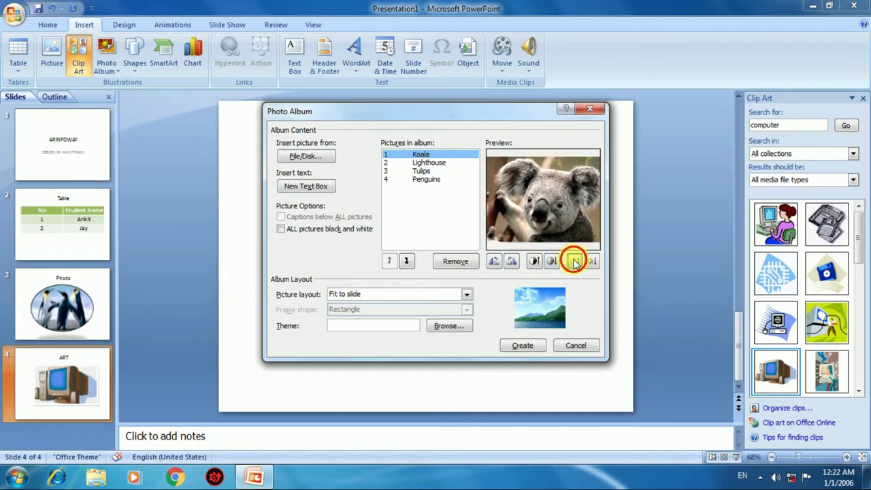
pyautogui.click(512, 262)
pyautogui.click(512, 262)
pyautogui.click(512, 262)
pyautogui.click(512, 262)
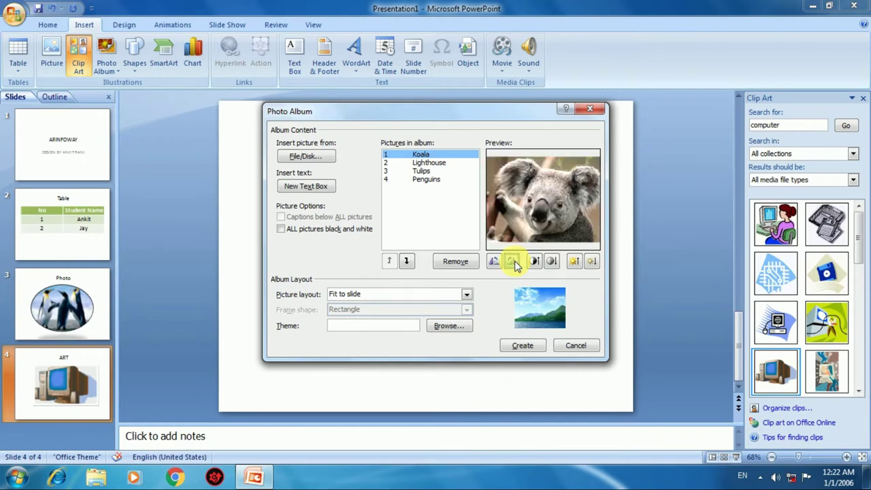
pyautogui.click(457, 295)
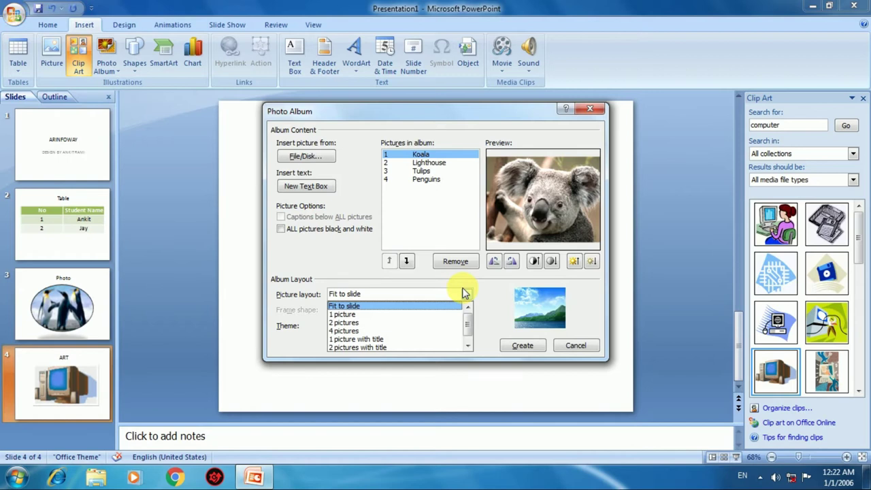
# Step: Try the 2-picture and 4-picture layouts, then keep the album at Fit to slide
pyautogui.click(361, 322)
pyautogui.click(366, 294)
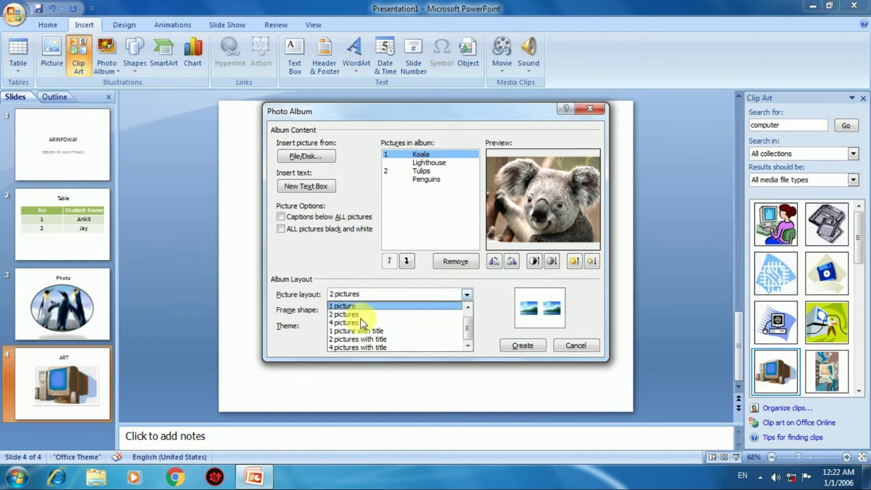
pyautogui.click(356, 322)
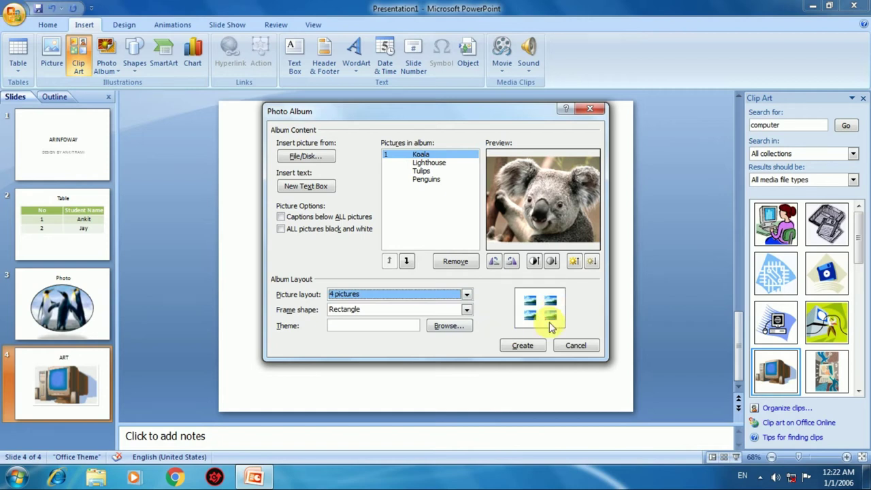
pyautogui.click(365, 300)
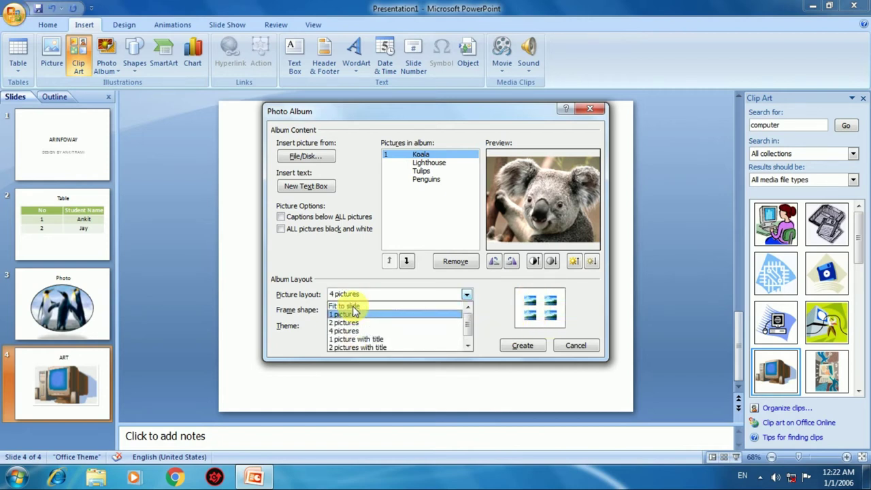
pyautogui.click(352, 307)
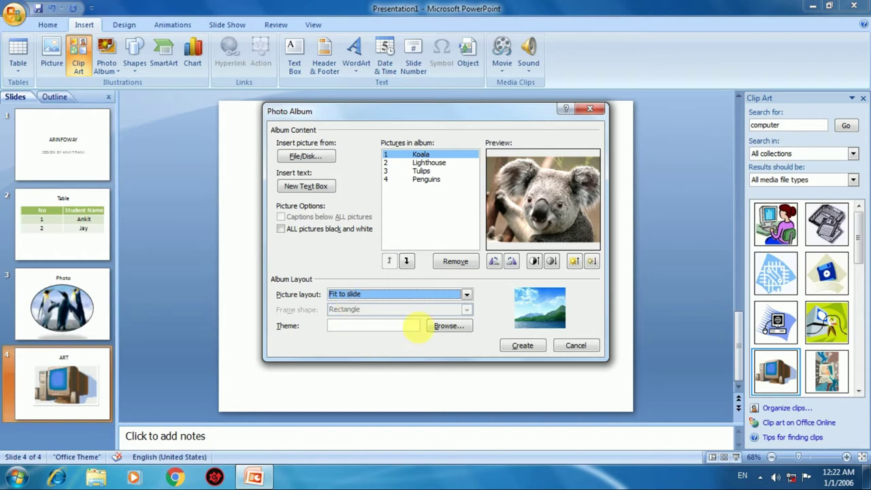
pyautogui.click(439, 334)
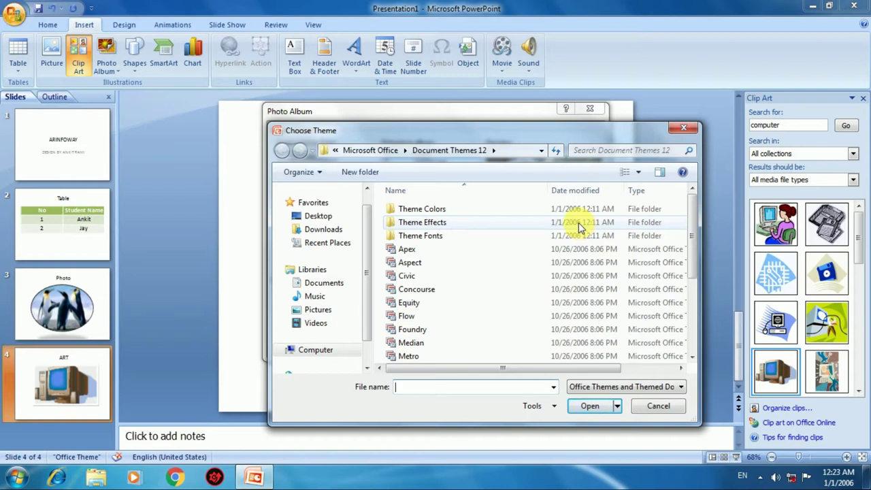
# Step: Choose the Flow theme from Document Themes 12 for the album
pyautogui.click(429, 317)
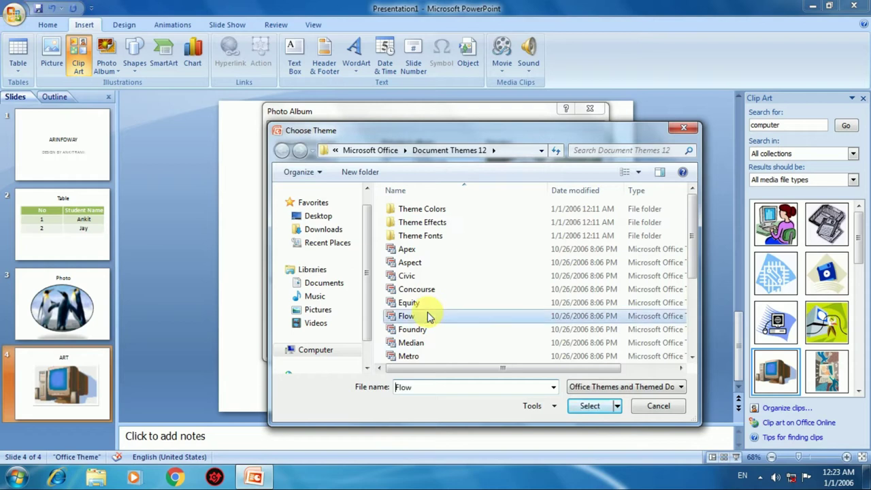
pyautogui.click(582, 406)
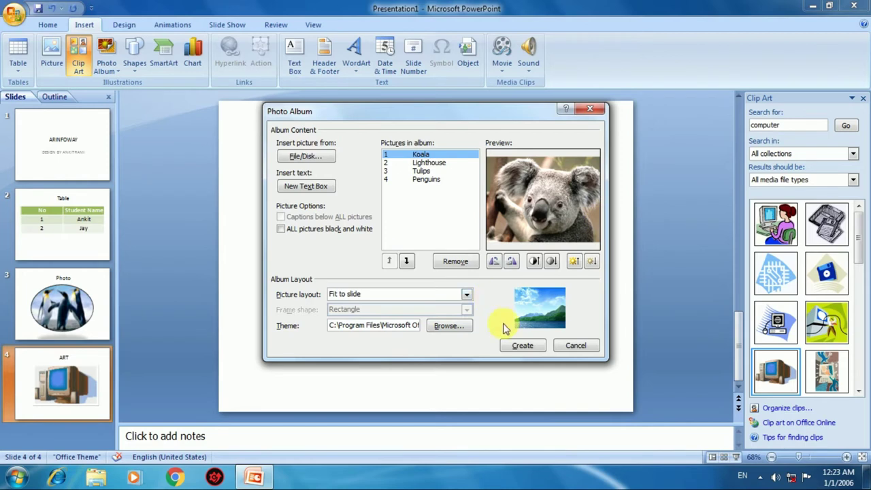
# Step: Create the five-slide Flow-themed album presentation and scroll through its slides
pyautogui.click(524, 350)
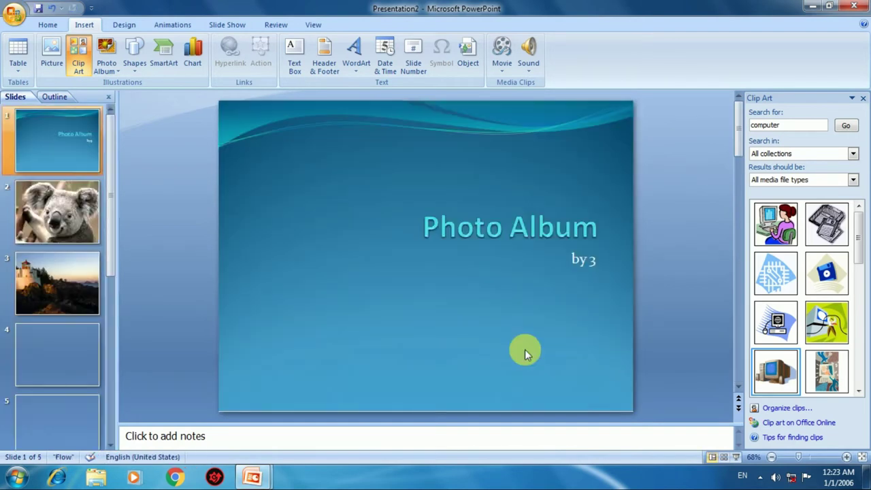
pyautogui.scroll(-2, 113, 254)
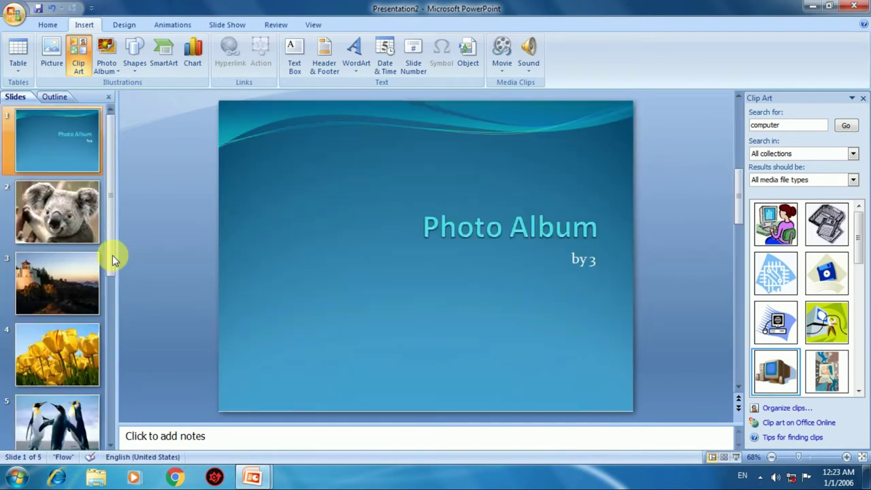
pyautogui.scroll(-2, 113, 255)
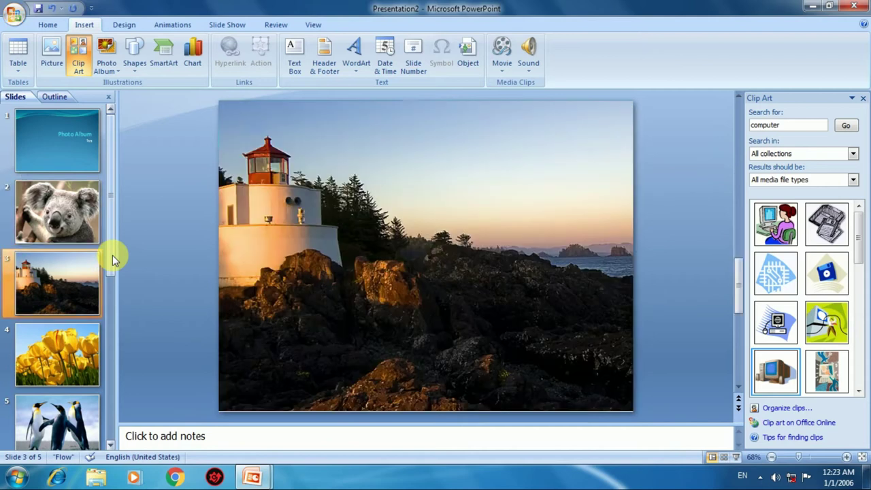
pyautogui.scroll(-2, 113, 259)
pyautogui.scroll(-2, 113, 258)
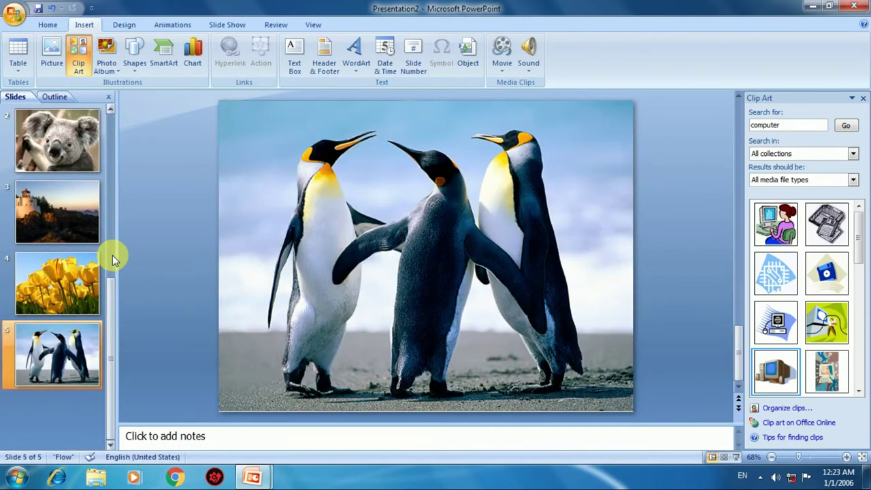
pyautogui.scroll(1, 113, 258)
pyautogui.scroll(1, 113, 257)
pyautogui.scroll(1, 113, 257)
pyautogui.scroll(1, 113, 257)
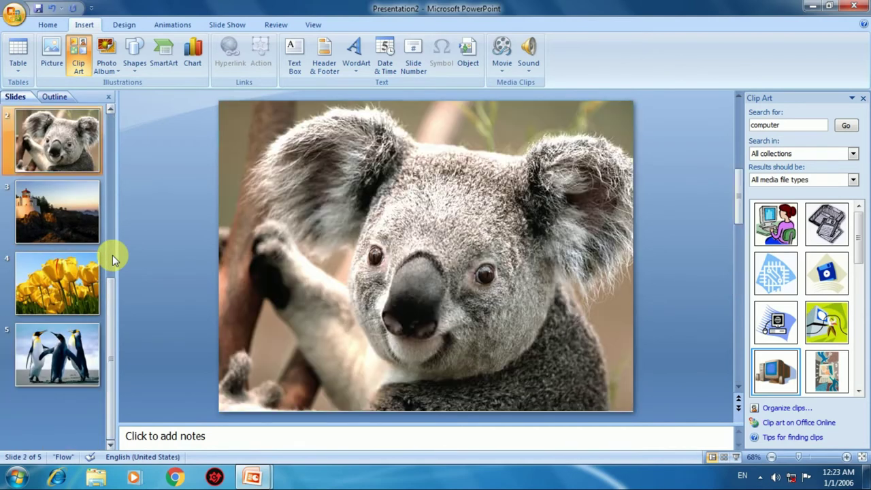
pyautogui.scroll(1, 113, 257)
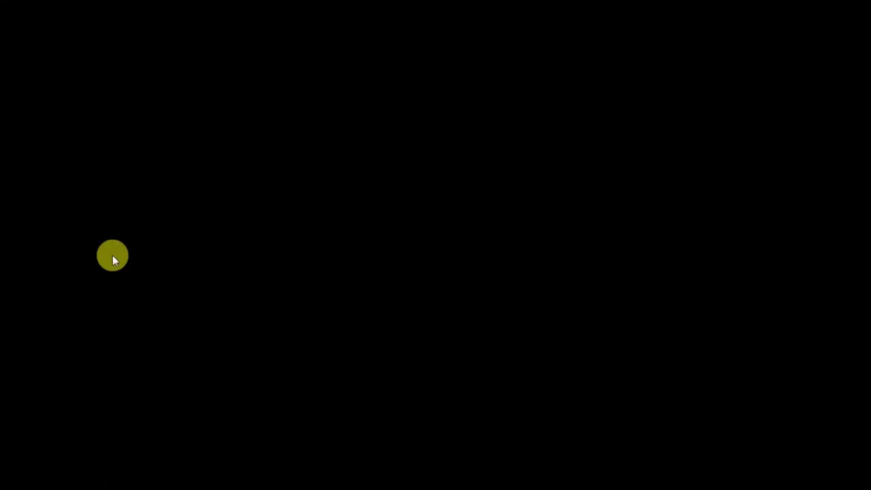
# Step: End the album slide show and bring up the Presentation1/Presentation2 taskbar thumbnails
pyautogui.click(113, 255)
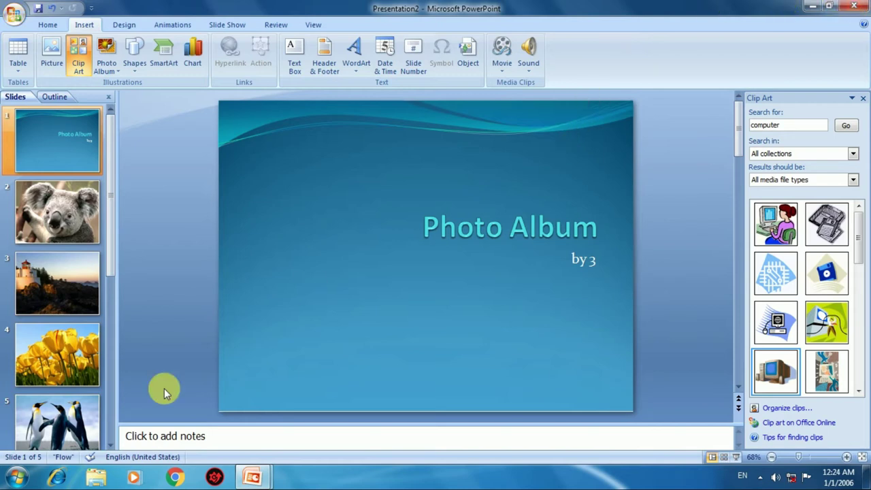
pyautogui.click(252, 476)
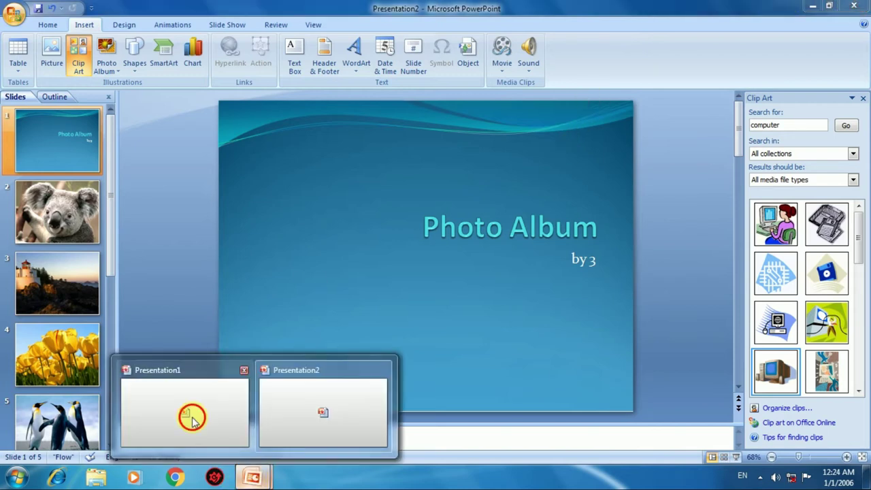
# Step: Switch between Presentation1 and Presentation2, then close Presentation2 without saving
pyautogui.click(192, 418)
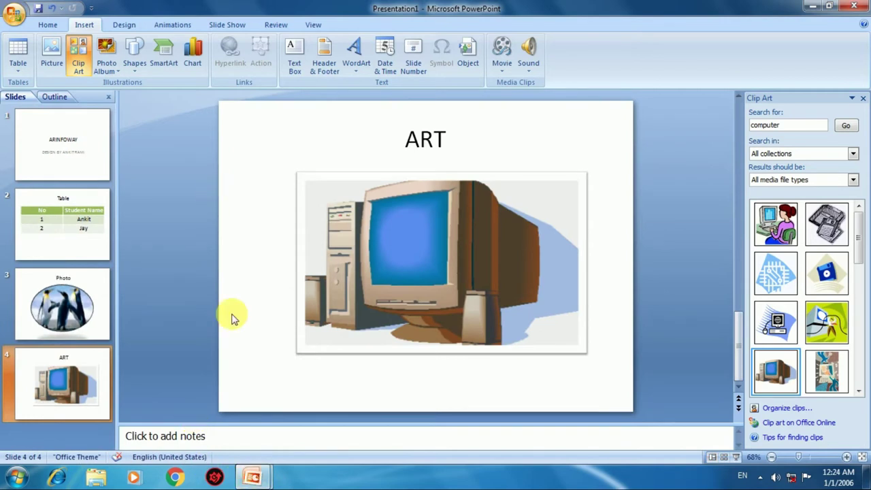
pyautogui.click(251, 476)
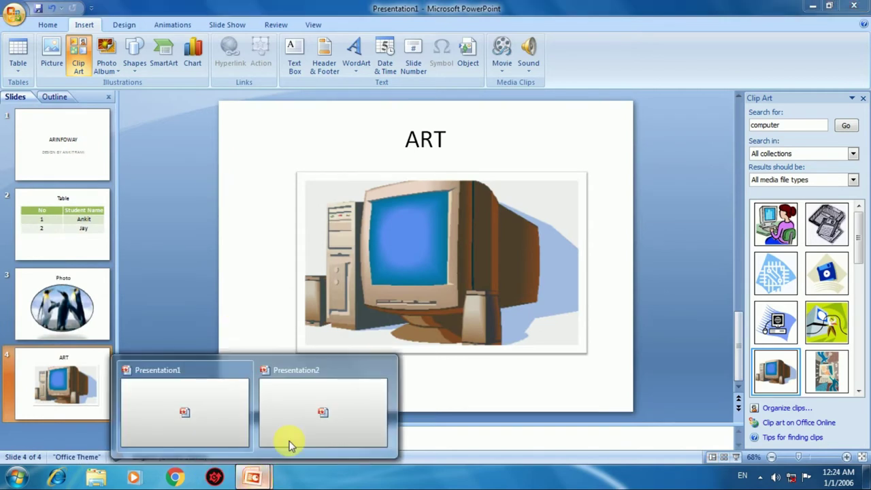
pyautogui.click(290, 382)
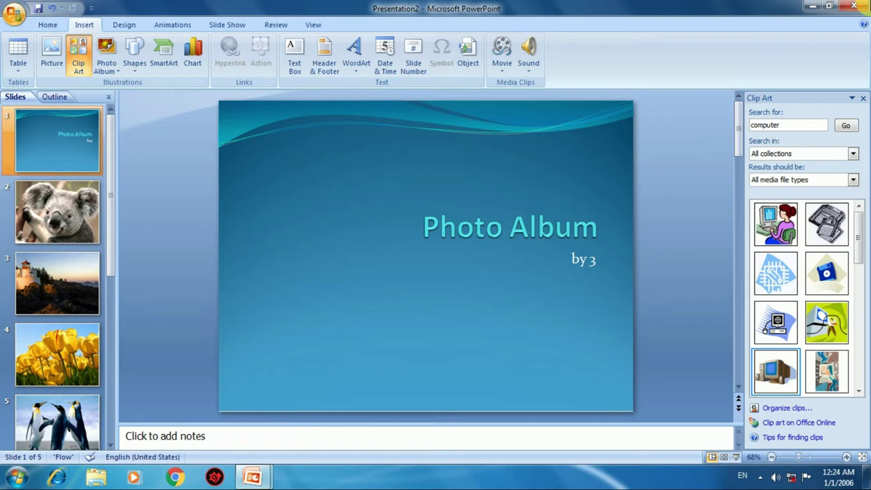
pyautogui.click(852, 7)
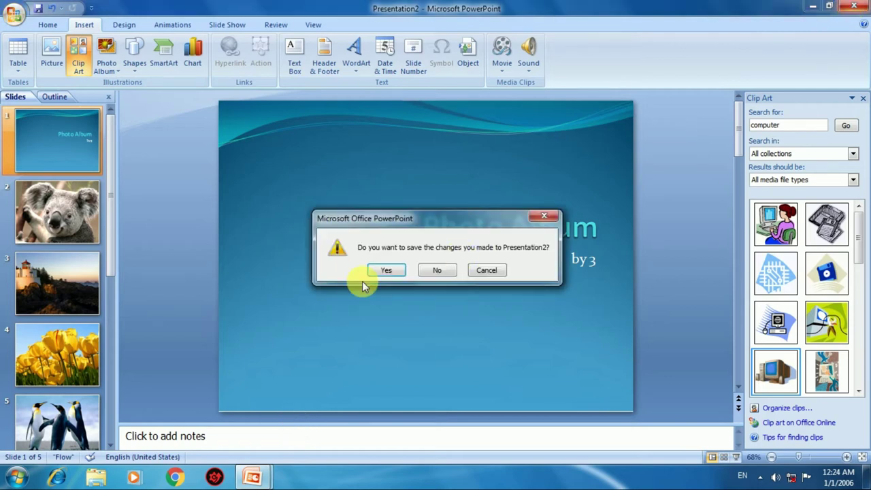
pyautogui.click(447, 272)
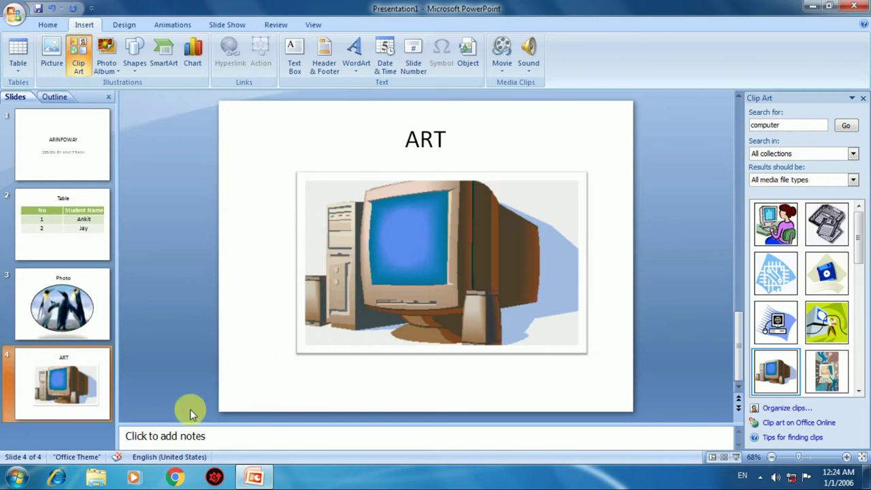
# Step: Add a fifth slide after ART titled 'Shape' and move into its body area
pyautogui.rightClick(32, 392)
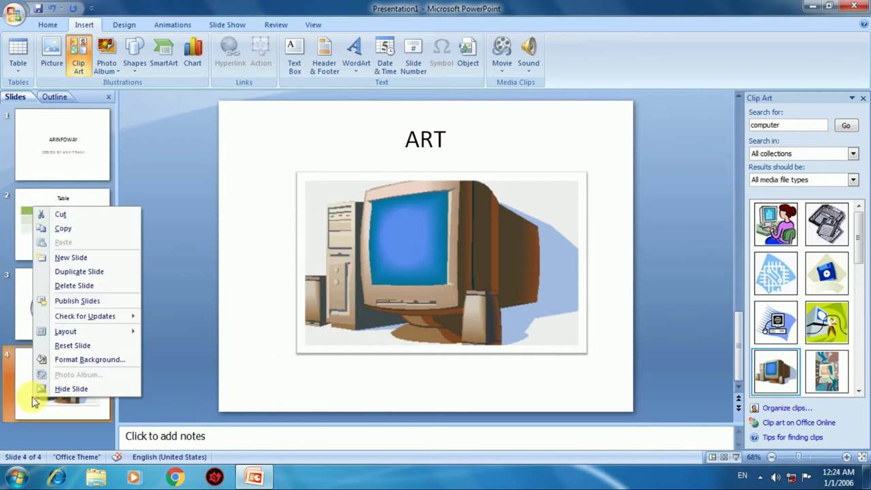
pyautogui.click(71, 258)
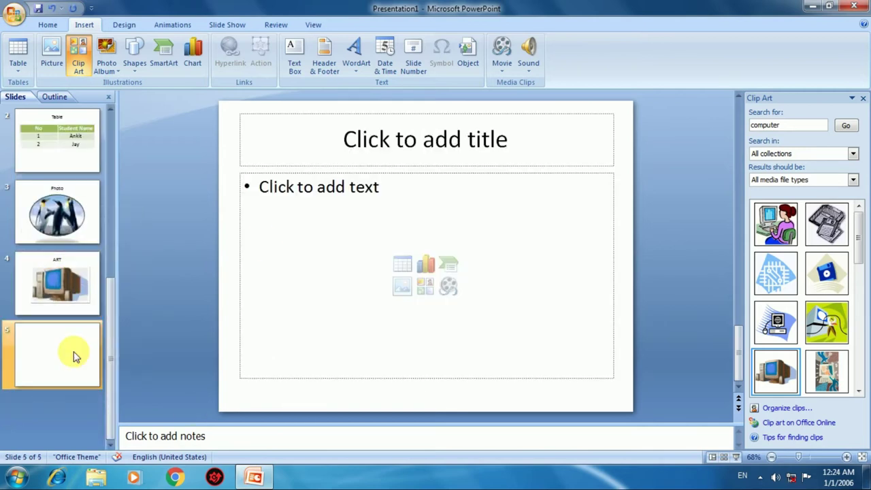
pyautogui.click(362, 154)
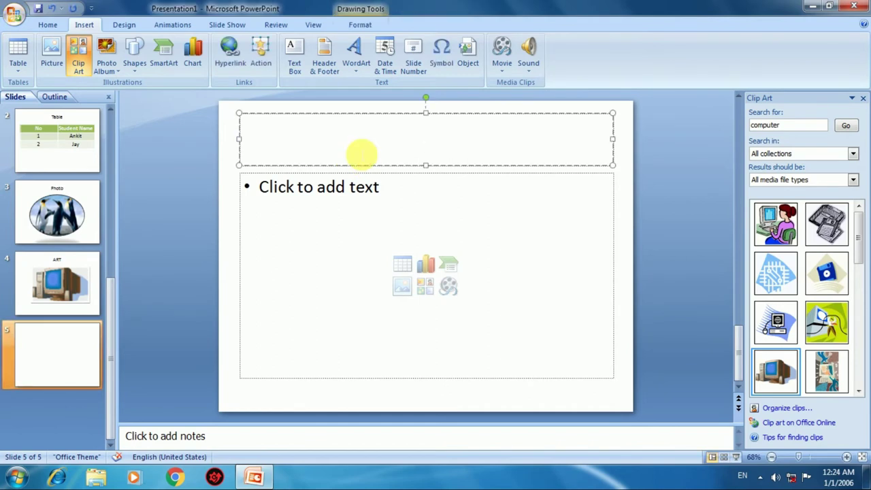
pyautogui.write('SHapes')
pyautogui.press('BackSpace')
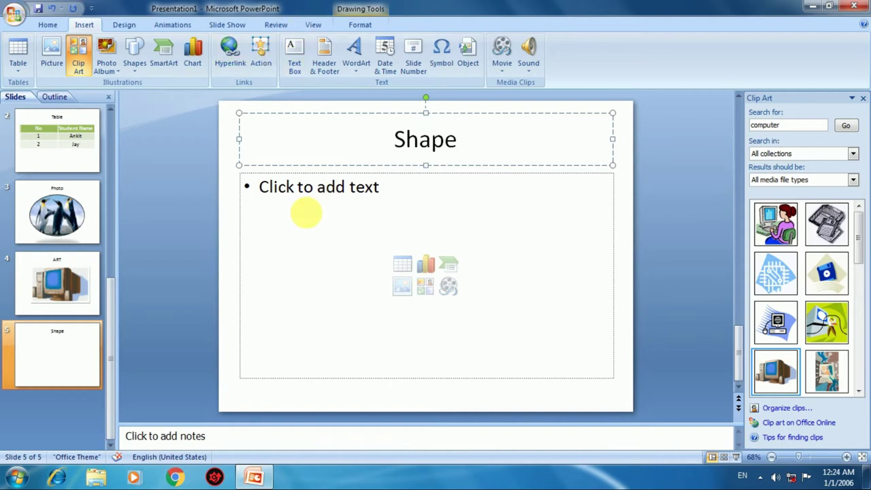
pyautogui.click(305, 213)
pyautogui.click(136, 62)
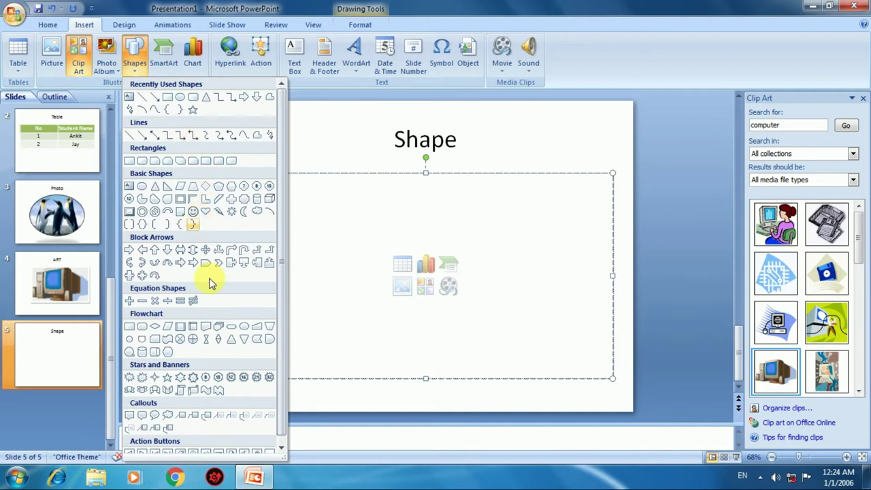
# Step: Draw a wide curved ribbon banner below the Shape title
pyautogui.scroll(-1, 204, 299)
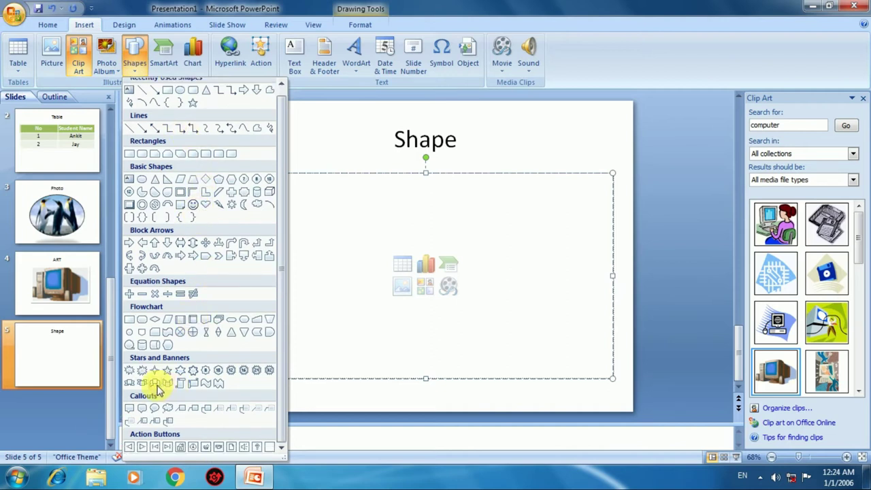
pyautogui.click(157, 385)
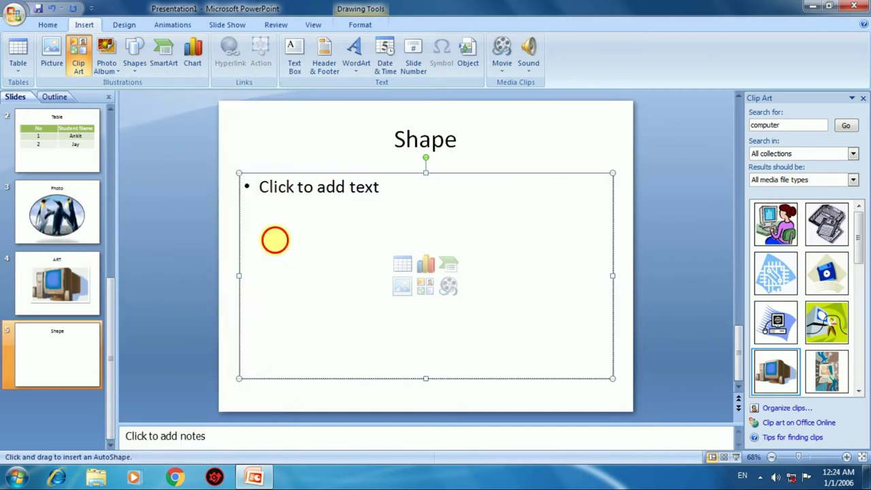
pyautogui.moveTo(264, 236); pyautogui.dragTo(358, 280)
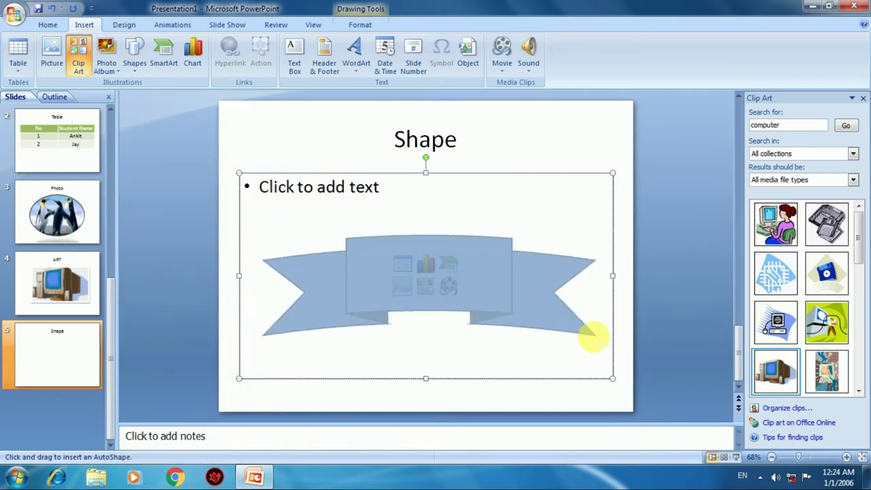
pyautogui.moveTo(462, 297); pyautogui.dragTo(596, 335)
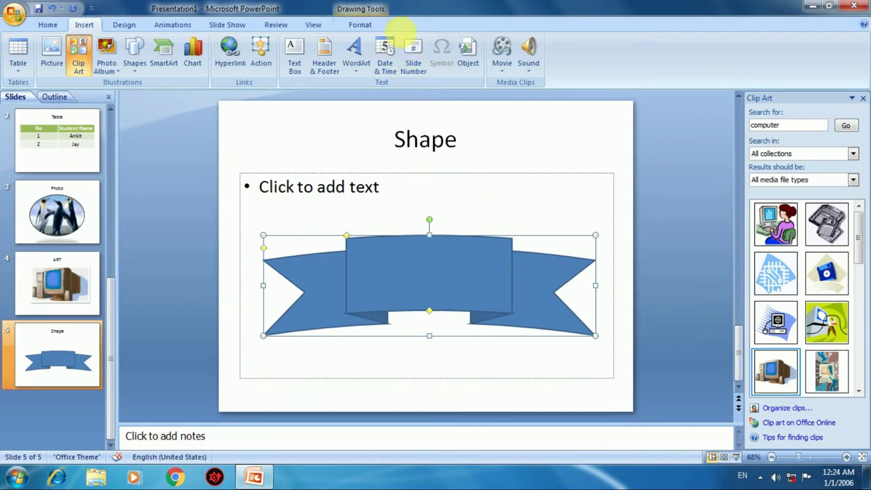
# Step: Style the banner green with a white outline, then fill it with the Granite texture
pyautogui.click(359, 26)
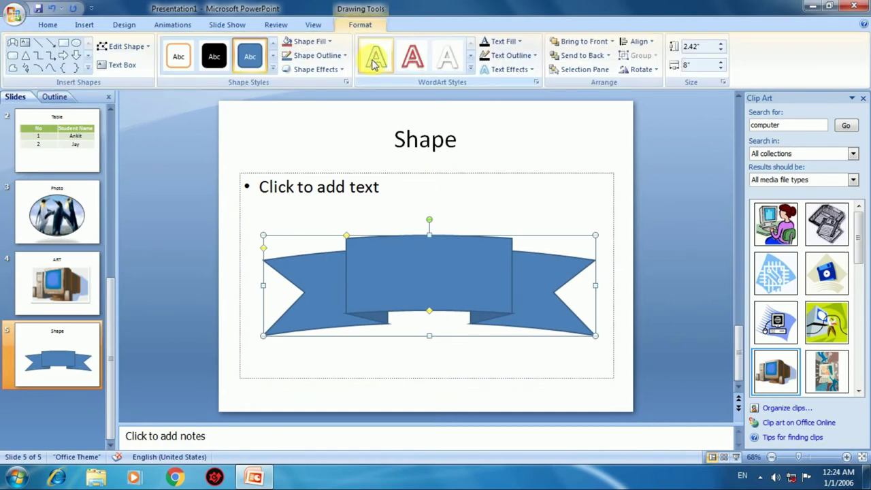
pyautogui.click(273, 69)
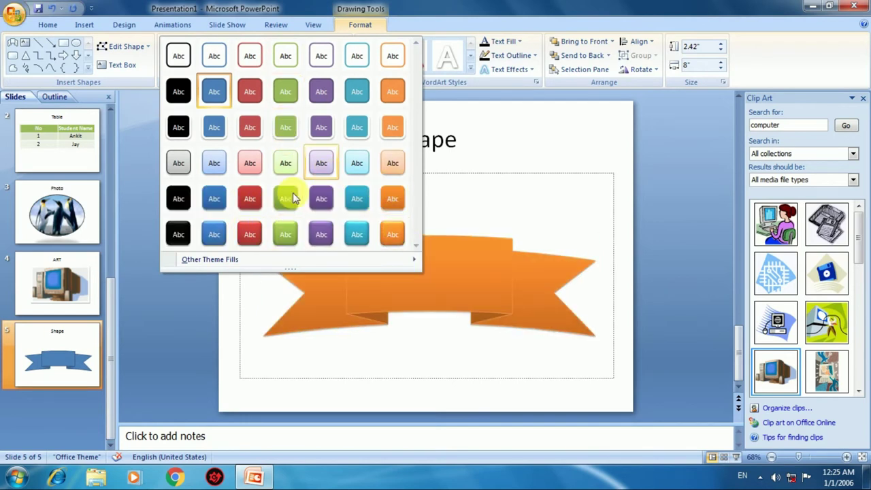
pyautogui.click(286, 101)
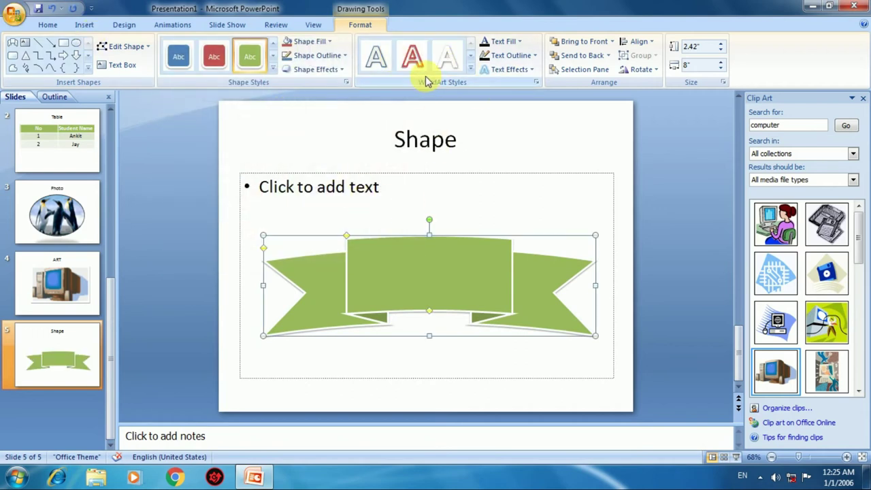
pyautogui.click(327, 43)
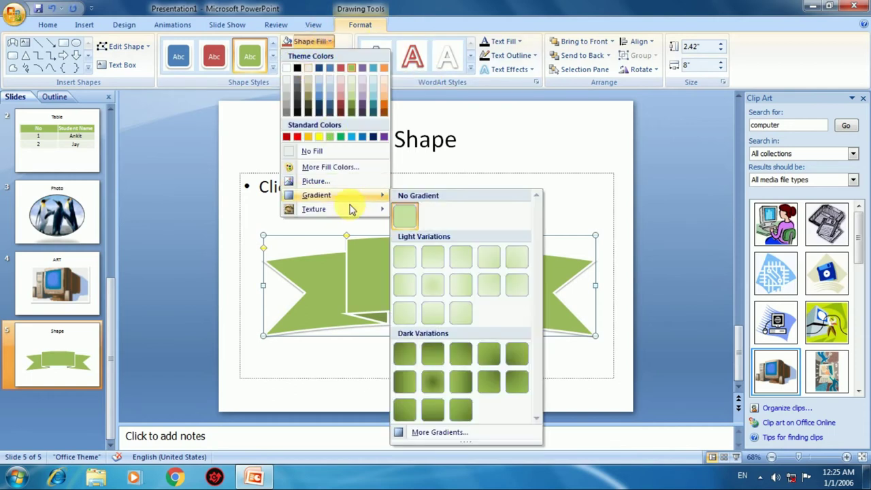
pyautogui.moveTo(314, 209)
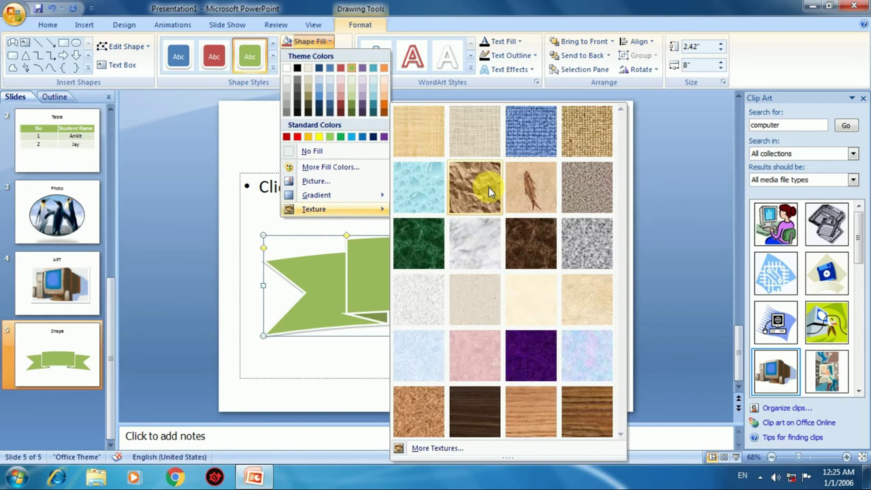
pyautogui.click(571, 234)
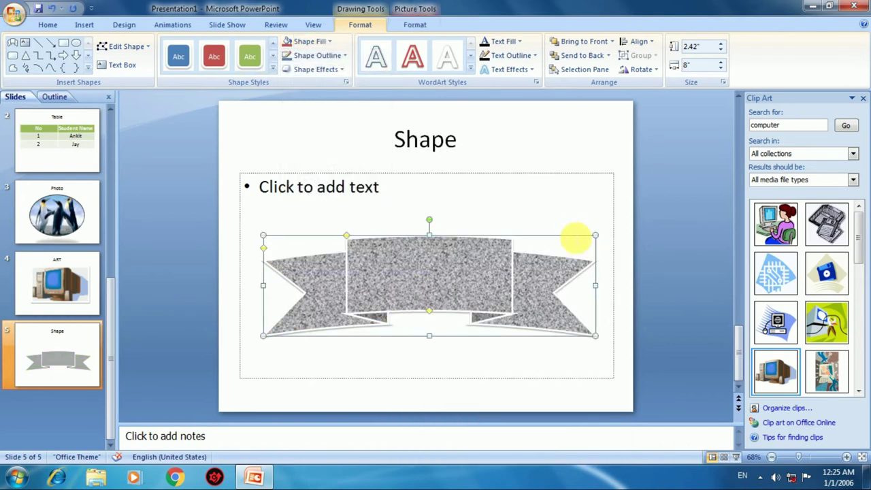
# Step: Add a slide after the Shape slide titled 'Smart Art' and select its body placeholder
pyautogui.rightClick(15, 335)
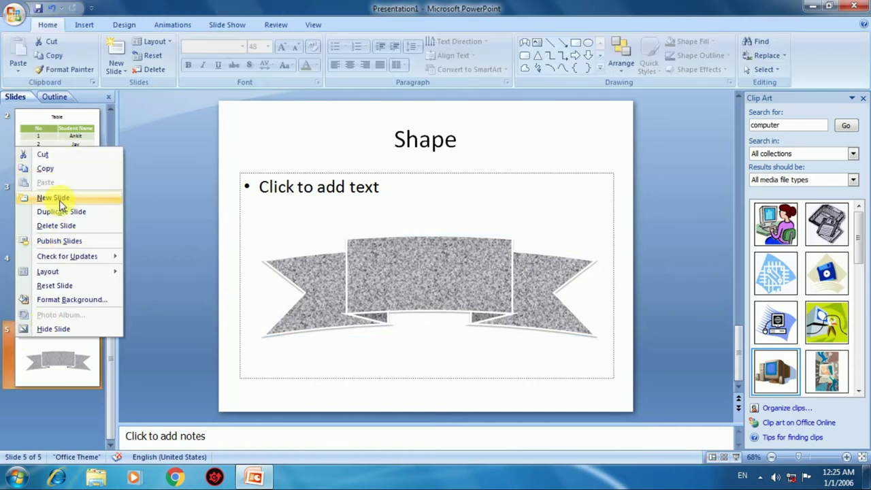
pyautogui.click(55, 198)
pyautogui.click(83, 25)
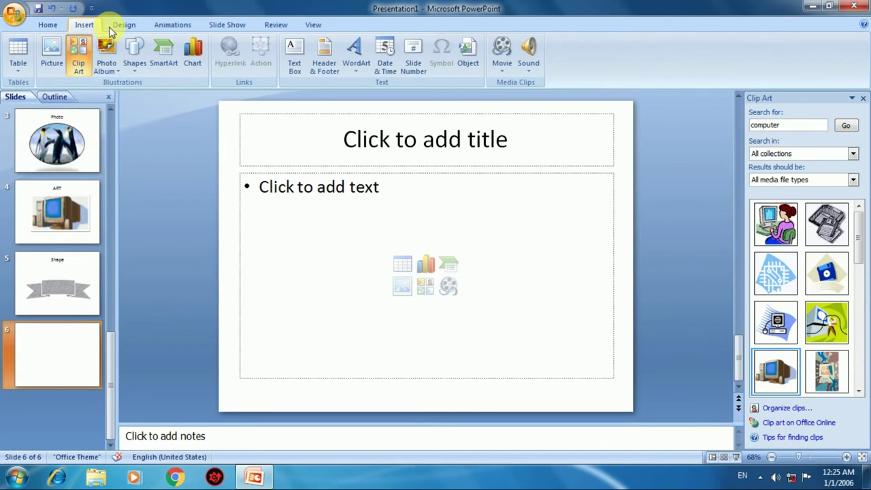
pyautogui.click(439, 136)
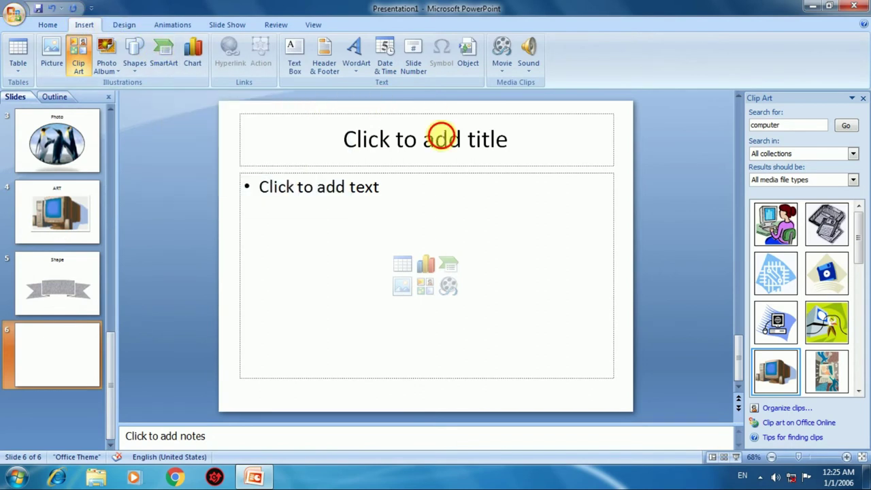
pyautogui.write('Smart Art')
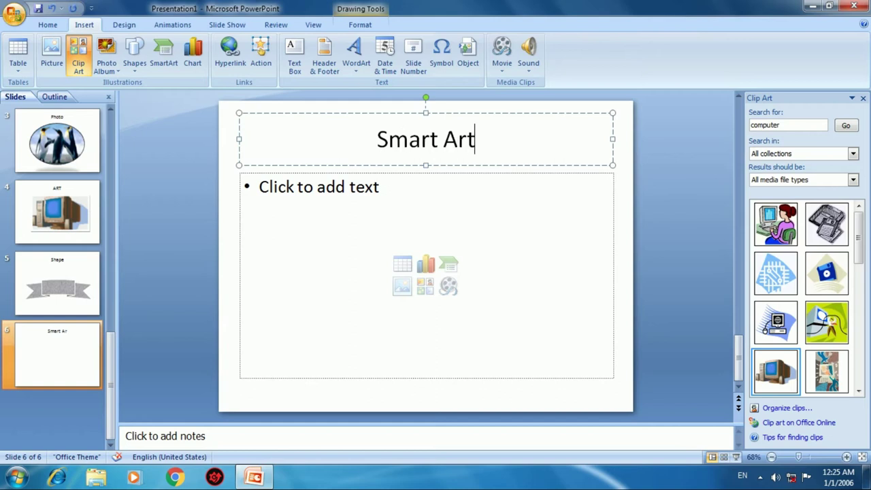
pyautogui.click(279, 247)
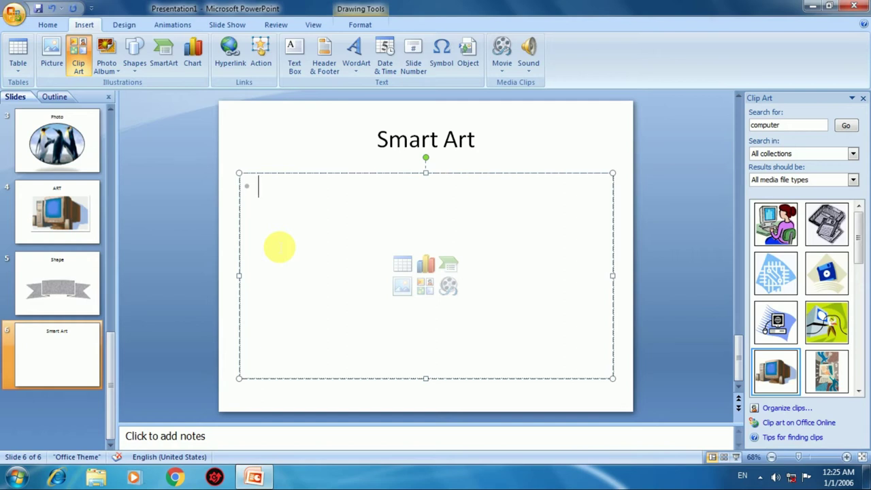
# Step: Browse the SmartArt categories and insert a Vertical Box List diagram from All
pyautogui.click(173, 73)
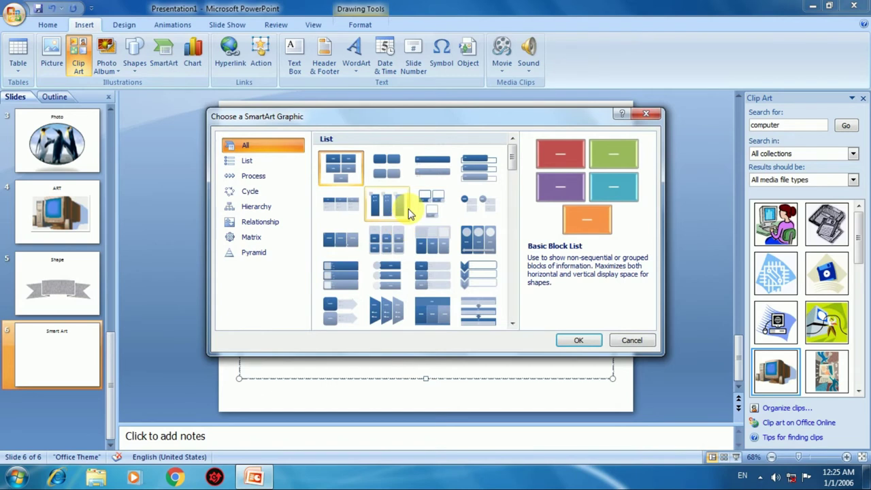
pyautogui.click(255, 162)
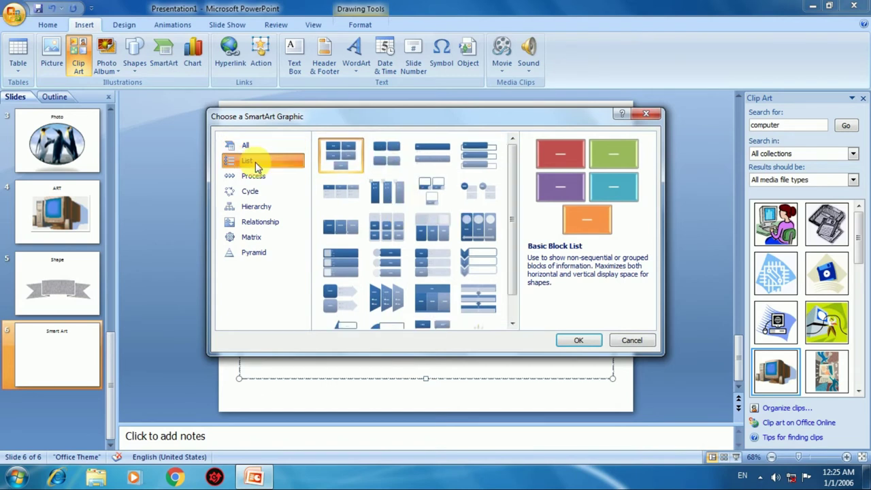
pyautogui.click(258, 177)
pyautogui.click(252, 191)
pyautogui.click(256, 206)
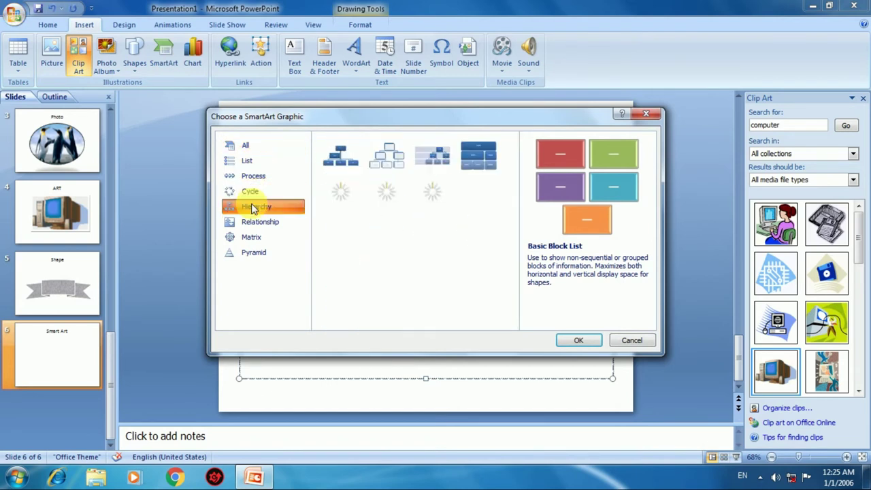
pyautogui.click(259, 224)
pyautogui.click(251, 237)
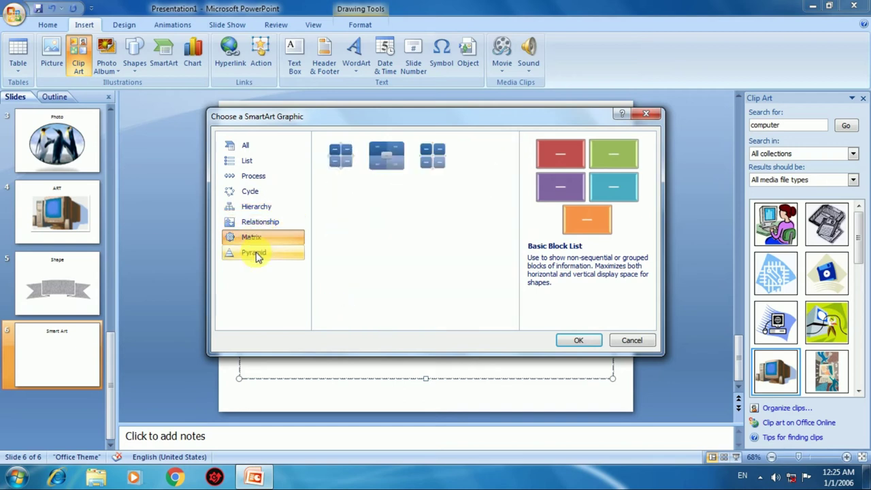
pyautogui.click(254, 252)
pyautogui.click(264, 151)
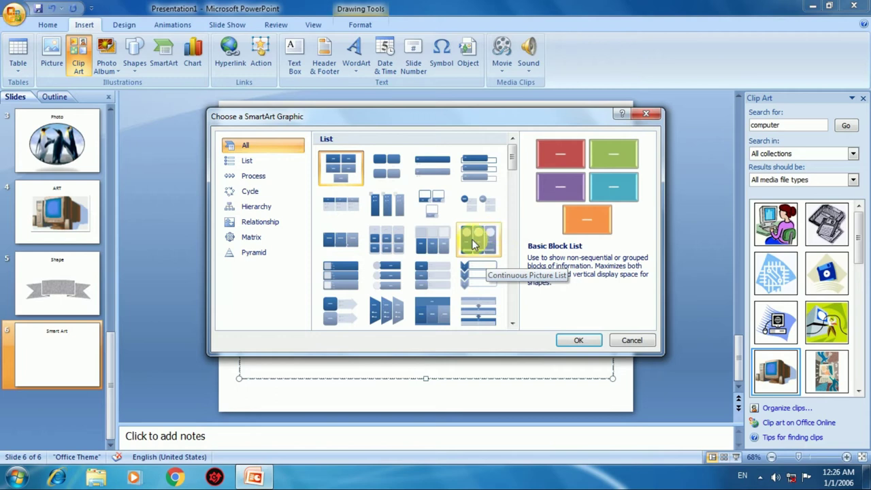
pyautogui.click(478, 166)
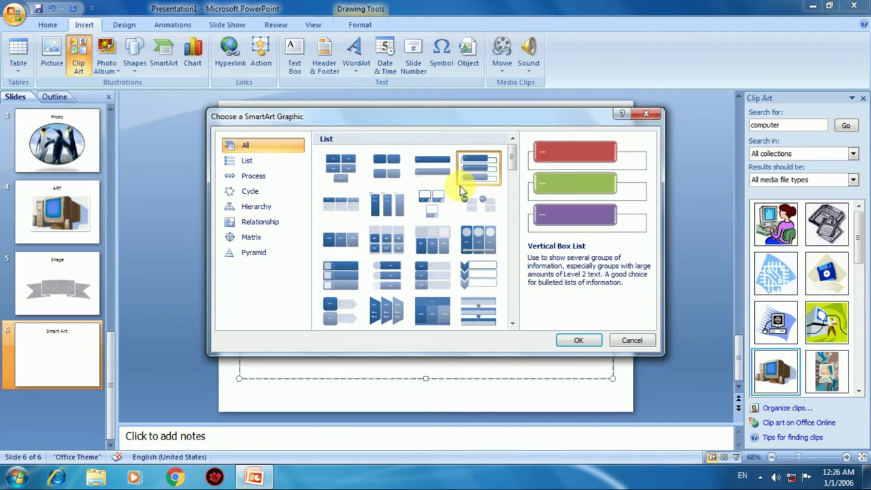
pyautogui.click(565, 344)
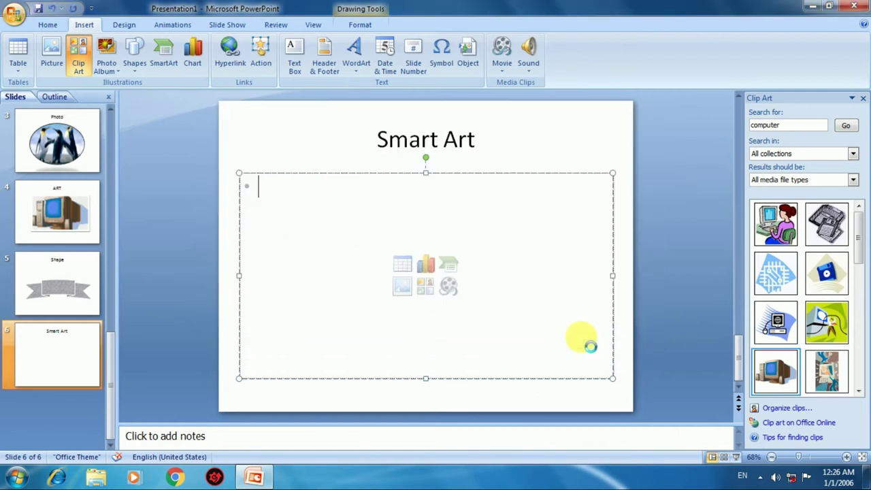
# Step: Label the three diagram boxes Step-1, Step-2 and Step-3
pyautogui.click(340, 196)
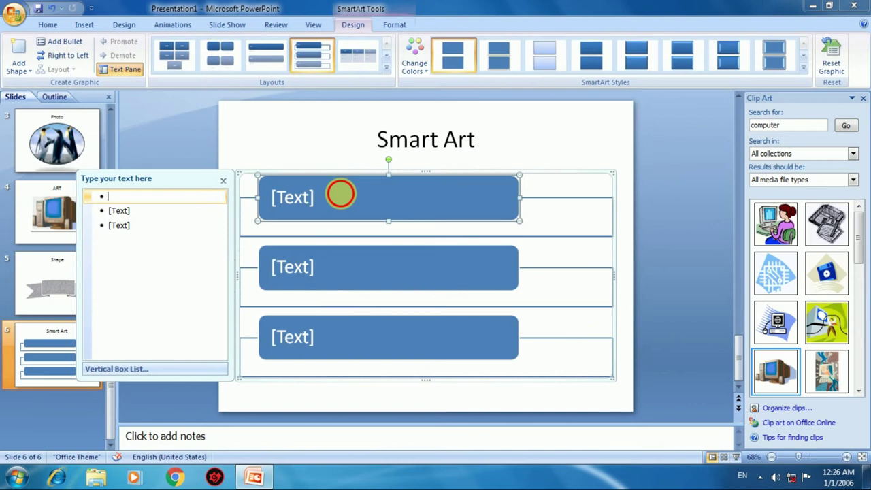
pyautogui.click(297, 209)
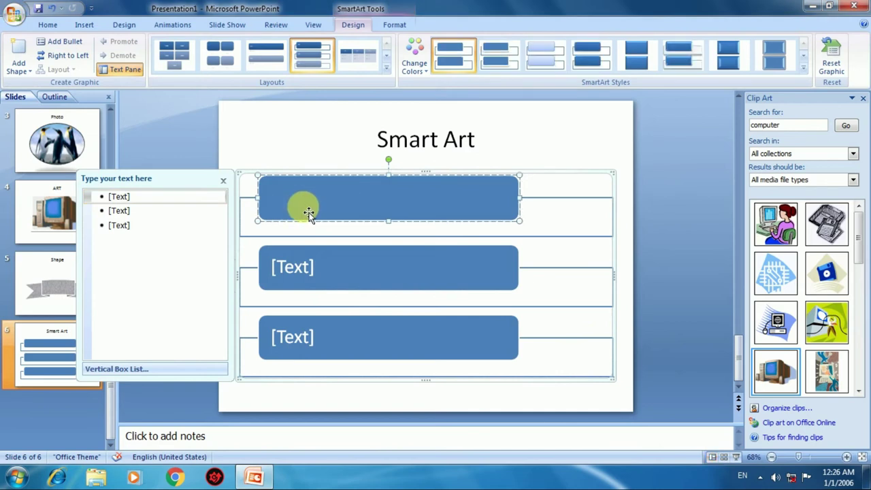
pyautogui.write('Step-1')
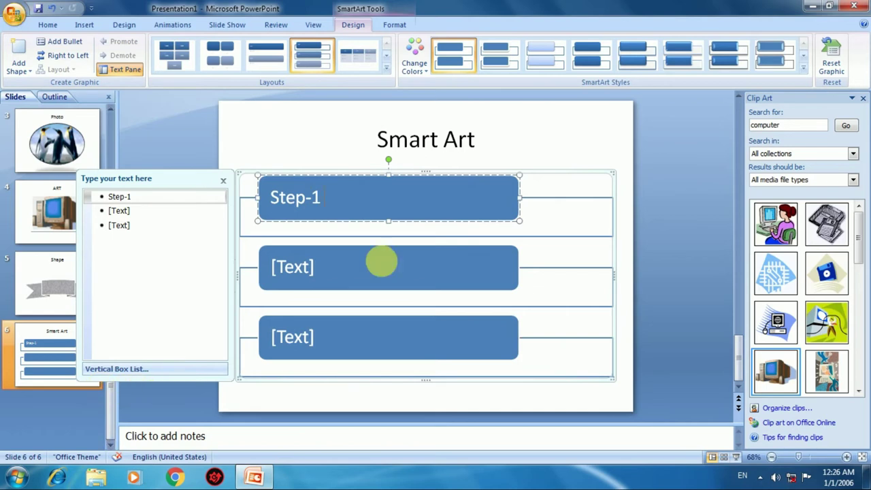
pyautogui.click(361, 278)
pyautogui.click(361, 279)
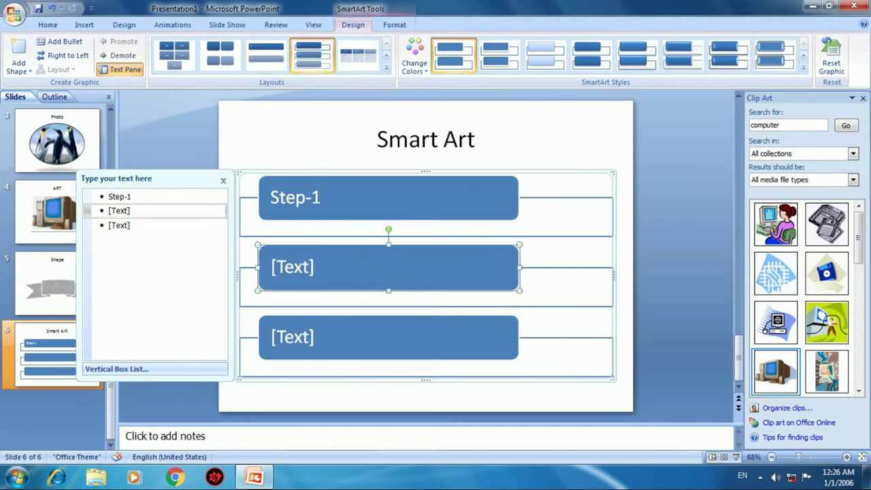
pyautogui.write('Step-2')
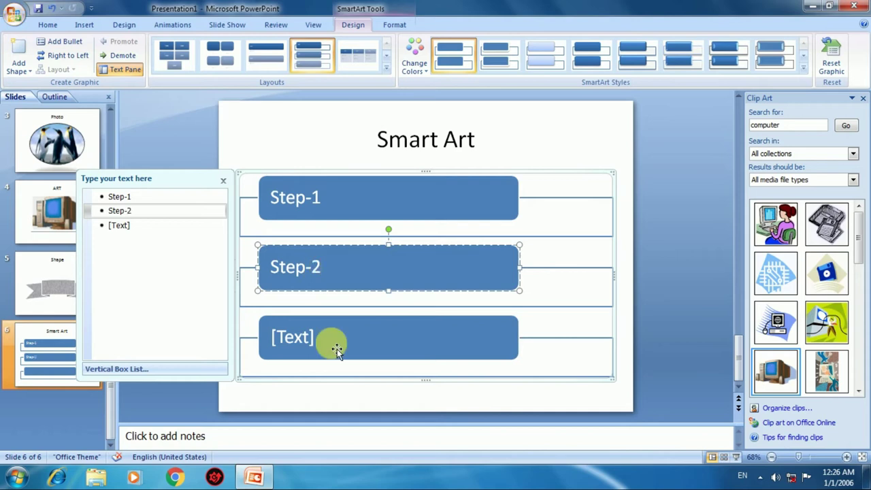
pyautogui.click(302, 345)
pyautogui.write('Step-3')
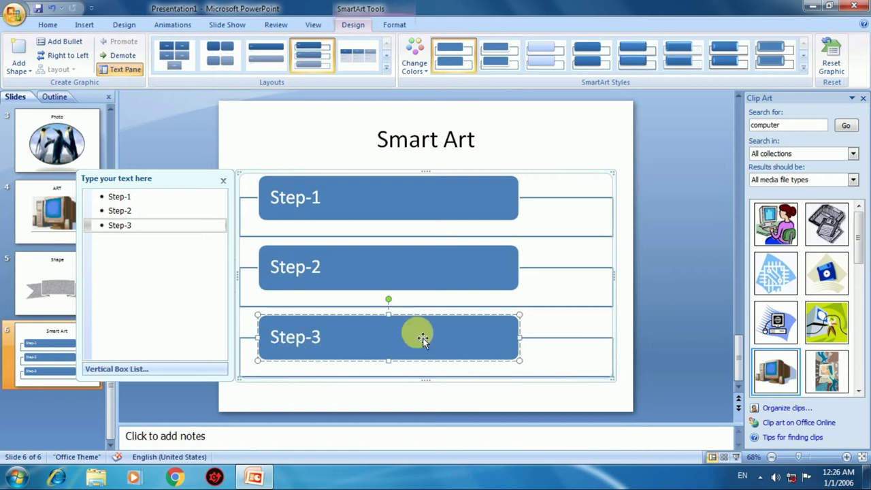
# Step: Deselect the diagram to review it, then reselect it for styling
pyautogui.click(548, 157)
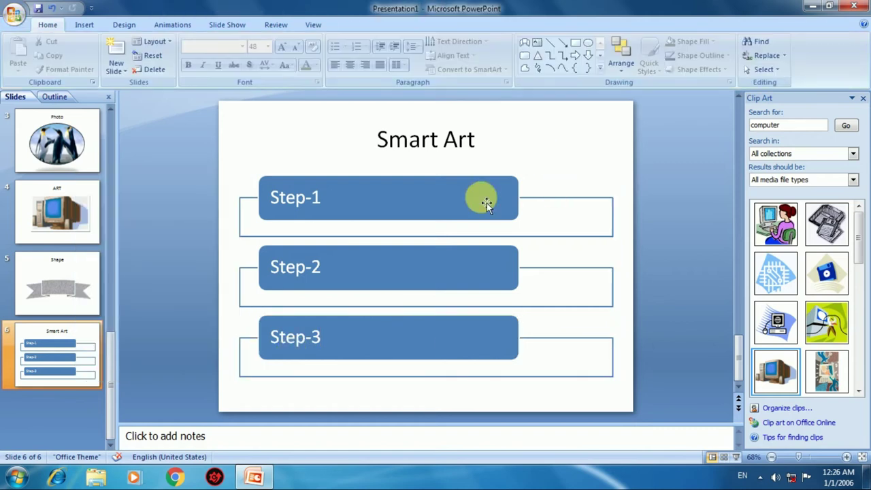
pyautogui.click(487, 203)
pyautogui.click(555, 173)
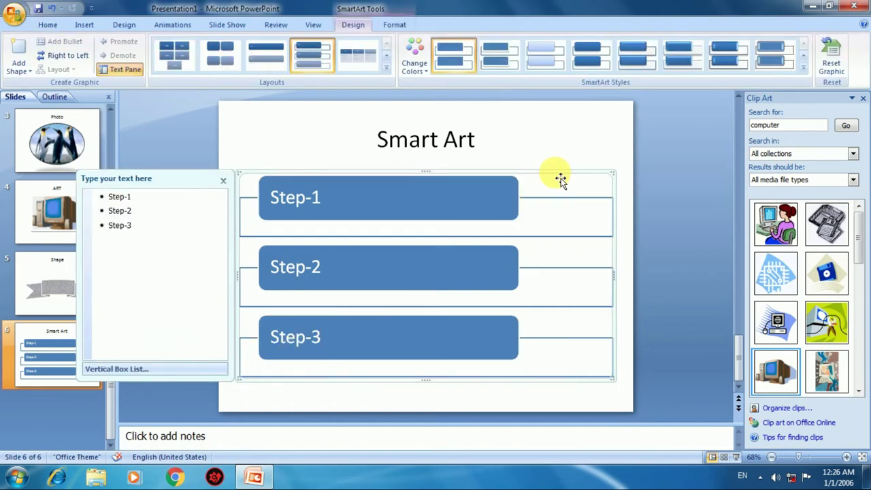
# Step: Recolour the diagram Colorful (red, gold, green) and apply a 3-D SmartArt style
pyautogui.click(417, 56)
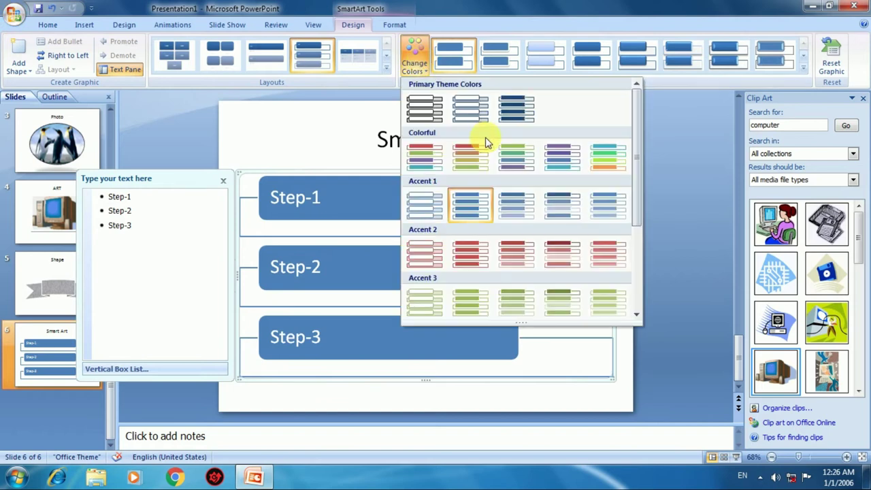
pyautogui.click(478, 148)
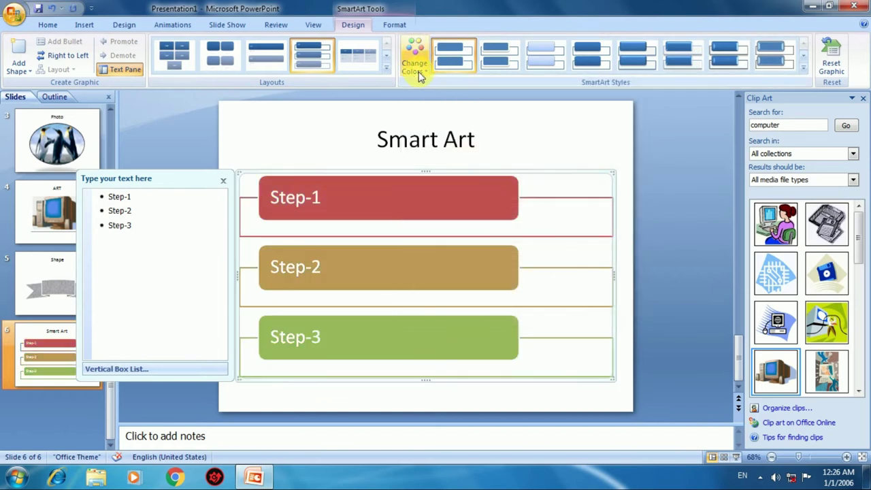
pyautogui.click(416, 62)
pyautogui.scroll(-3, 549, 211)
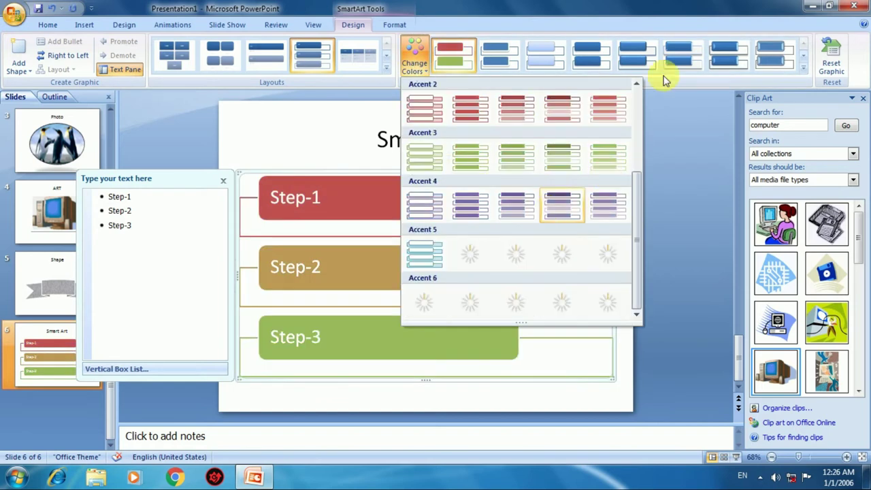
pyautogui.click(803, 68)
pyautogui.click(494, 115)
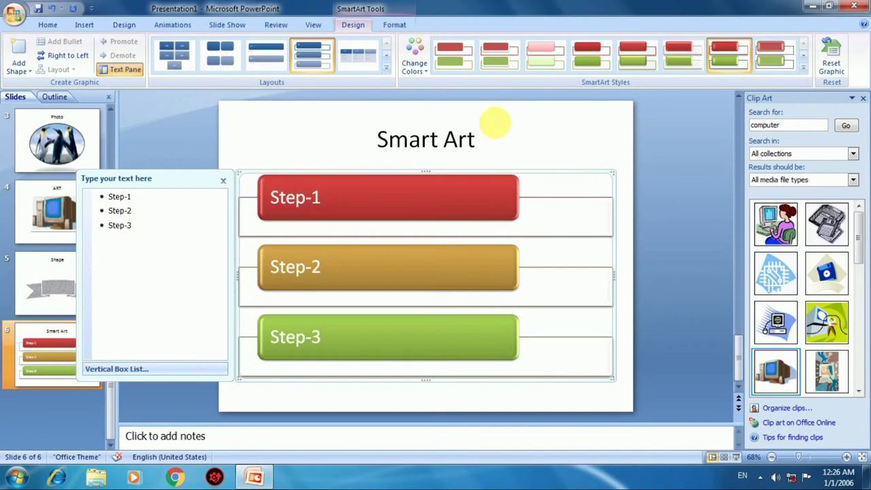
# Step: Apply a WordArt style to the Step text and close the Clip Art and text panes
pyautogui.click(400, 26)
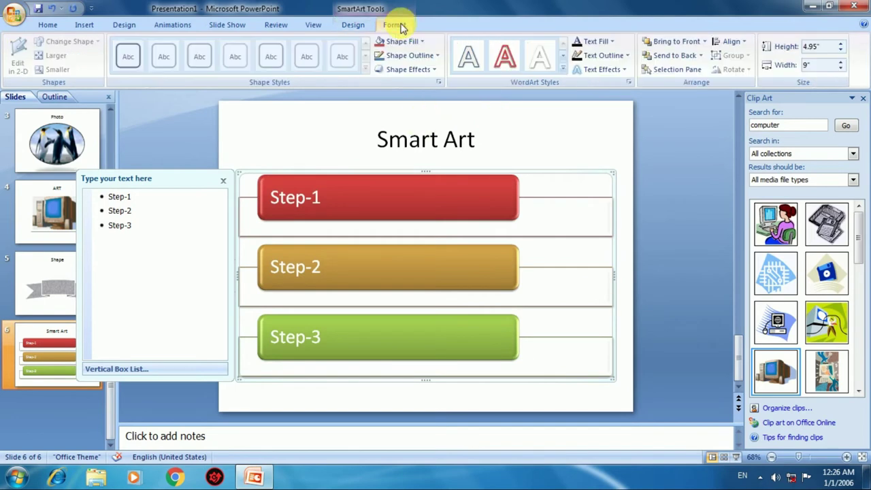
pyautogui.click(563, 69)
pyautogui.click(542, 188)
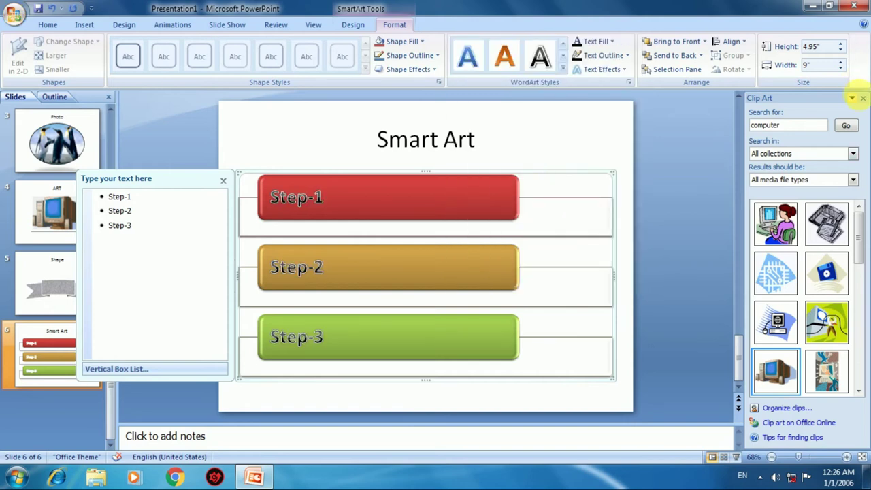
pyautogui.click(863, 98)
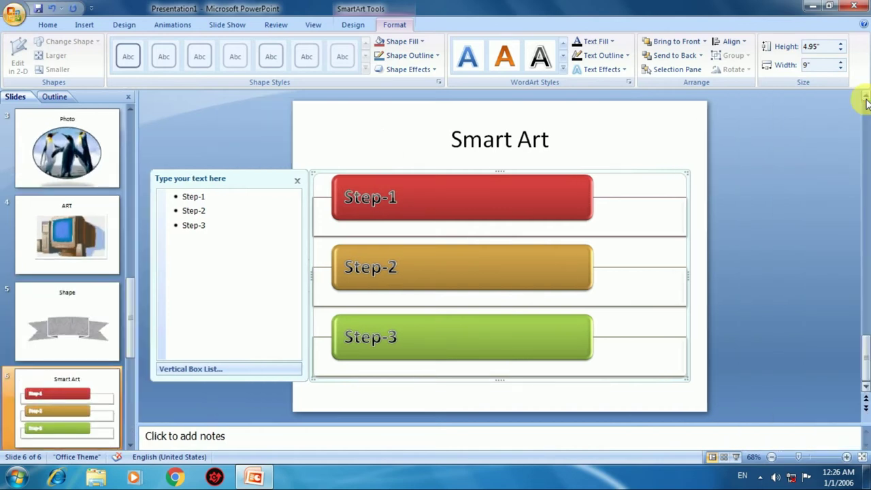
pyautogui.click(297, 181)
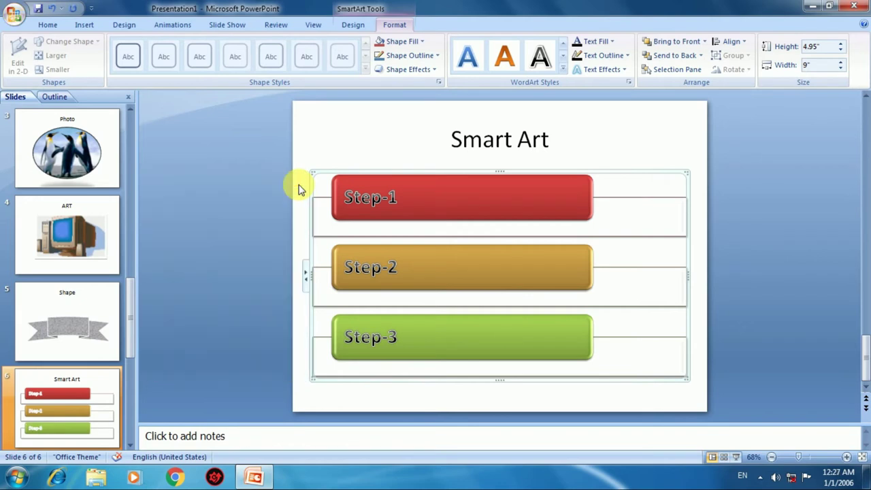
pyautogui.click(91, 24)
# Step: Add a seventh slide after Smart Art titled 'Graphs' and select its body area
pyautogui.scroll(-2, 130, 128)
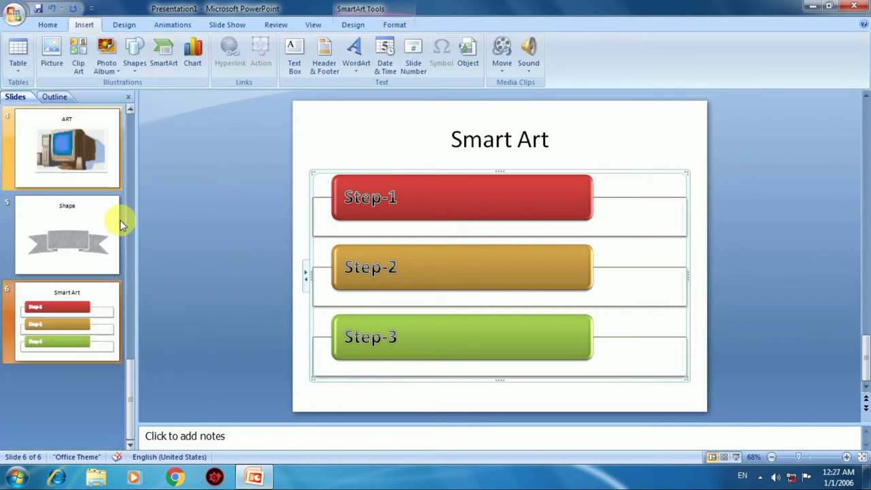
pyautogui.click(57, 314)
pyautogui.rightClick(58, 314)
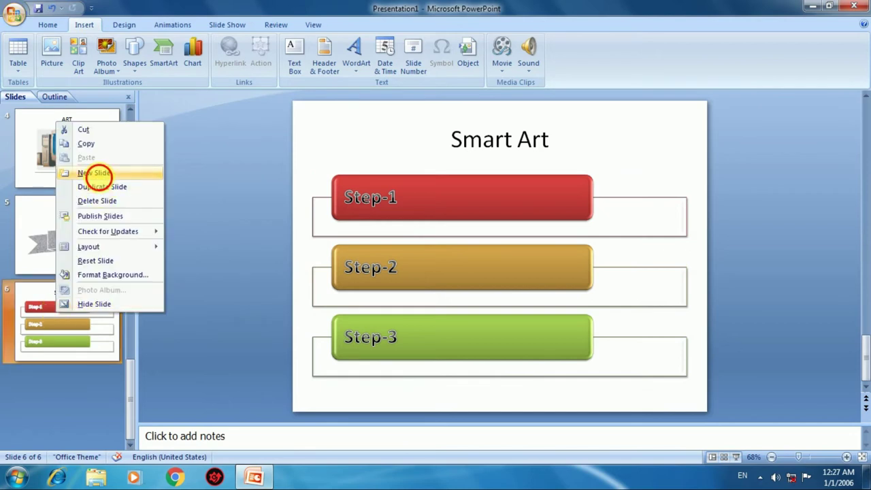
pyautogui.click(98, 170)
pyautogui.click(493, 153)
pyautogui.write('H')
pyautogui.press('BackSpace')
pyautogui.write('Gr')
pyautogui.press('BackSpace')
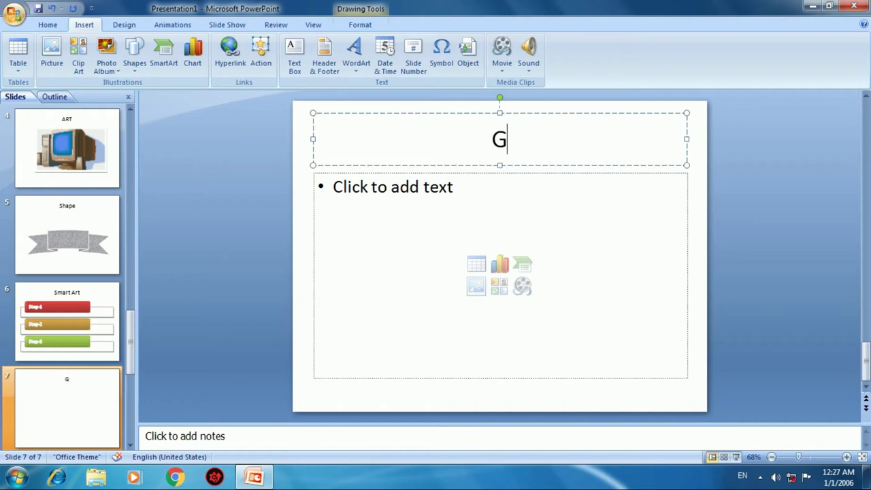
pyautogui.write('rap[h')
pyautogui.press('BackSpace')
pyautogui.press('BackSpace')
pyautogui.write('hs')
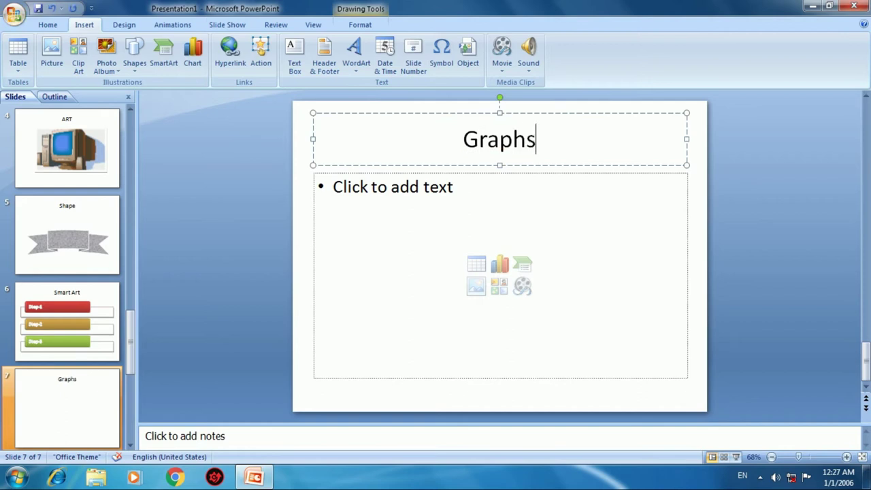
pyautogui.click(392, 226)
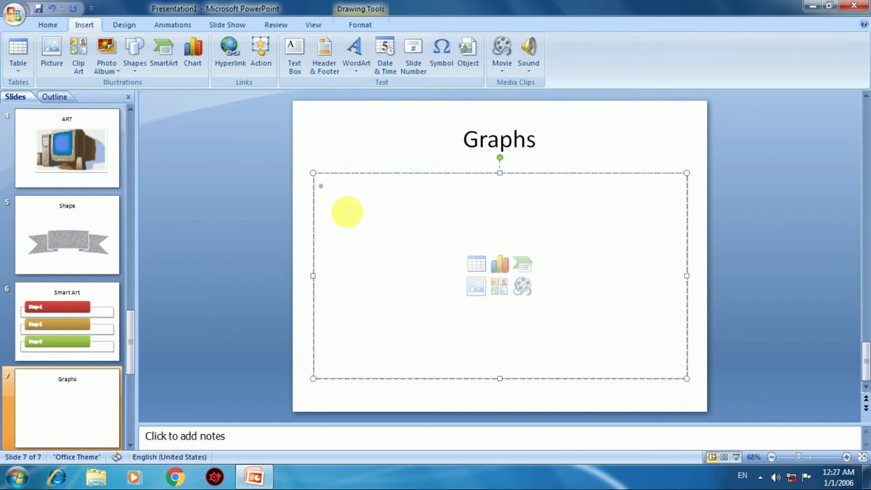
# Step: Insert a 3-D Cone column chart on the Graphs slide
pyautogui.click(193, 60)
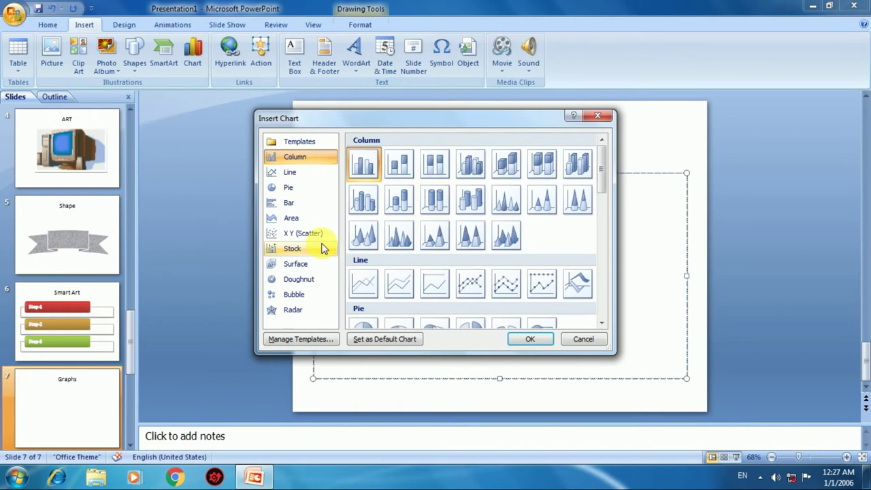
pyautogui.click(379, 236)
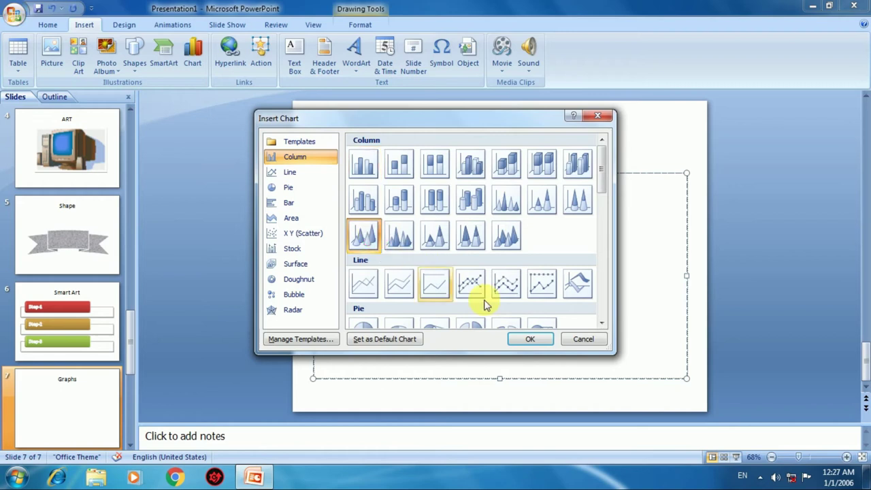
pyautogui.click(543, 341)
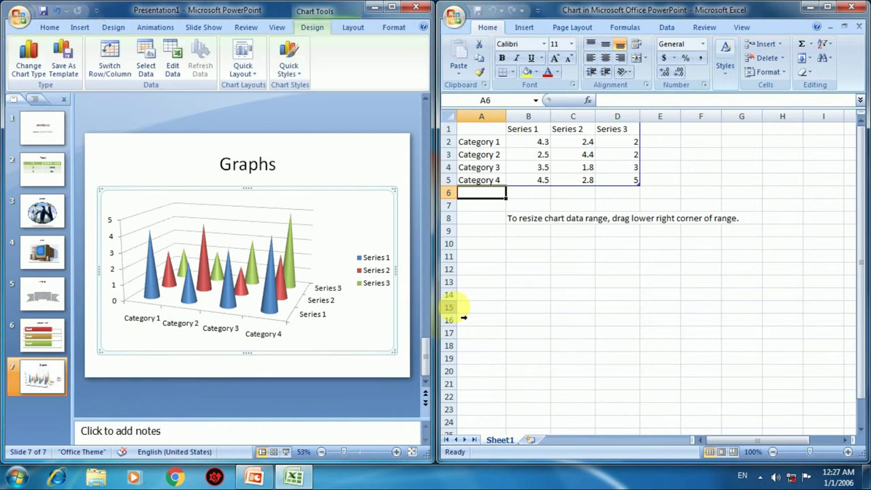
# Step: Delete the Series 2 and 3 data and shrink the chart data range to end at B5
pyautogui.moveTo(567, 132); pyautogui.dragTo(624, 182)
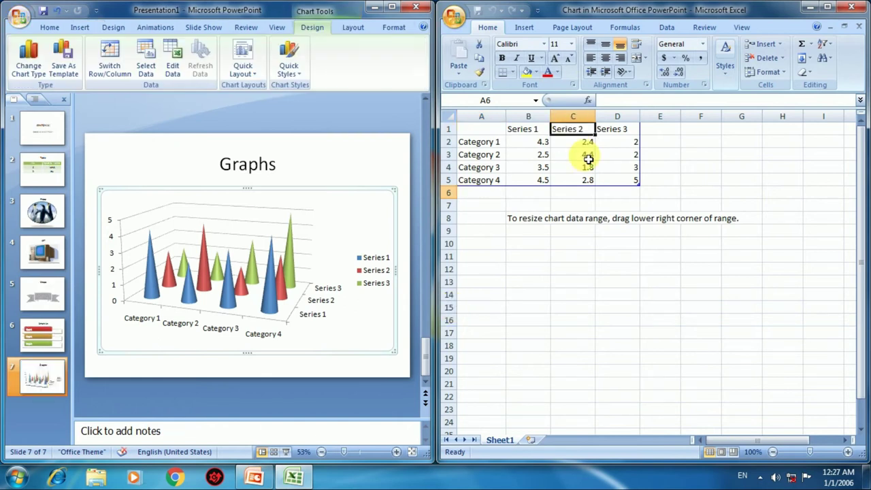
pyautogui.press('Delete')
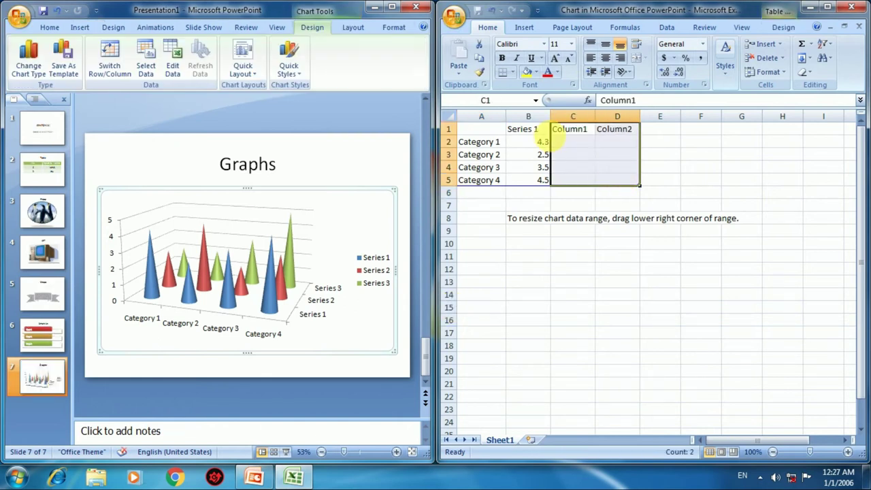
pyautogui.click(541, 131)
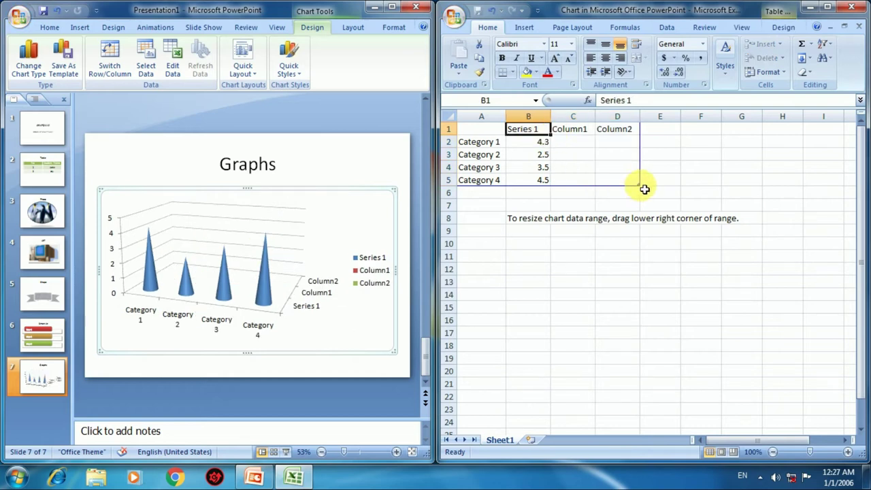
pyautogui.click(618, 155)
pyautogui.moveTo(639, 183); pyautogui.dragTo(569, 193)
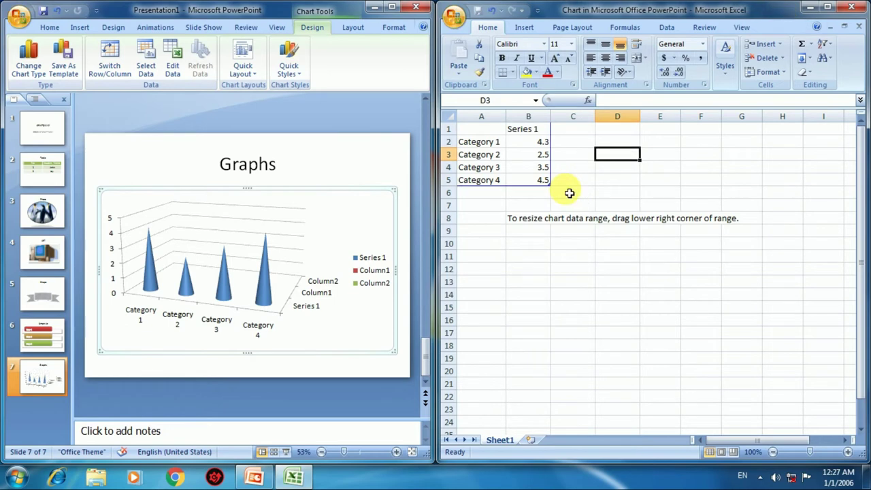
# Step: Relabel the chart categories A, B, C and D
pyautogui.click(480, 142)
pyautogui.write('A')
pyautogui.press('Return')
pyautogui.write('B')
pyautogui.press('Return')
pyautogui.write('C')
pyautogui.press('Return')
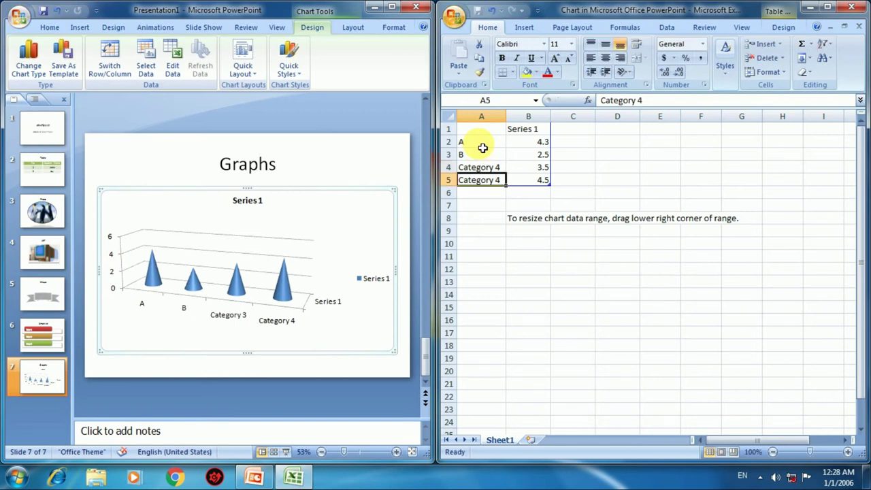
pyautogui.write('D')
pyautogui.press('Up')
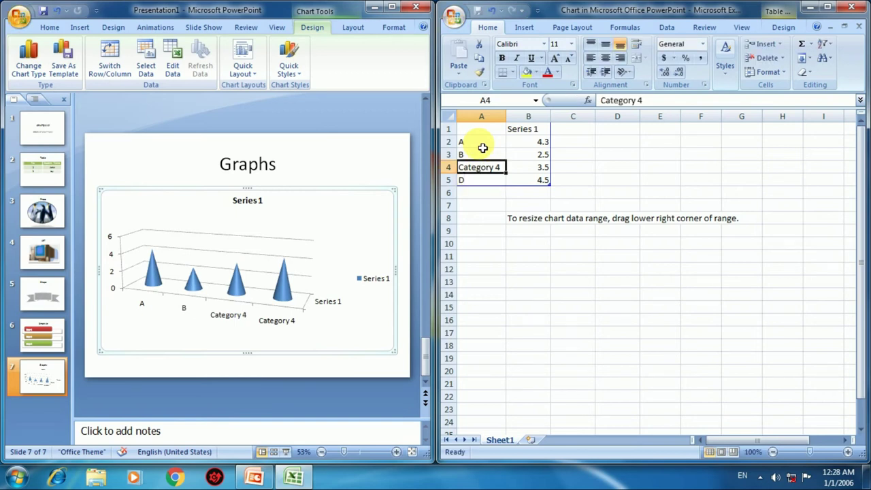
pyautogui.write('C')
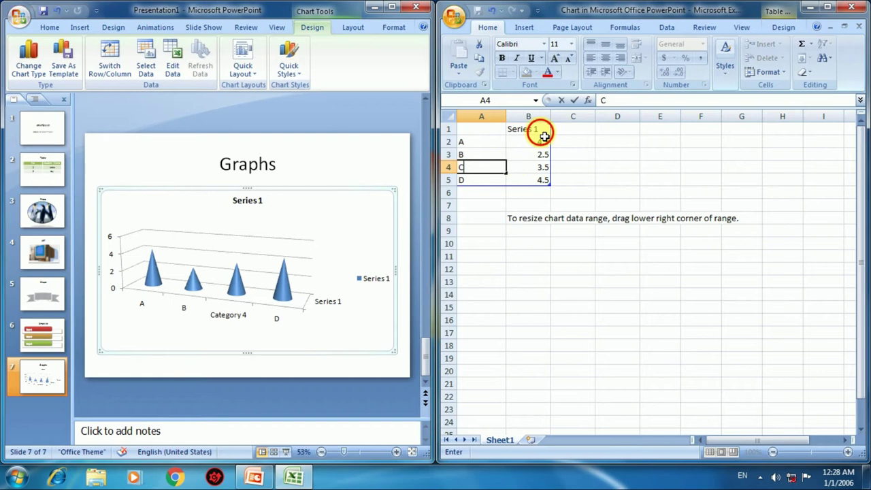
pyautogui.click(540, 128)
# Step: Rename the column headers to Sname and PER
pyautogui.click(484, 134)
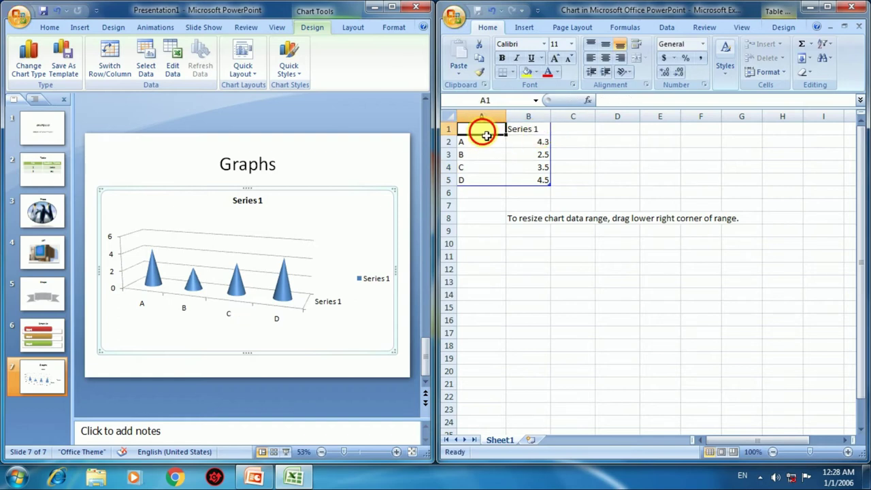
pyautogui.write('Sname')
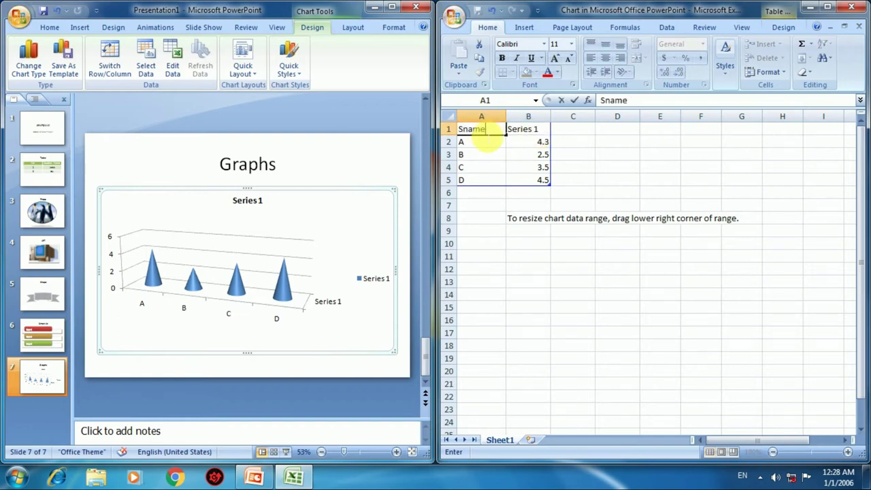
pyautogui.click(546, 132)
pyautogui.write('PER')
pyautogui.click(542, 141)
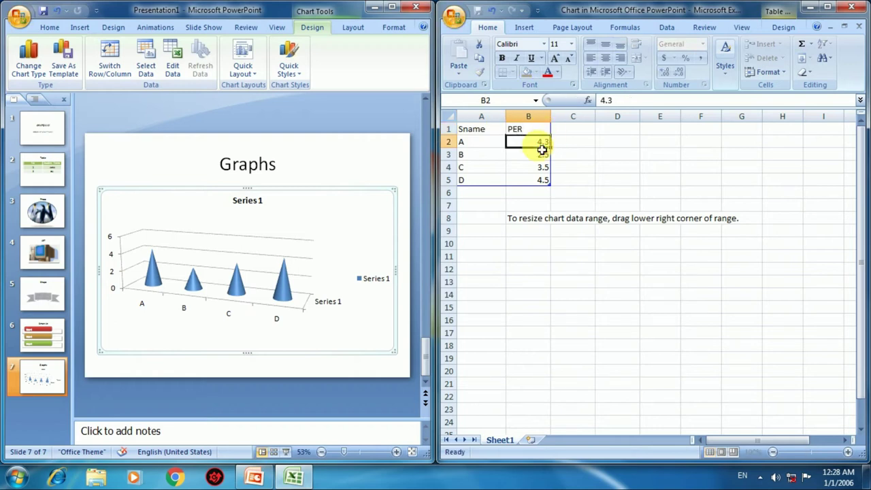
# Step: Enter PER values 78, 98, 68 and 78, then close the Excel data window
pyautogui.write('78')
pyautogui.press('Return')
pyautogui.write('68')
pyautogui.press('Return')
pyautogui.write('68')
pyautogui.press('Return')
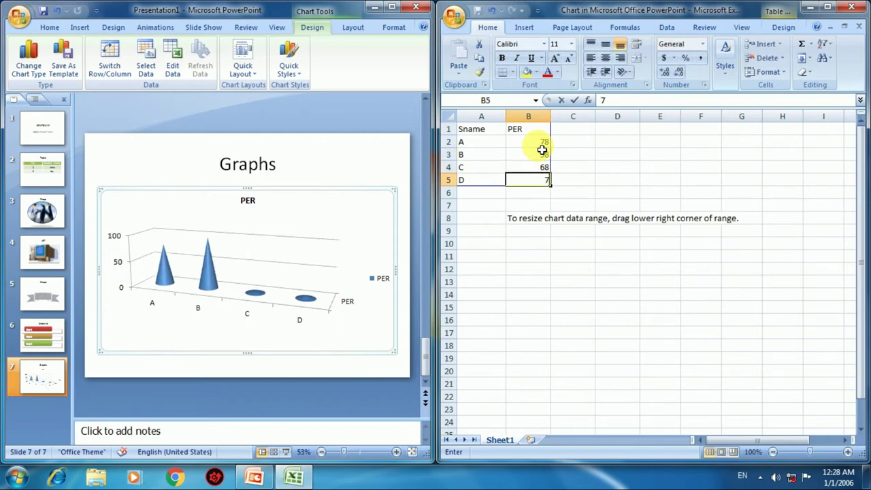
pyautogui.write('785')
pyautogui.press('BackSpace')
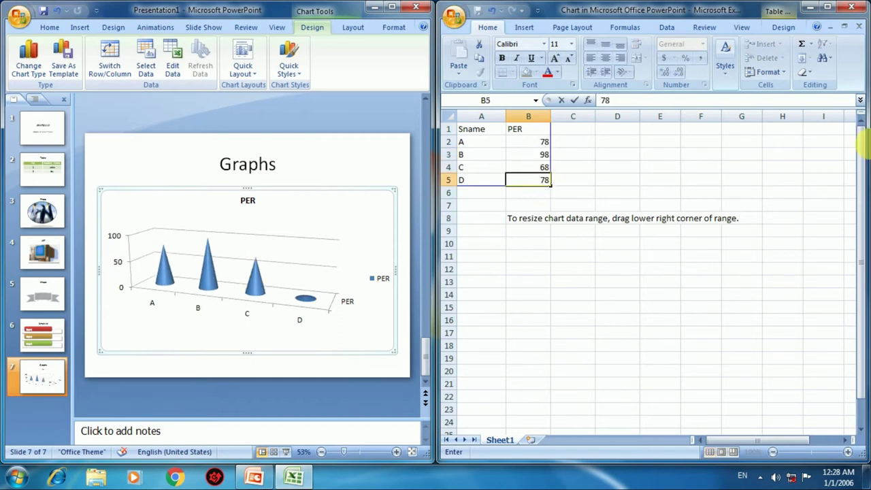
pyautogui.click(851, 7)
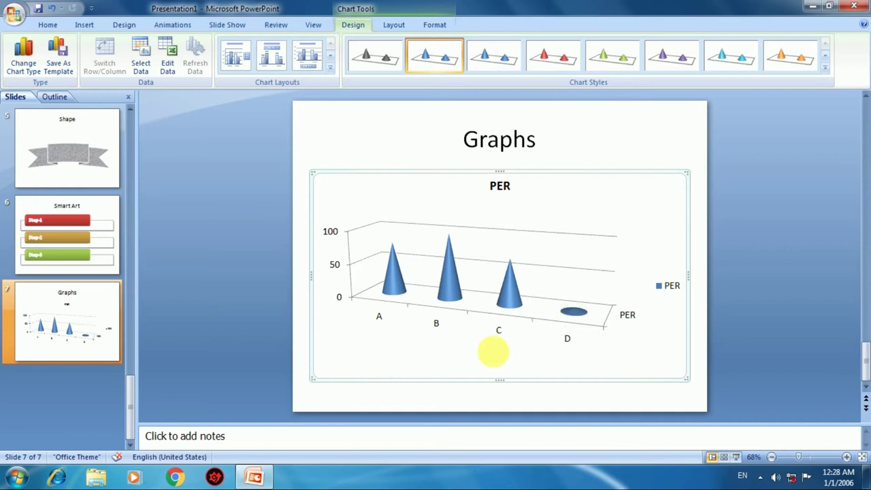
# Step: Select the cone chart and apply the red chart style
pyautogui.click(407, 138)
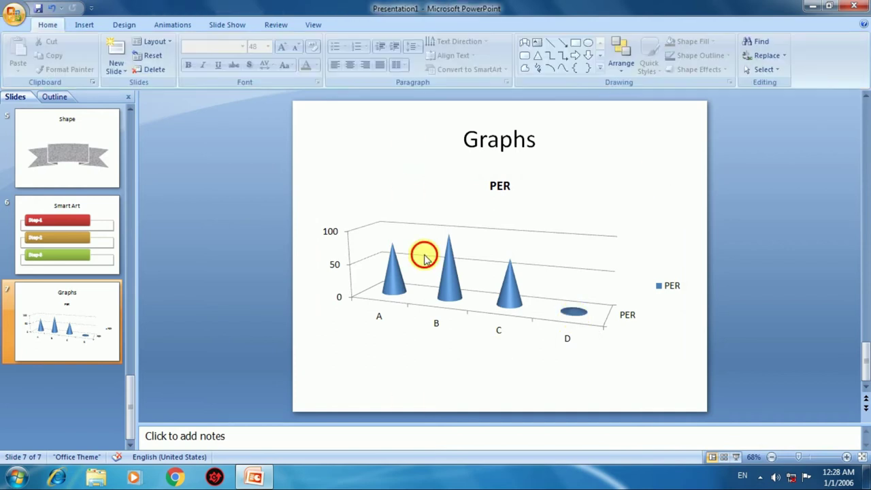
pyautogui.click(424, 253)
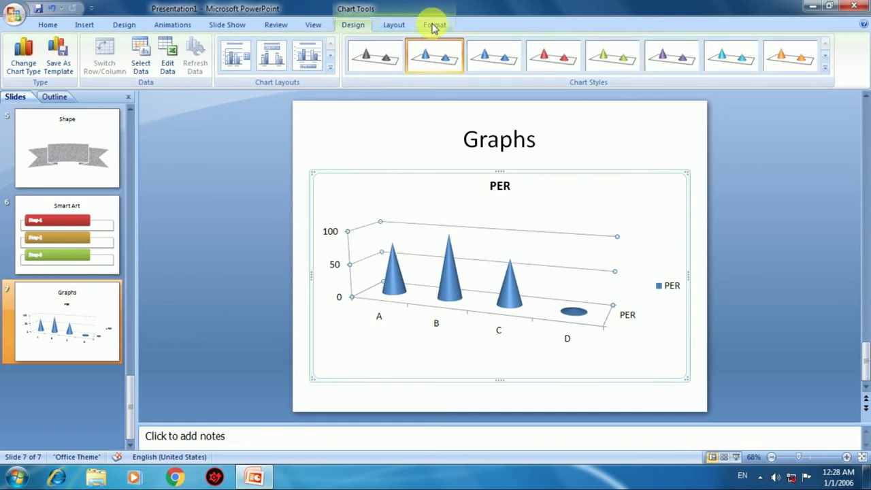
pyautogui.click(496, 51)
pyautogui.click(547, 48)
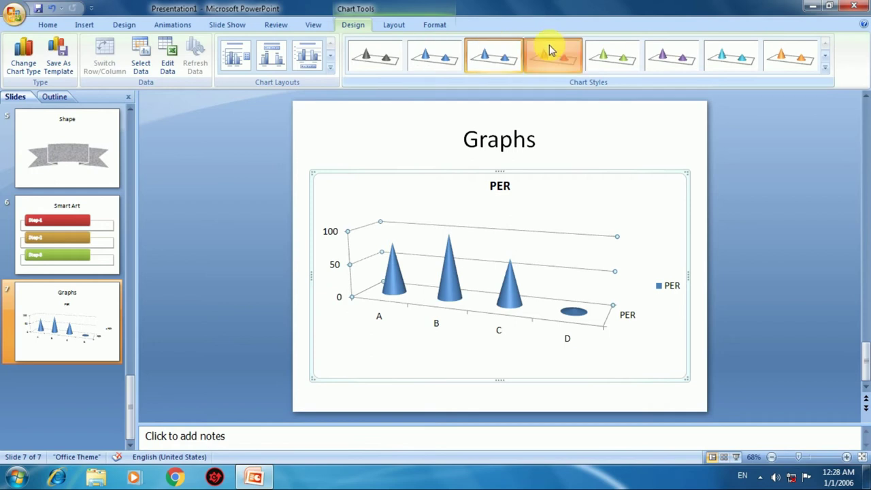
# Step: Apply the chart layout that adds an axis title and a data table beneath
pyautogui.click(330, 68)
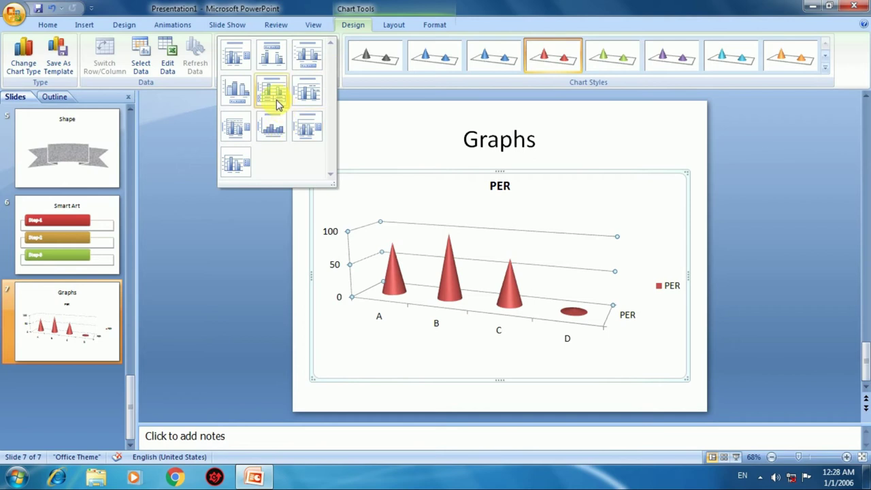
pyautogui.click(275, 93)
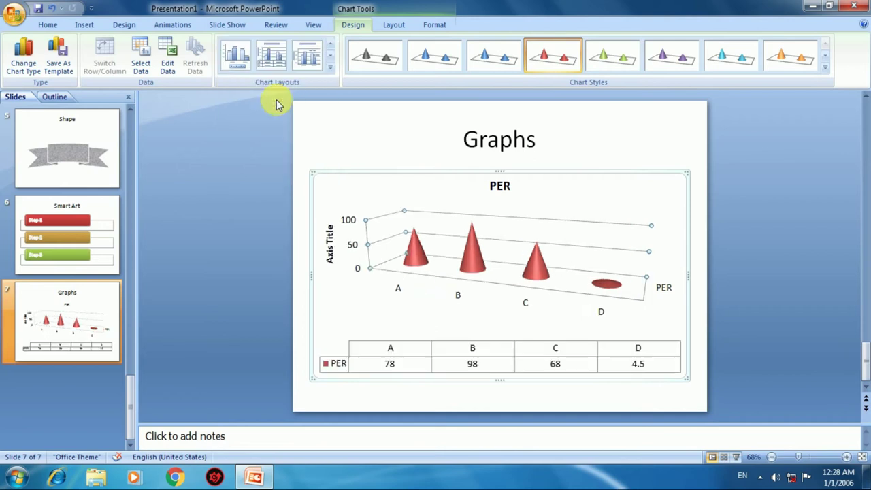
pyautogui.click(396, 24)
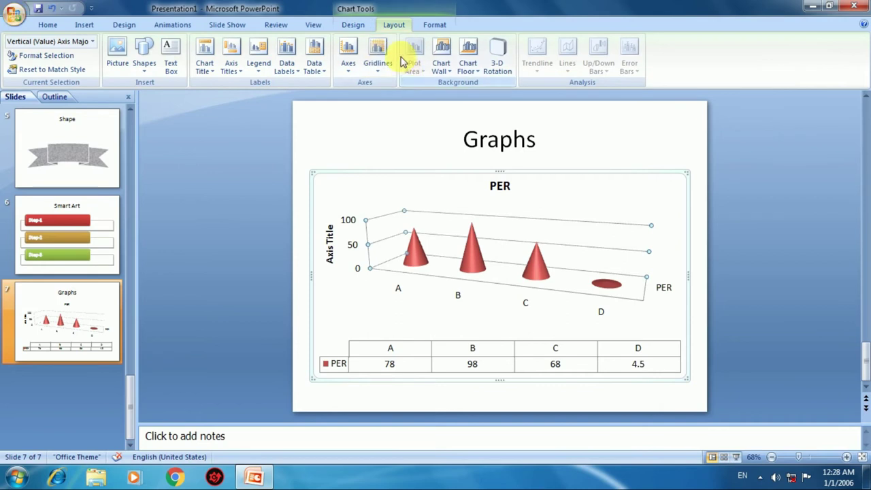
pyautogui.click(436, 25)
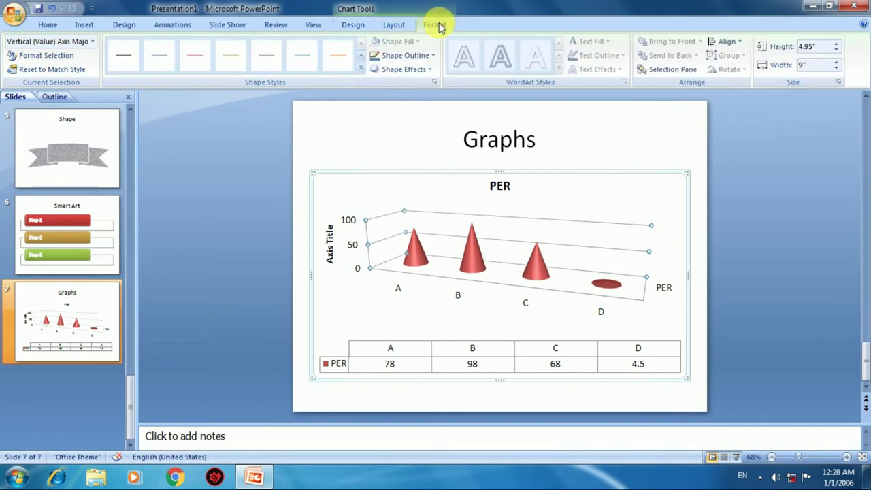
pyautogui.click(559, 190)
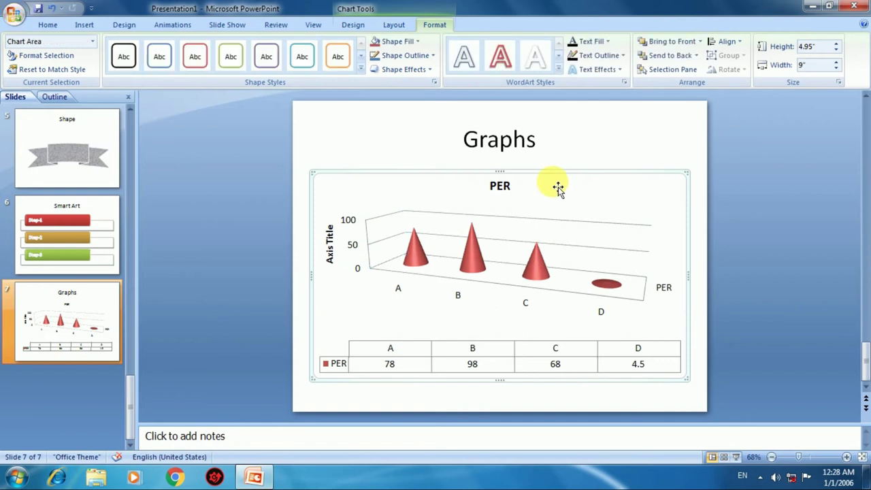
pyautogui.click(81, 22)
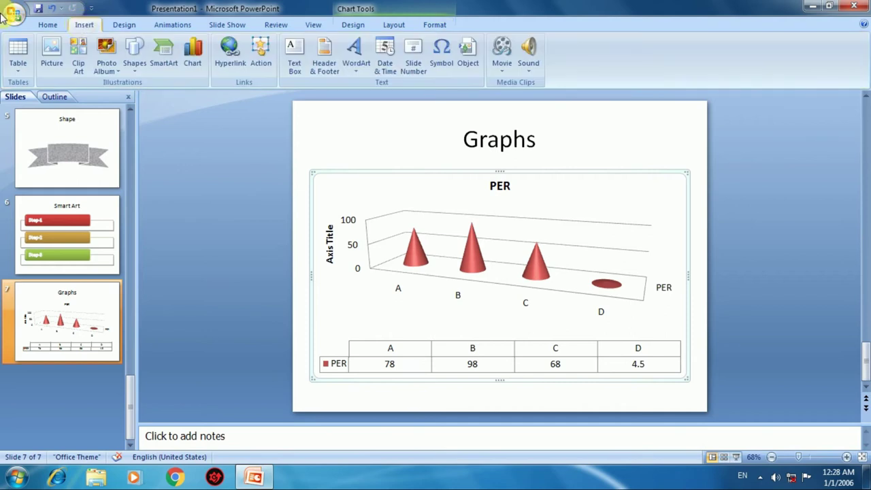
# Step: Add an eighth slide after Graphs titled 'Link' and select its body area
pyautogui.rightClick(85, 295)
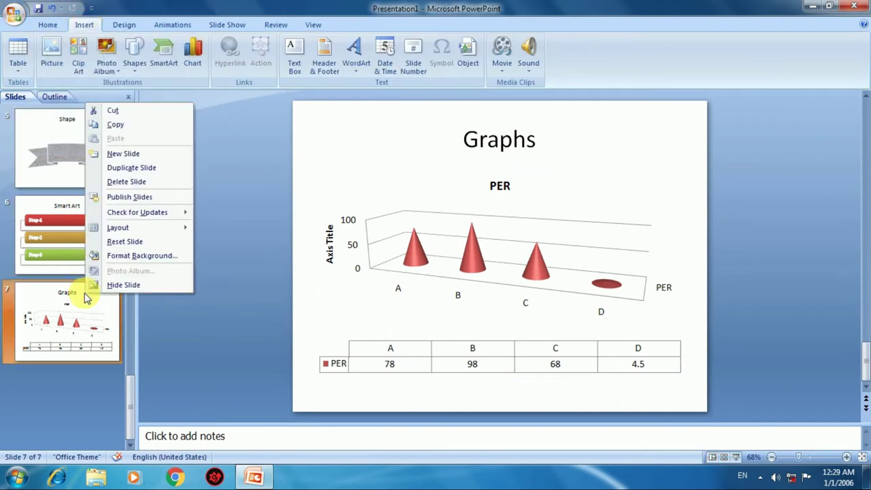
pyautogui.click(131, 155)
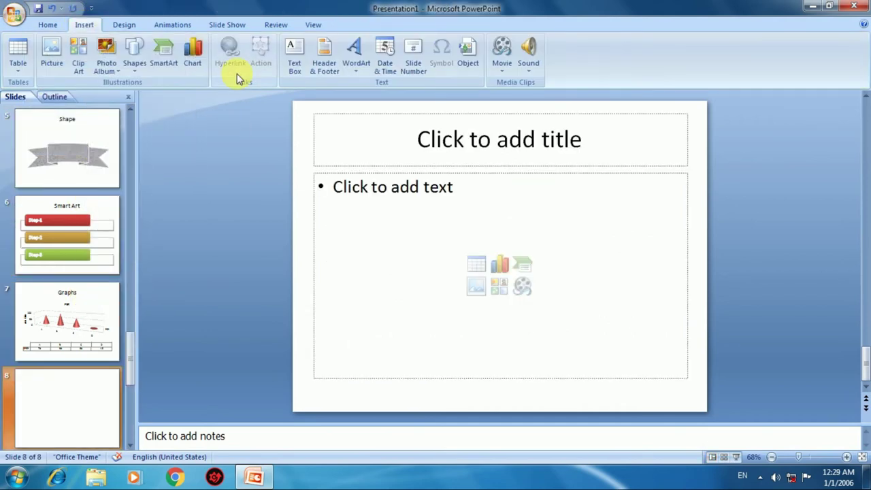
pyautogui.click(510, 141)
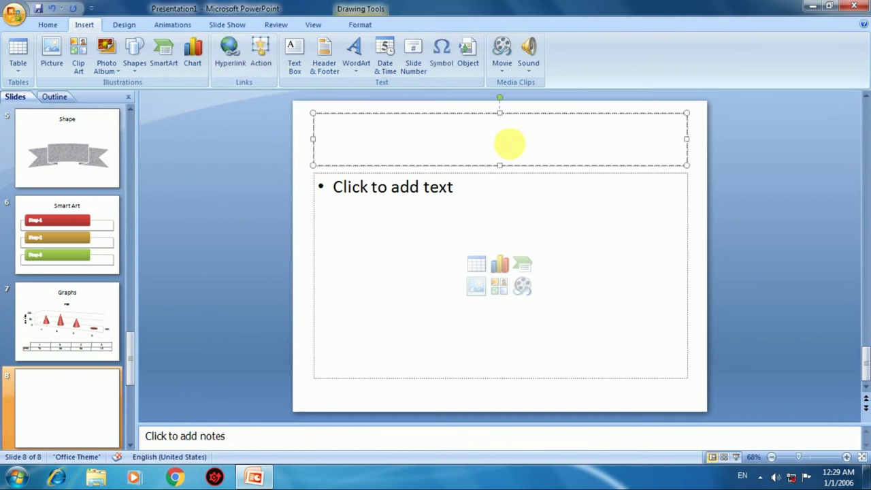
pyautogui.write('Link')
pyautogui.click(414, 227)
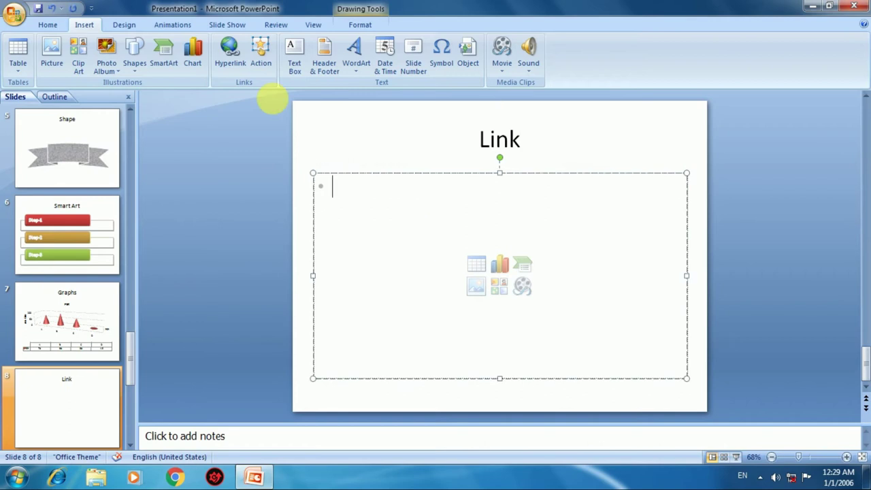
# Step: In the Insert Hyperlink dialog, review the link types and choose Existing File or Web Page
pyautogui.click(230, 54)
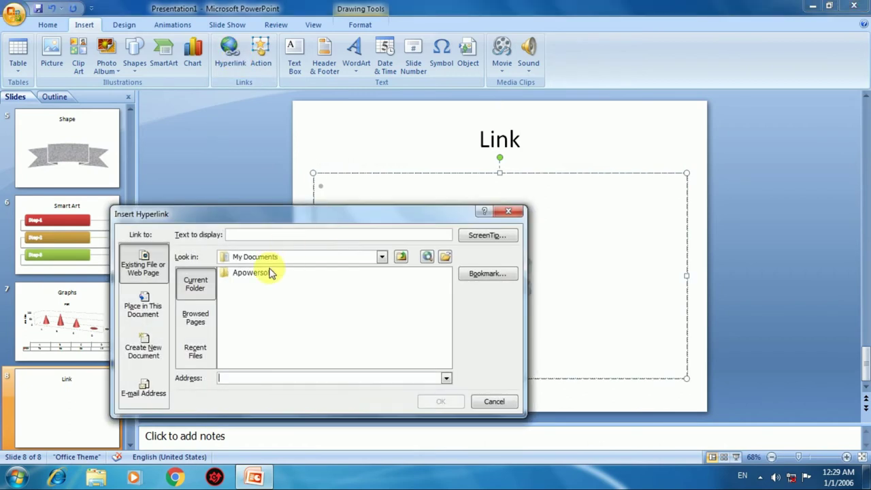
pyautogui.click(196, 319)
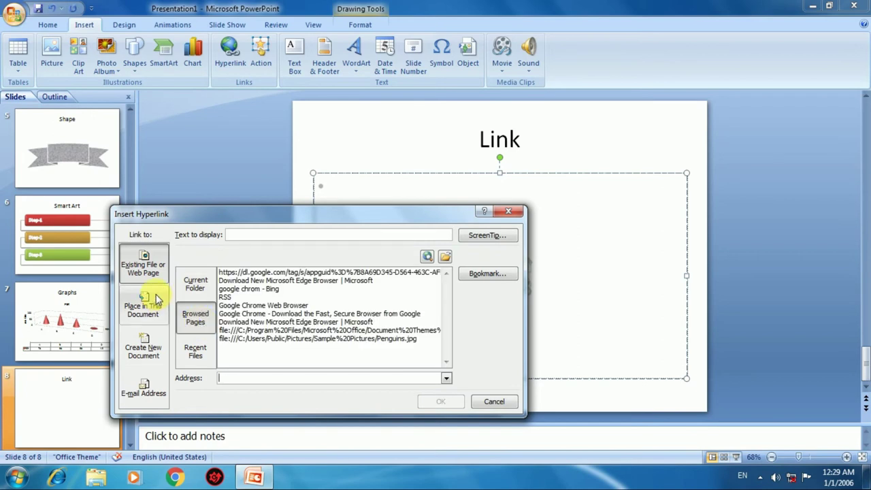
pyautogui.click(144, 347)
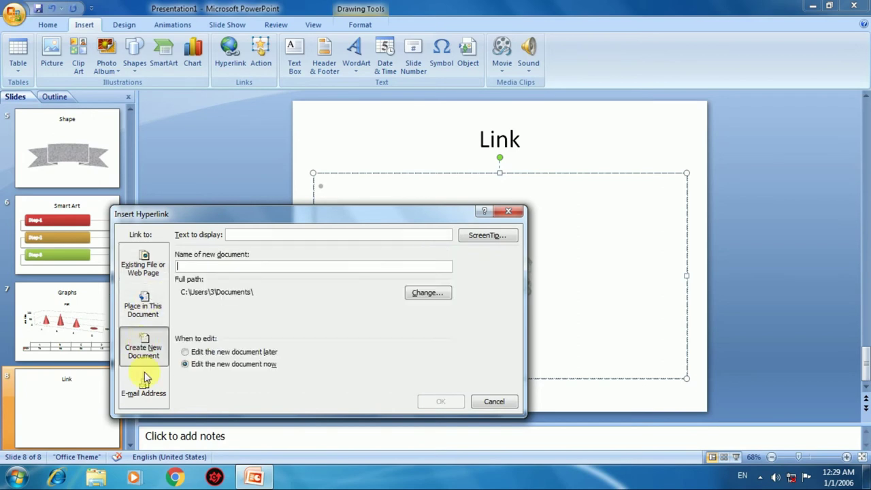
pyautogui.click(143, 306)
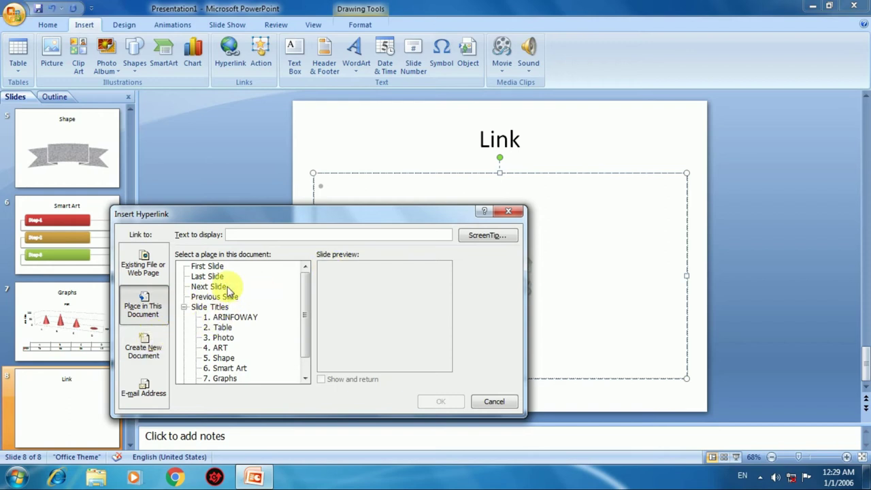
pyautogui.scroll(-1, 228, 289)
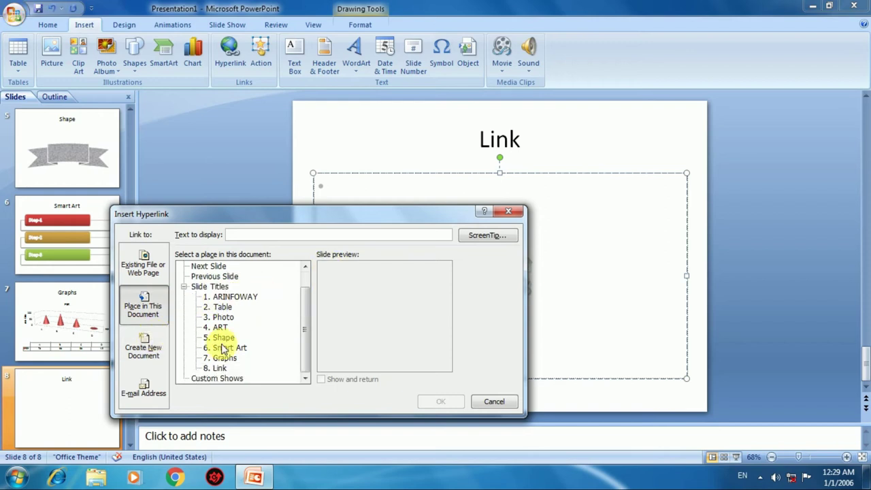
pyautogui.click(150, 345)
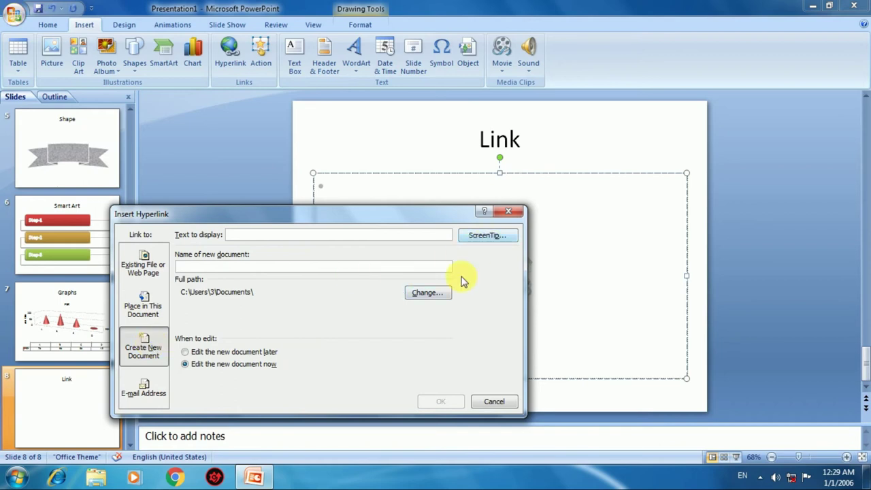
pyautogui.click(153, 266)
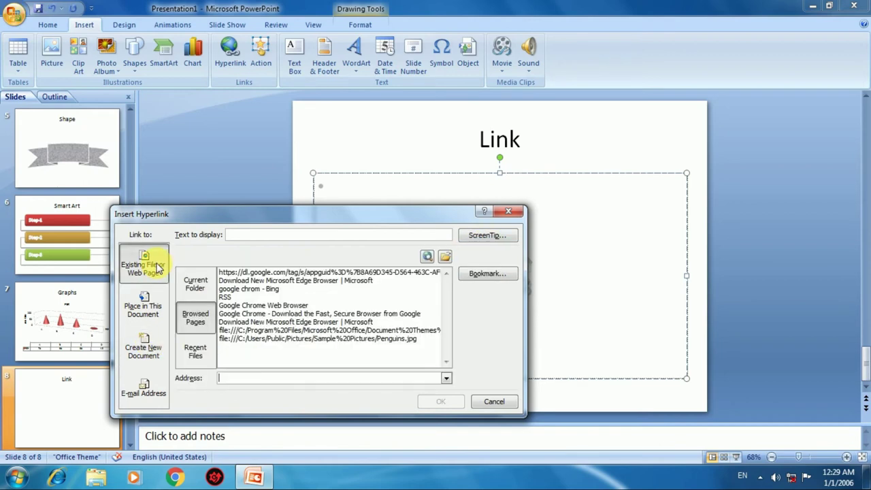
# Step: Browse to Libraries > Pictures > Sample Pictures and link to Hydrangeas.jpg
pyautogui.click(189, 284)
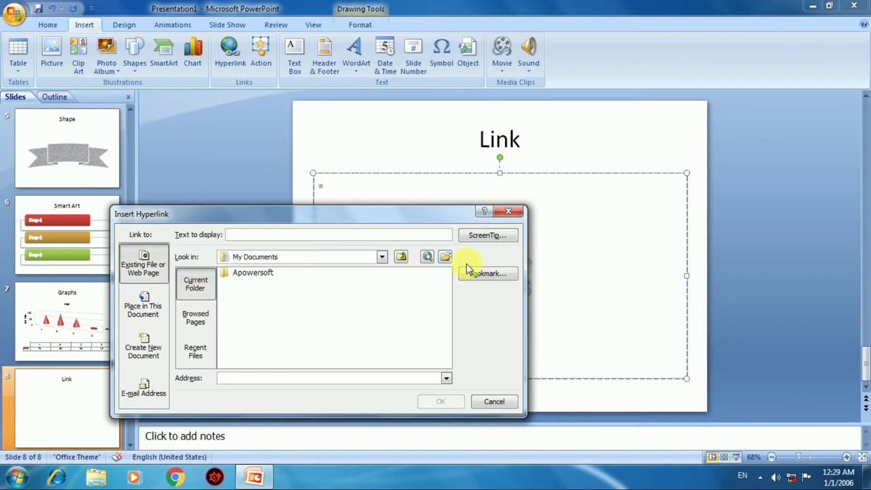
pyautogui.click(382, 257)
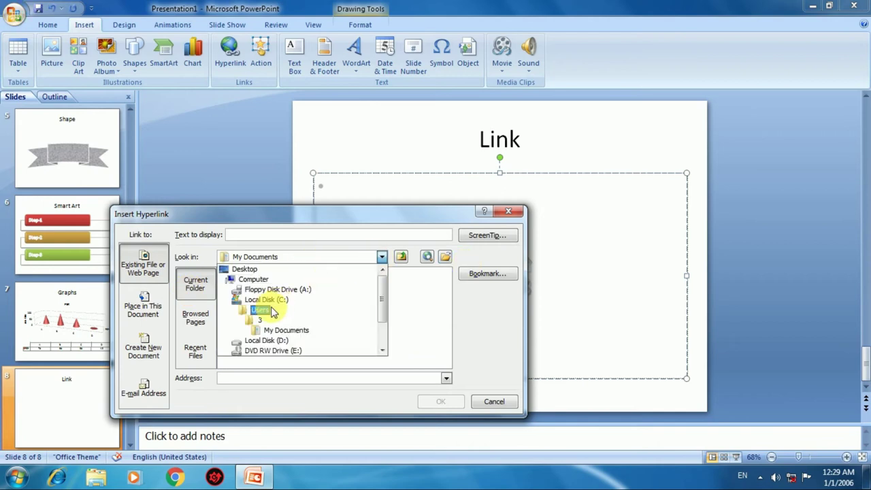
pyautogui.scroll(-1, 273, 310)
pyautogui.scroll(-1, 277, 334)
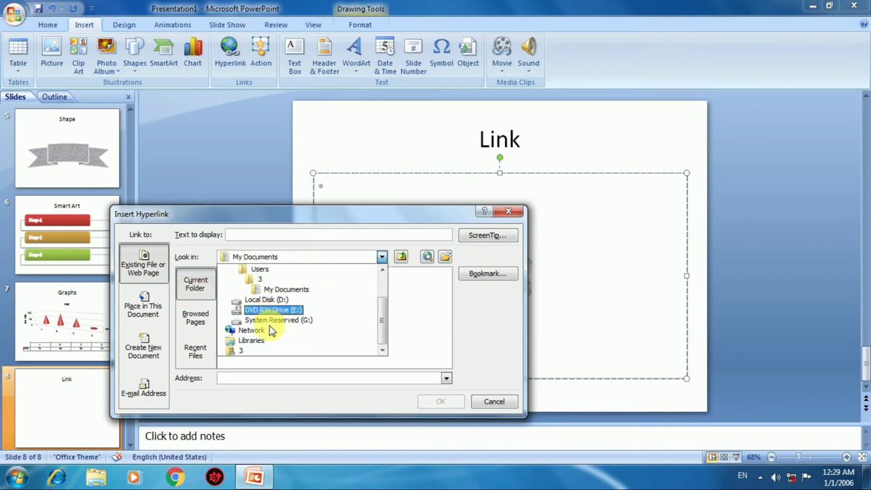
pyautogui.click(252, 341)
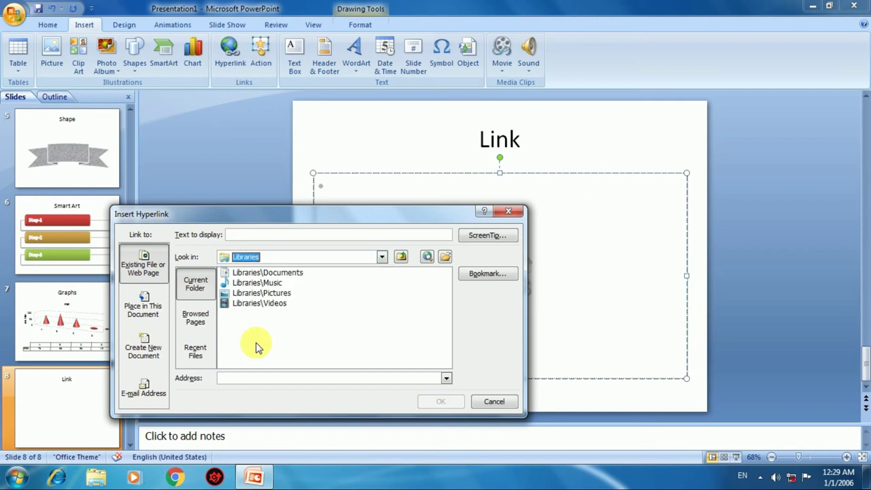
pyautogui.doubleClick(256, 294)
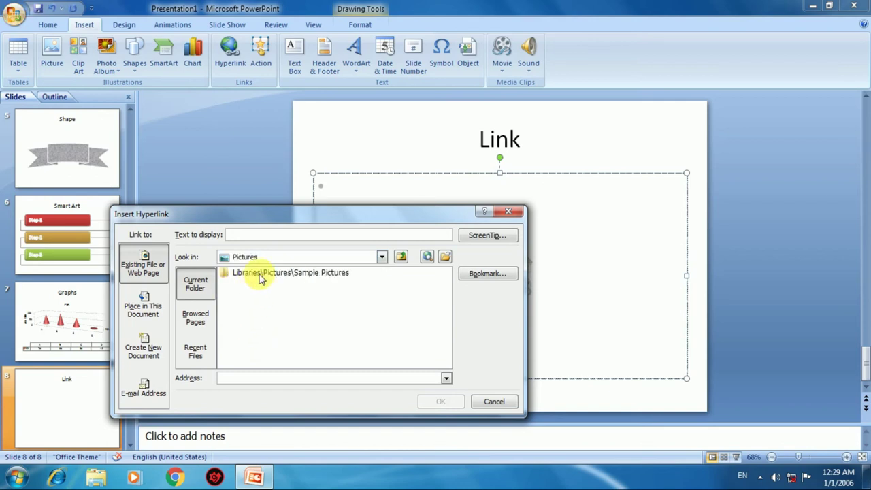
pyautogui.doubleClick(257, 274)
pyautogui.click(259, 292)
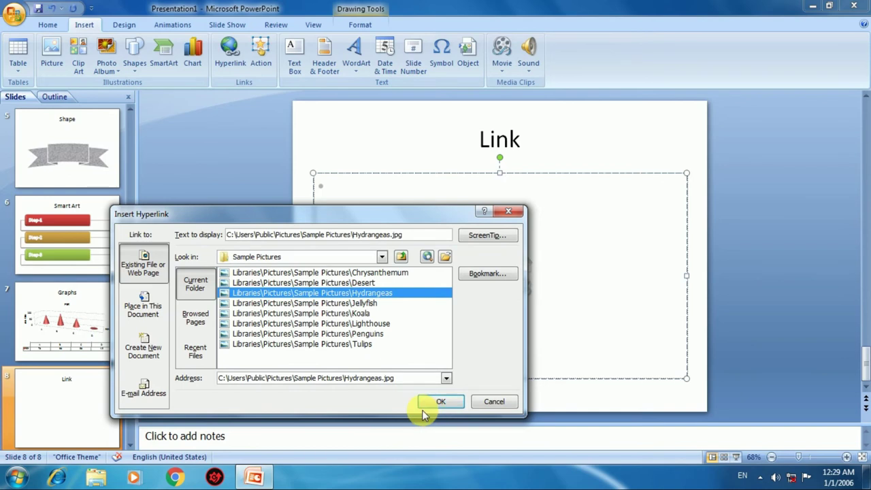
pyautogui.click(439, 402)
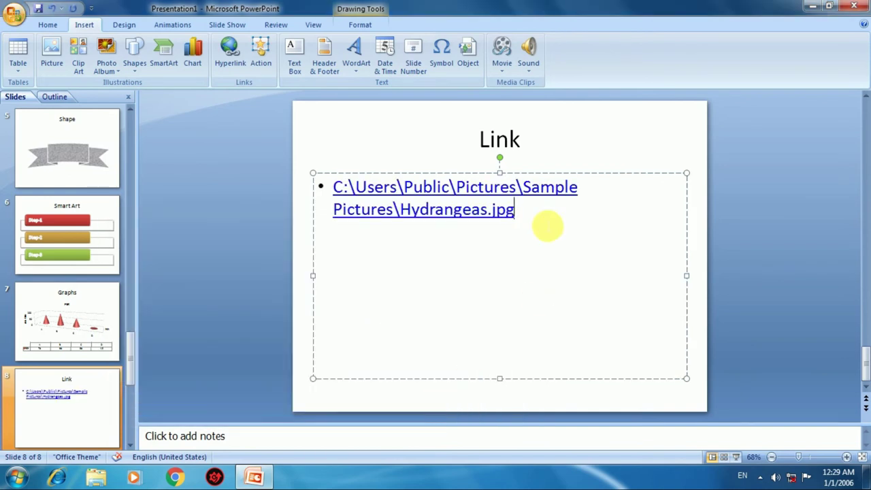
# Step: Follow the Hydrangeas hyperlink in the slide show and allow the image to open
pyautogui.click(608, 152)
pyautogui.click(531, 188)
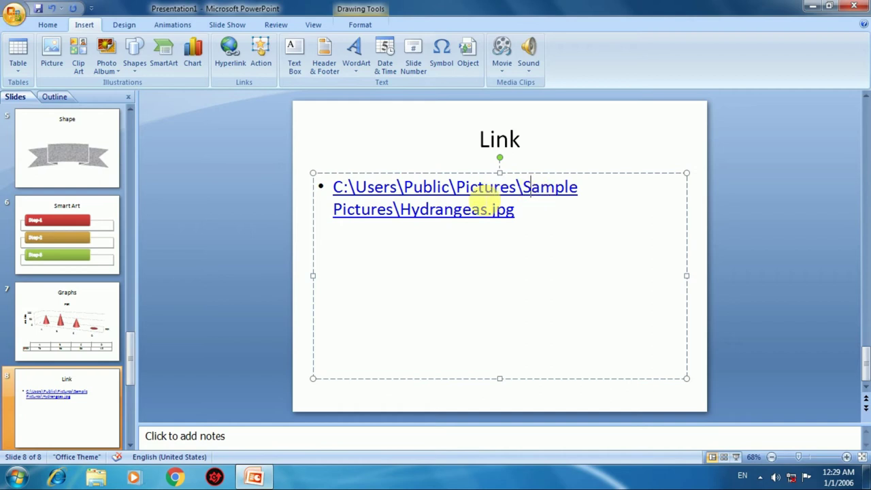
pyautogui.click(484, 190)
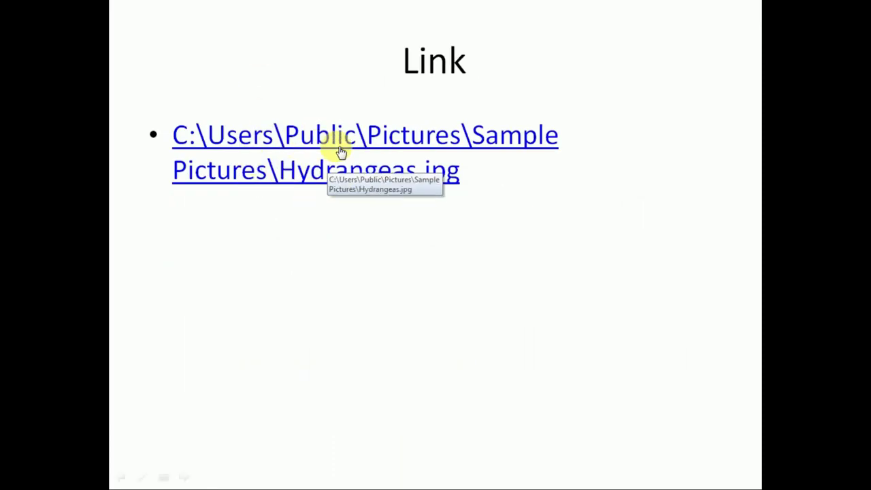
pyautogui.click(338, 150)
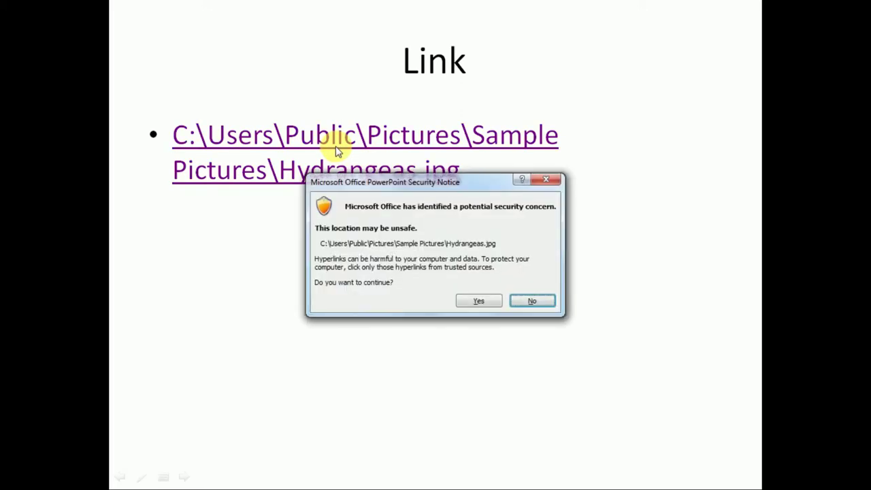
pyautogui.click(466, 301)
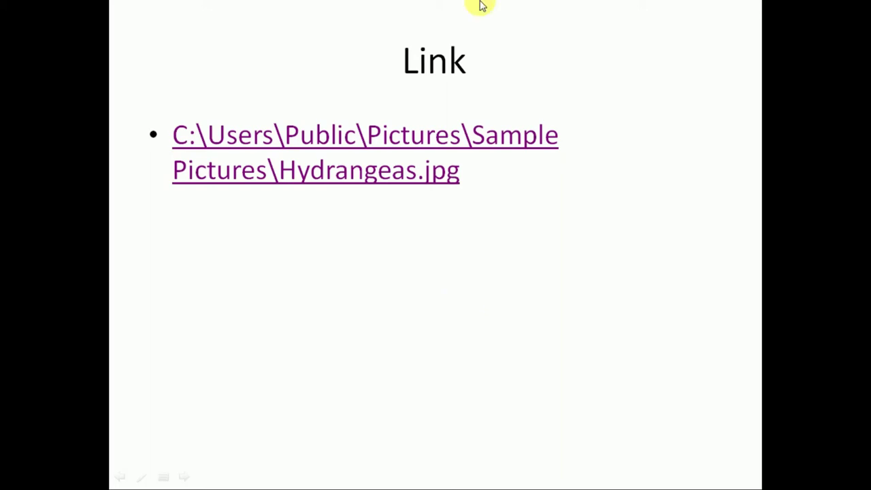
# Step: End the slide show, decline the default-browser prompt, and close the Hydrangeas image window
pyautogui.press('Escape')
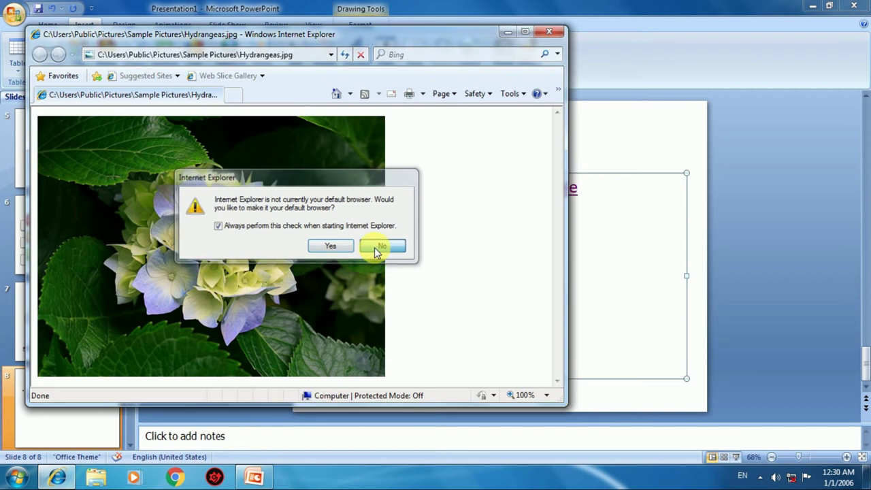
pyautogui.click(375, 248)
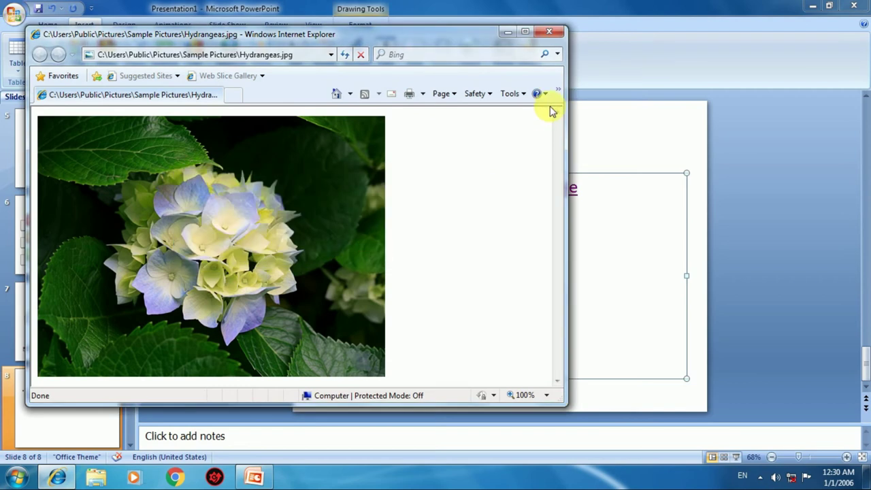
pyautogui.click(549, 32)
pyautogui.click(537, 219)
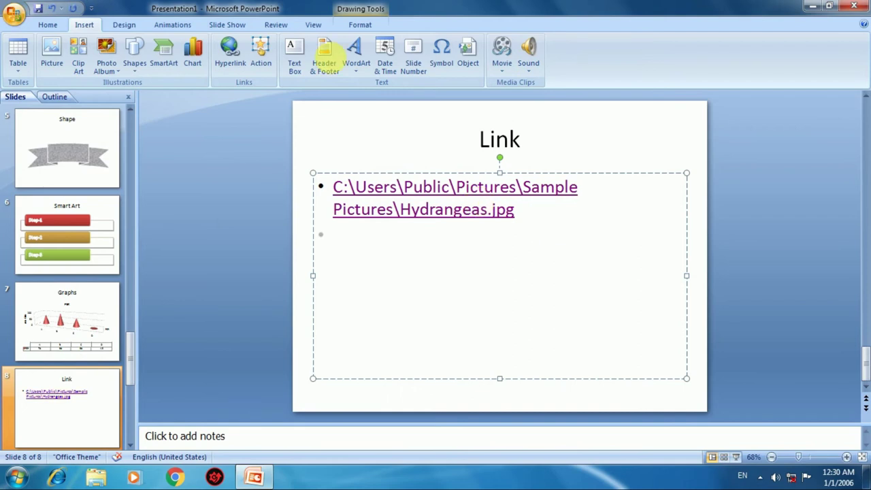
pyautogui.click(262, 51)
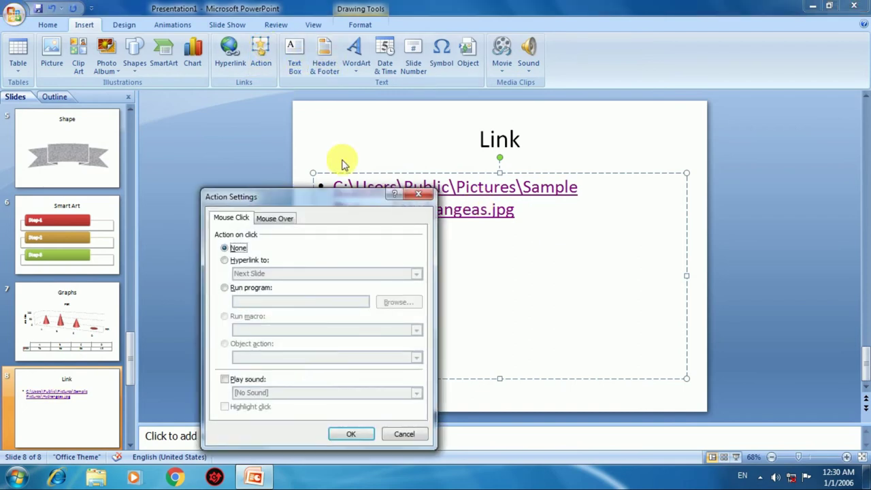
pyautogui.moveTo(320, 198); pyautogui.dragTo(230, 97)
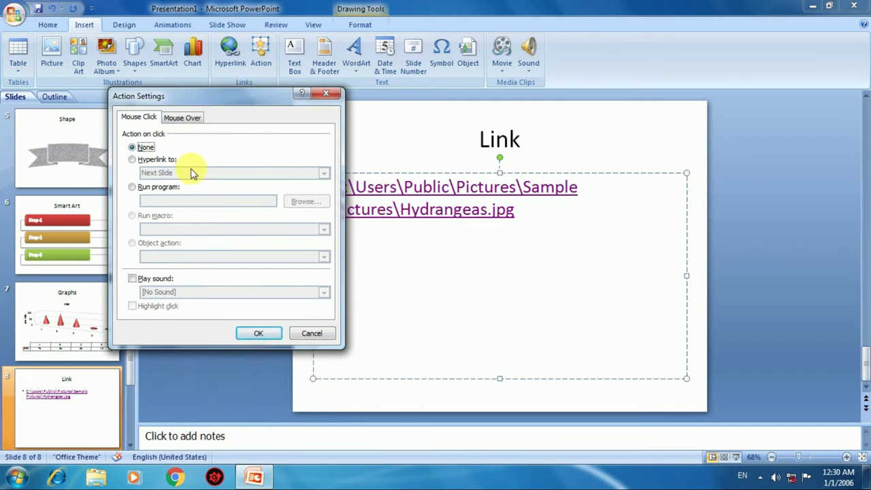
pyautogui.click(143, 161)
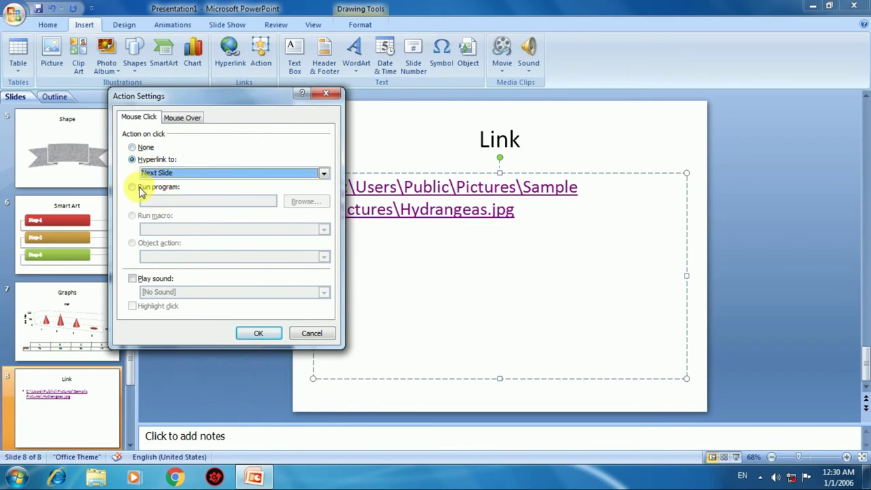
pyautogui.click(139, 187)
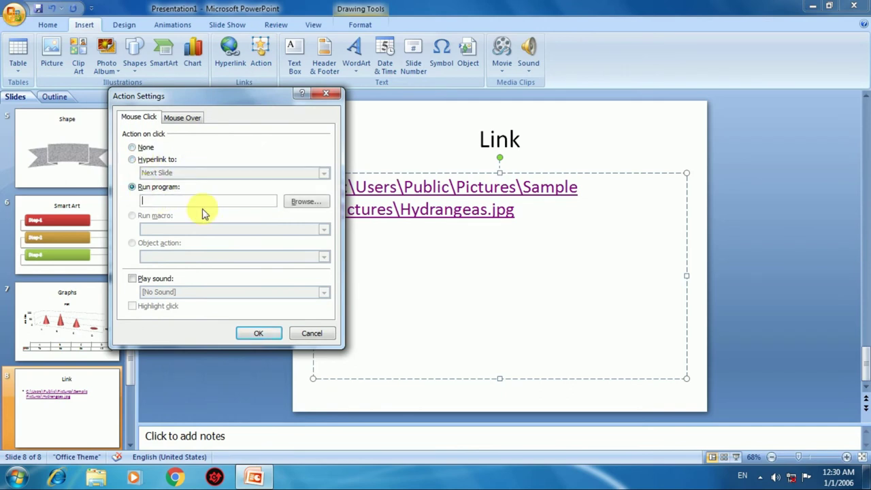
pyautogui.click(167, 282)
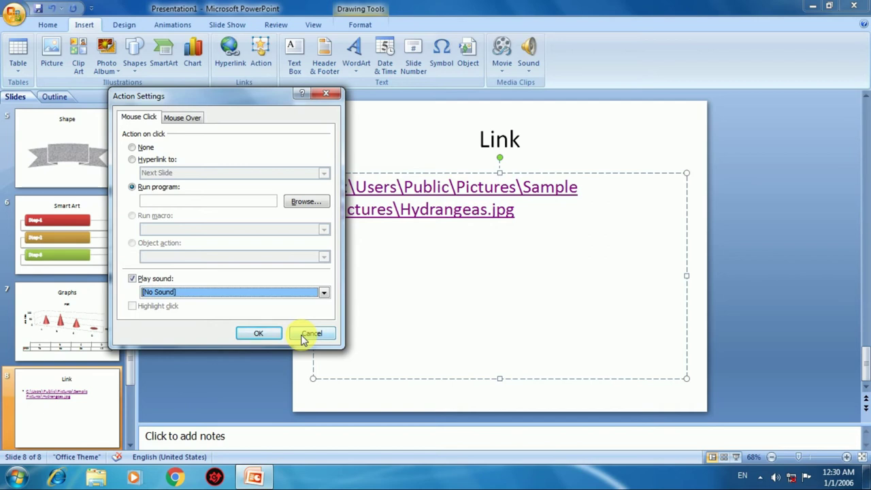
pyautogui.click(143, 147)
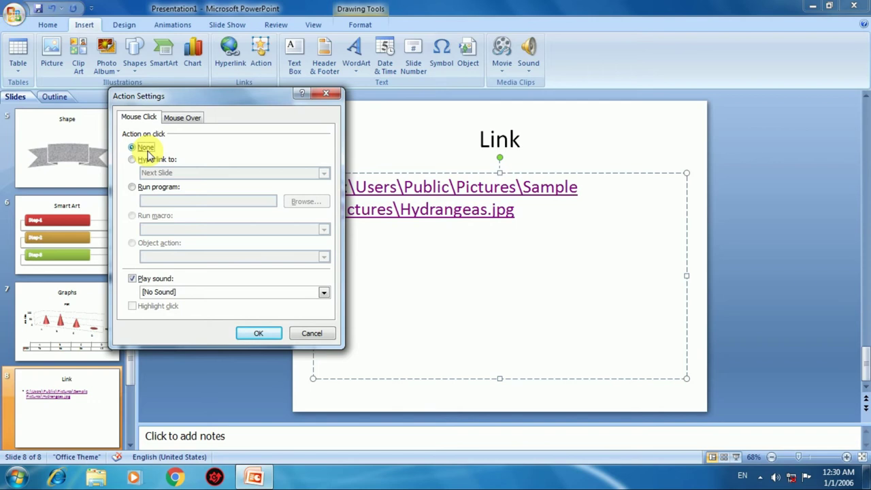
pyautogui.click(184, 118)
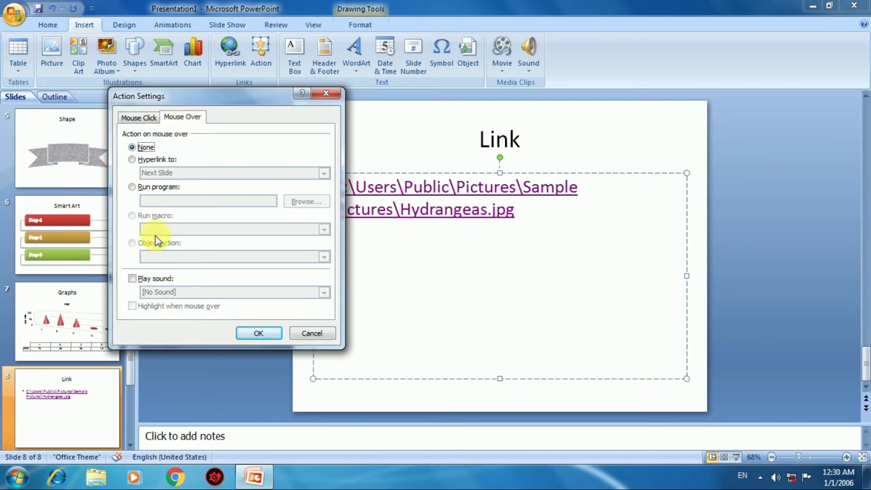
pyautogui.click(315, 333)
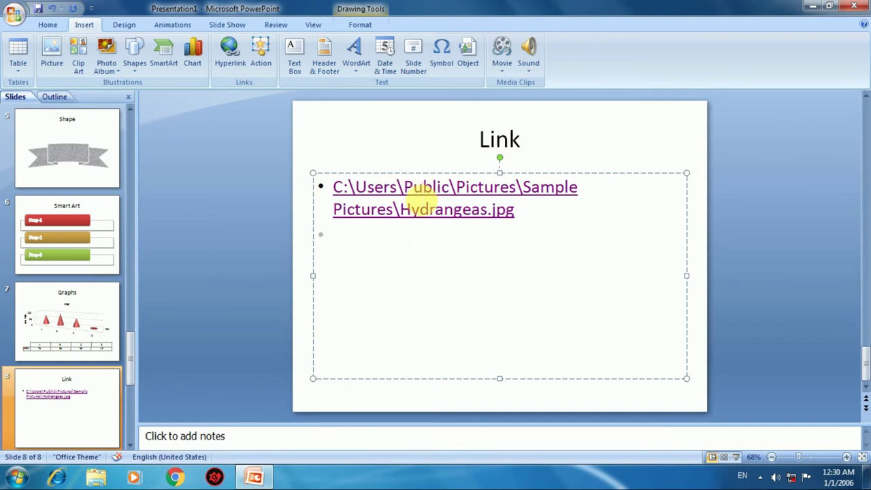
# Step: Draw a test text box below the hyperlink and type Hahsdfhasdhsa into it
pyautogui.click(298, 64)
pyautogui.click(360, 137)
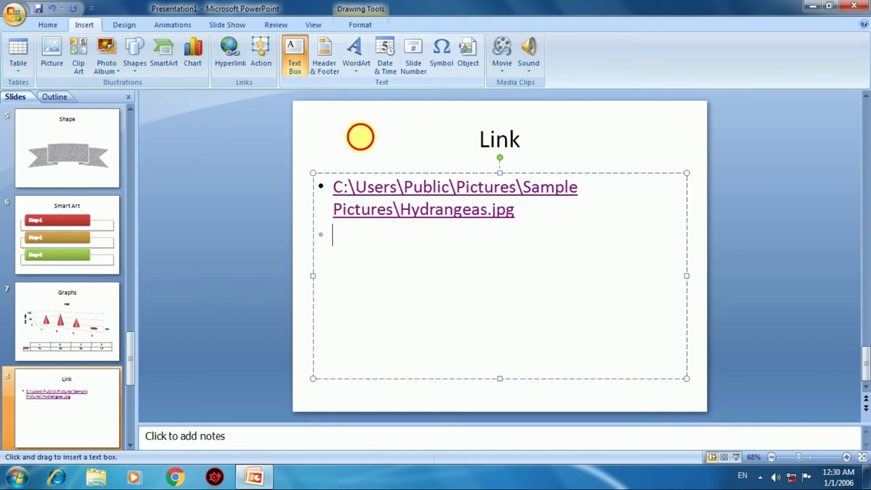
pyautogui.click(303, 170)
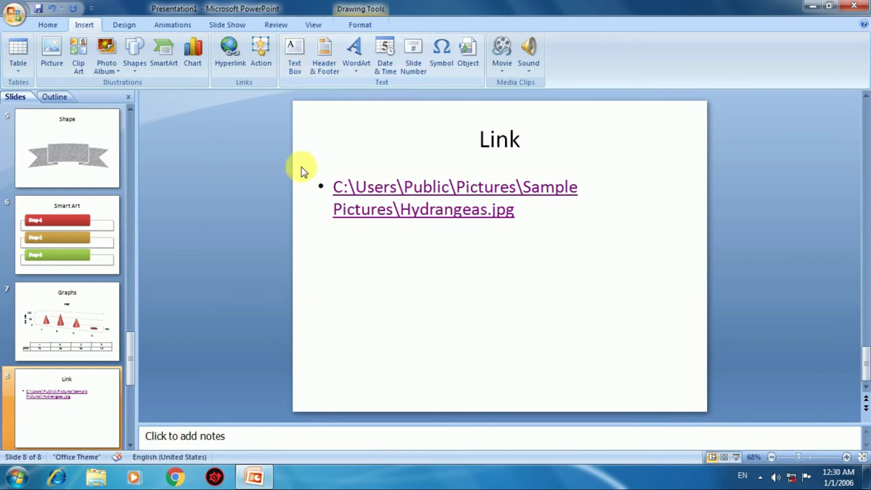
pyautogui.click(295, 59)
pyautogui.moveTo(361, 270); pyautogui.dragTo(585, 364)
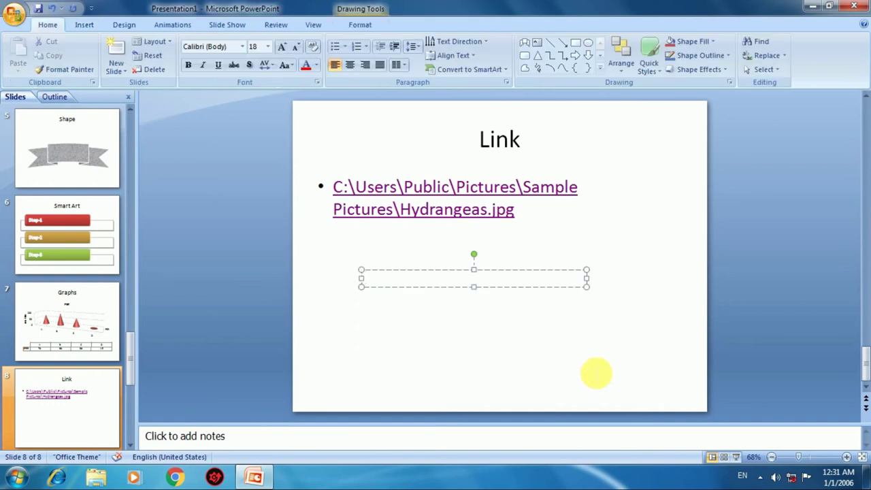
pyautogui.write('Hahsdfhasdhsa')
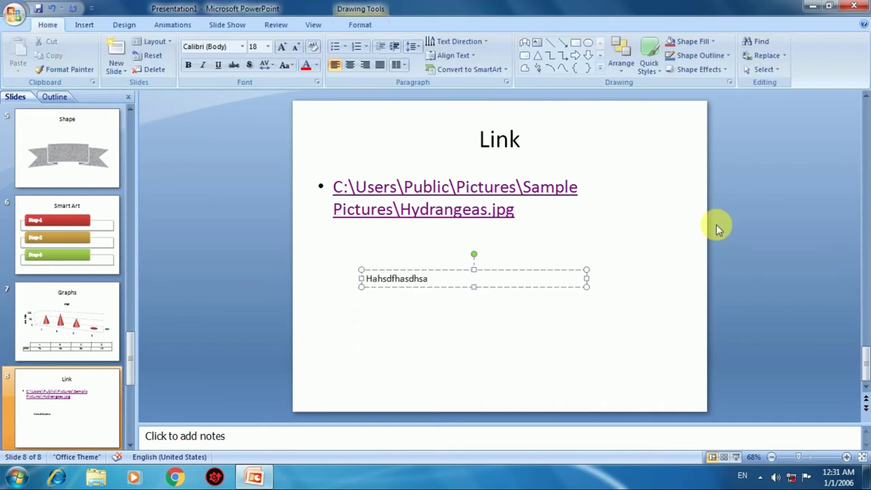
# Step: Delete the stray Hahsdfhasdhsa text box from the Link slide
pyautogui.click(531, 269)
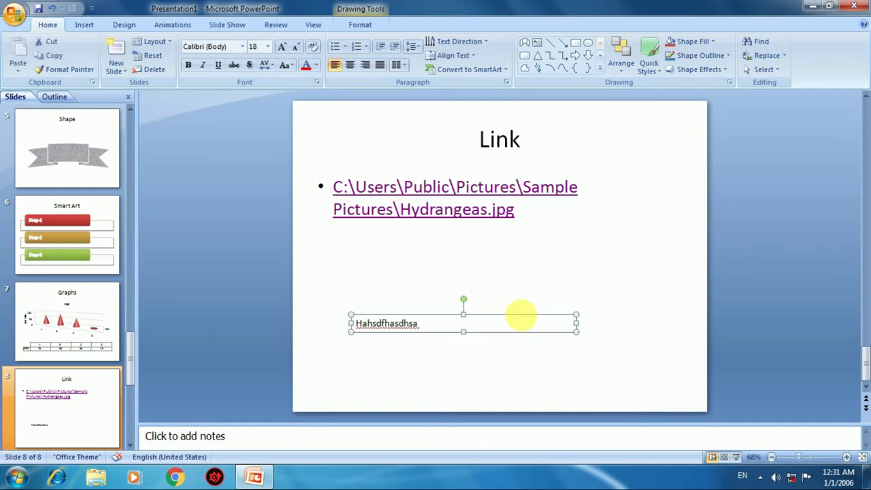
pyautogui.press('Delete')
pyautogui.click(85, 26)
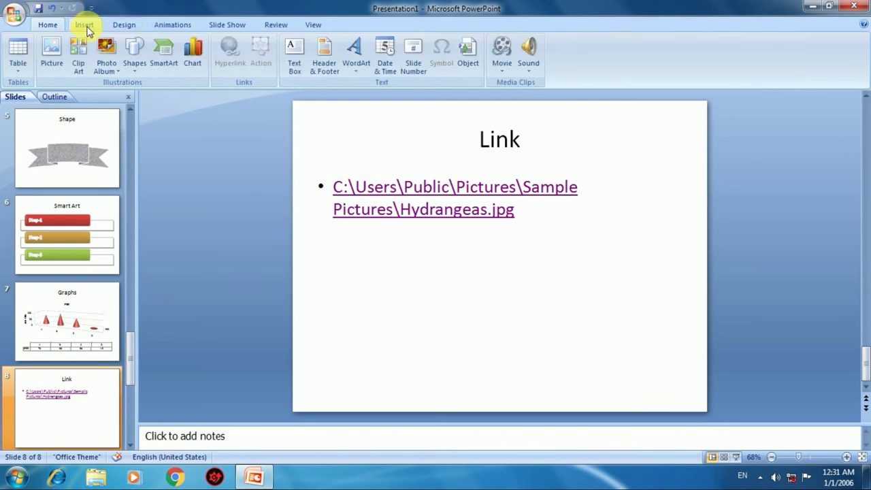
# Step: In Header and Footer, include an automatically updating date in English (United States)
pyautogui.click(323, 67)
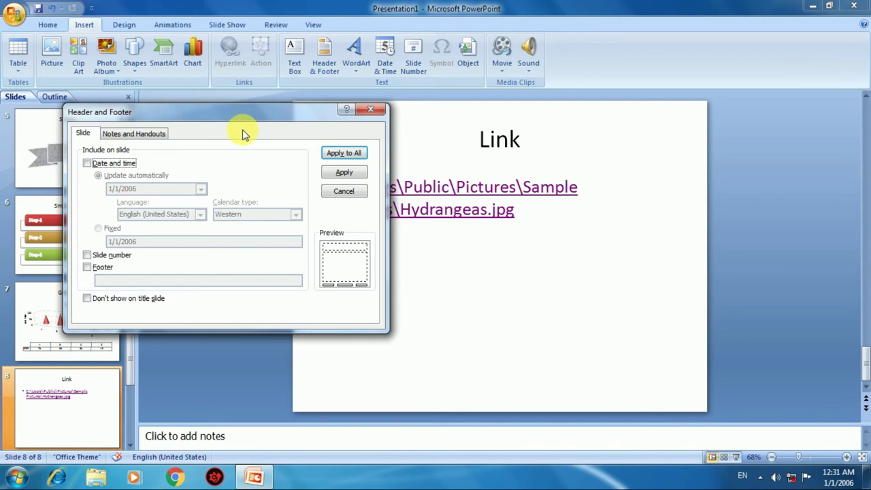
pyautogui.click(105, 165)
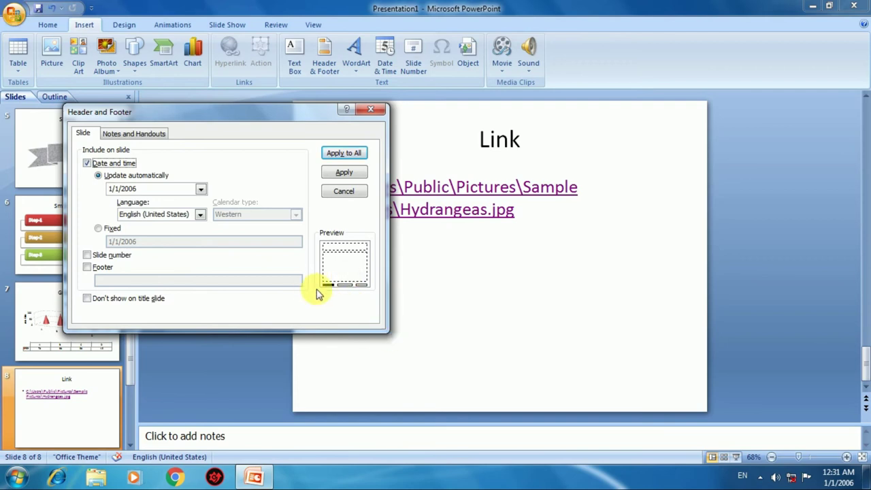
pyautogui.click(134, 190)
pyautogui.click(133, 202)
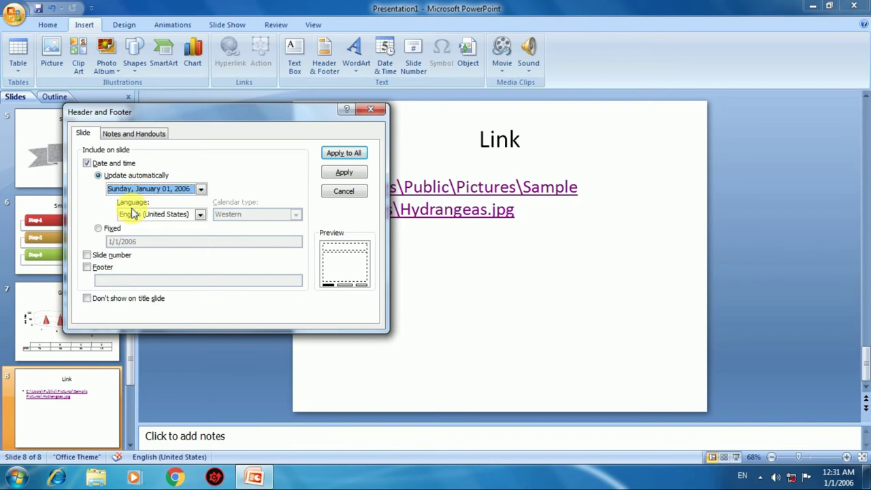
pyautogui.click(154, 215)
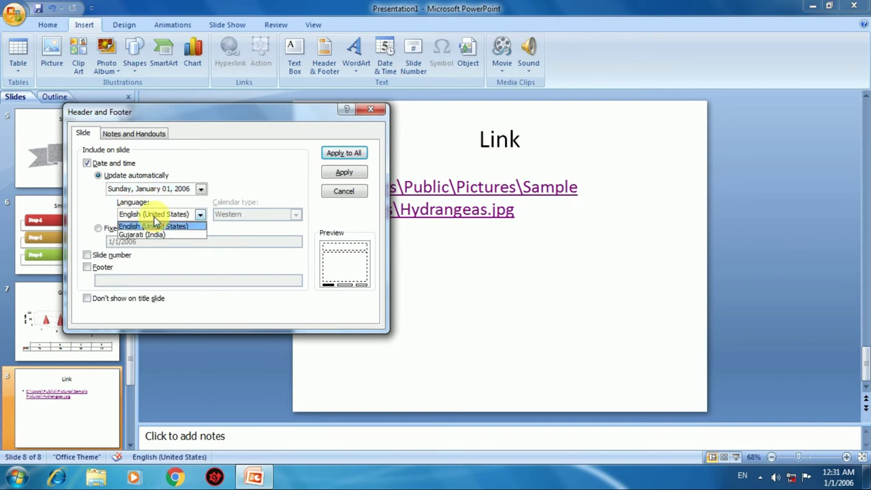
pyautogui.click(148, 234)
pyautogui.click(156, 213)
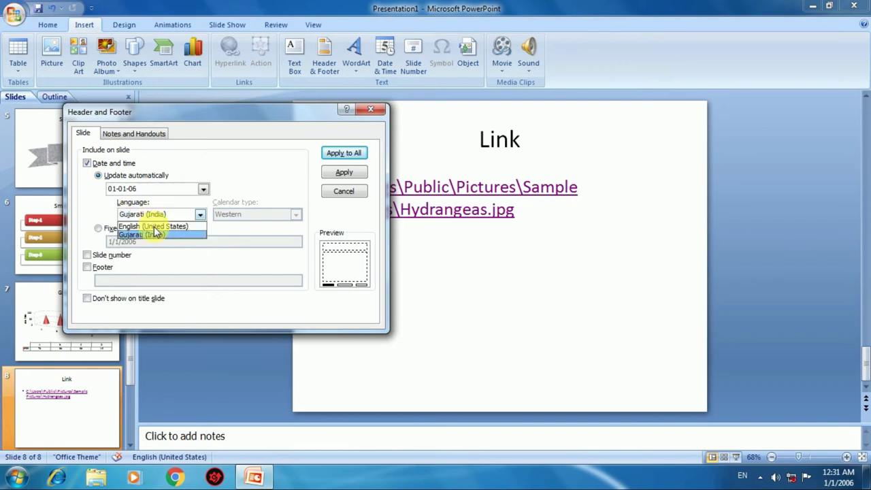
pyautogui.click(154, 227)
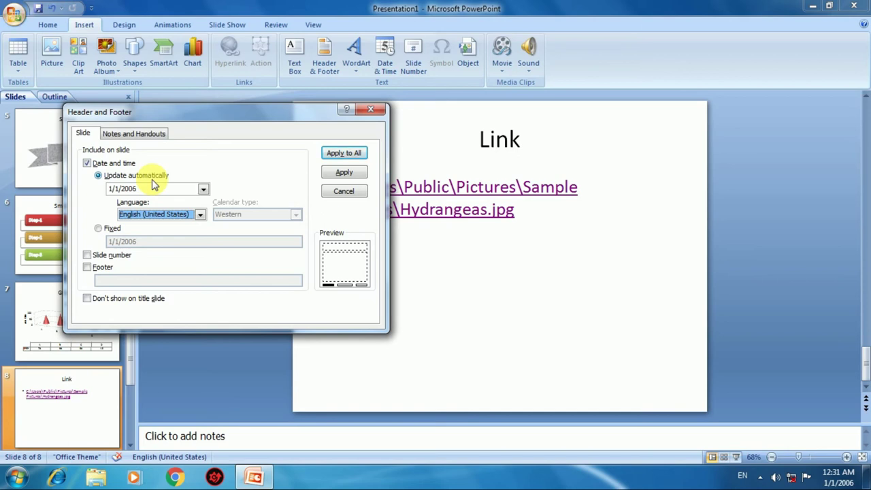
pyautogui.click(111, 229)
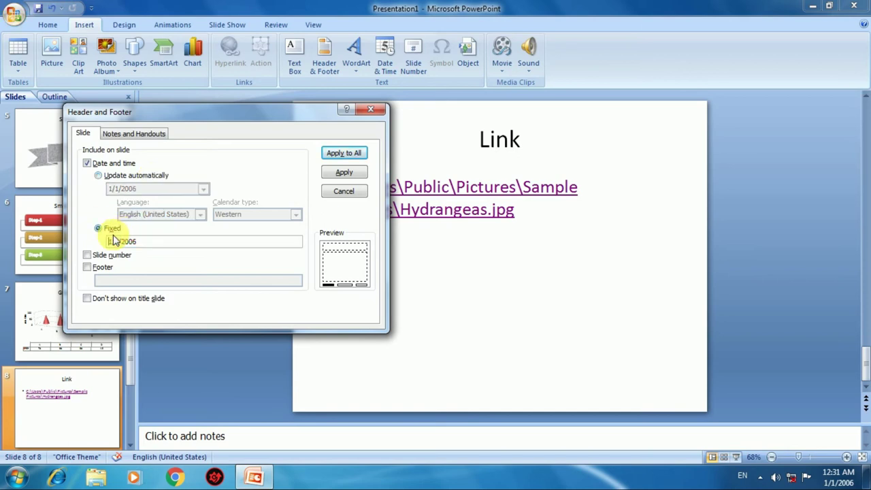
pyautogui.click(130, 176)
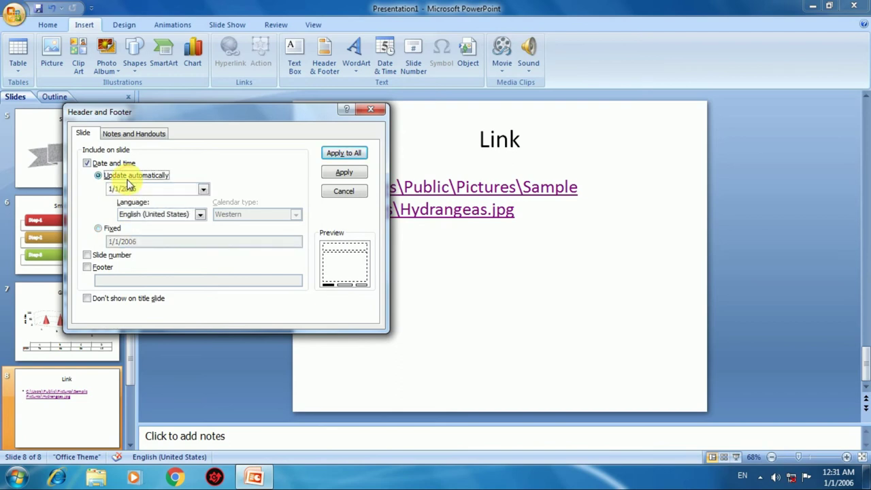
# Step: Add slide numbers and the footer text ARINFOWAY, applied to all slides
pyautogui.click(111, 257)
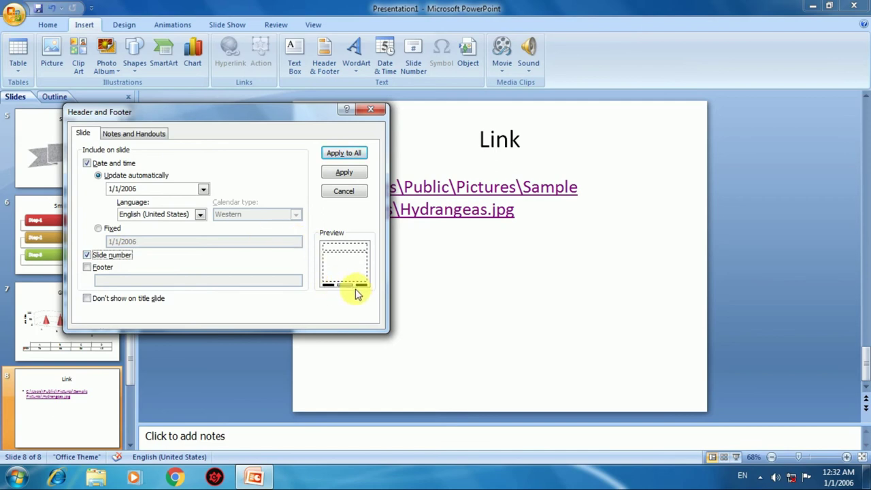
pyautogui.click(99, 267)
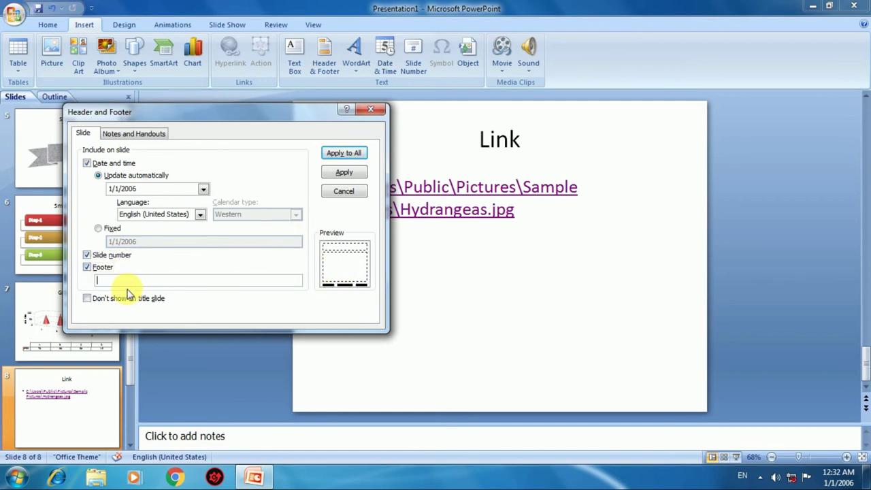
pyautogui.write('ARINFOWA')
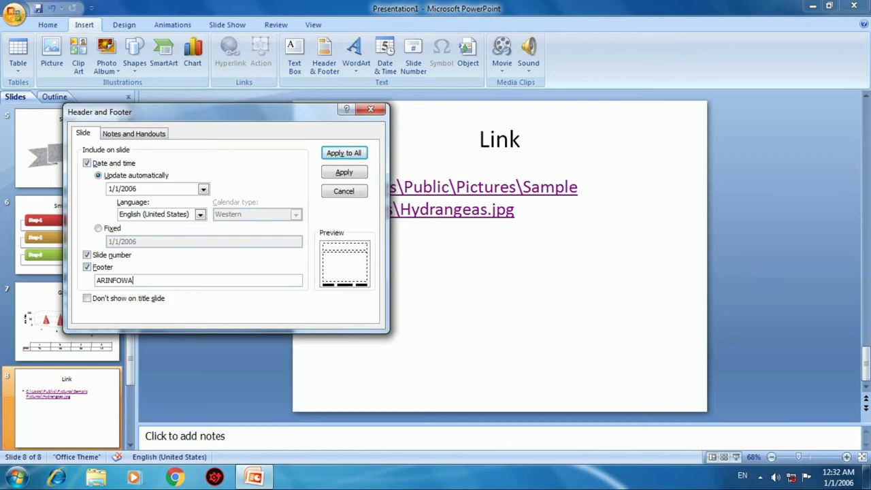
pyautogui.click(344, 153)
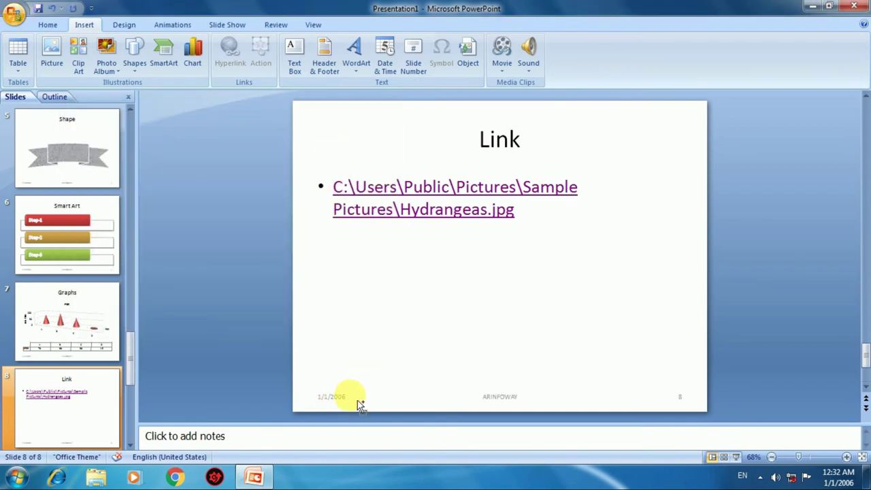
# Step: Scroll through the slides to check the new footer on each
pyautogui.keyDown('ctrl'); pyautogui.scroll(5, 360, 404); pyautogui.keyUp('ctrl')
pyautogui.scroll(-2, 409, 340)
pyautogui.scroll(-2, 401, 342)
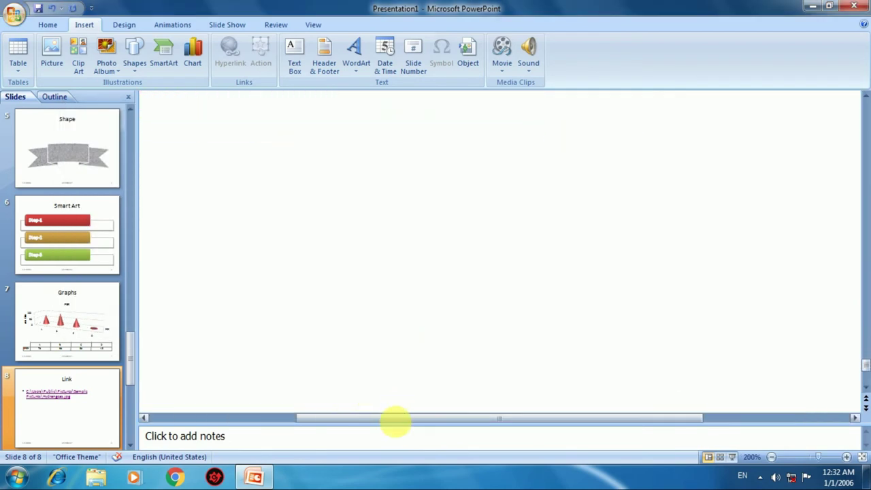
pyautogui.moveTo(395, 418)
pyautogui.mouseDown()
pyautogui.moveTo(249, 399)
pyautogui.moveTo(436, 418)
pyautogui.moveTo(572, 418)
pyautogui.mouseUp()
pyautogui.scroll(-2, 235, 394)
pyautogui.scroll(-1, 218, 384)
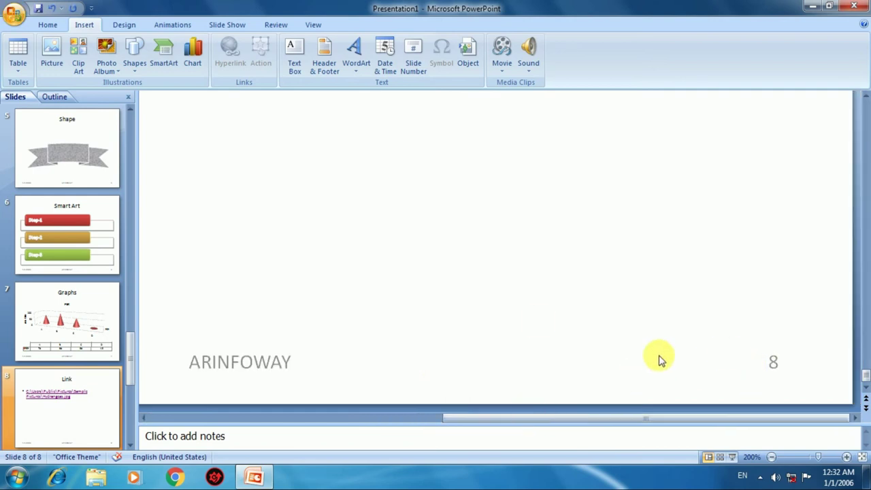
pyautogui.keyDown('ctrl'); pyautogui.scroll(-5, 457, 296); pyautogui.keyUp('ctrl')
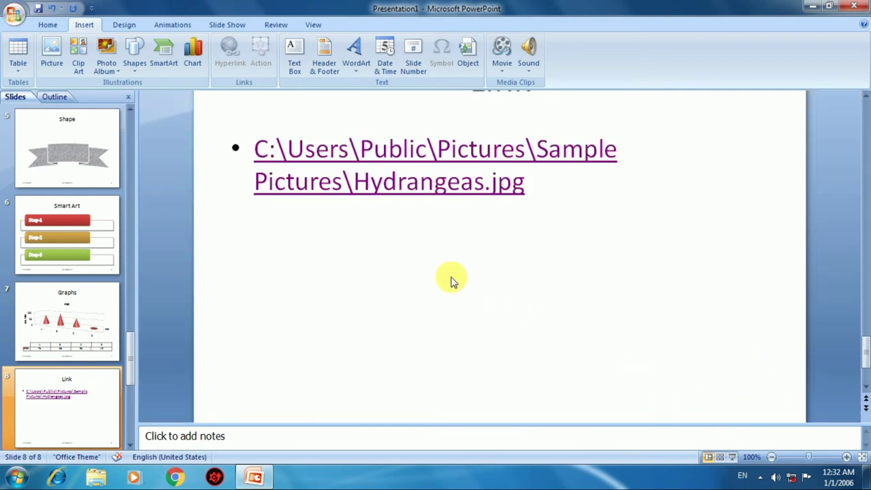
pyautogui.keyDown('ctrl'); pyautogui.scroll(-5, 451, 282); pyautogui.keyUp('ctrl')
pyautogui.keyDown('ctrl'); pyautogui.scroll(5, 439, 292); pyautogui.keyUp('ctrl')
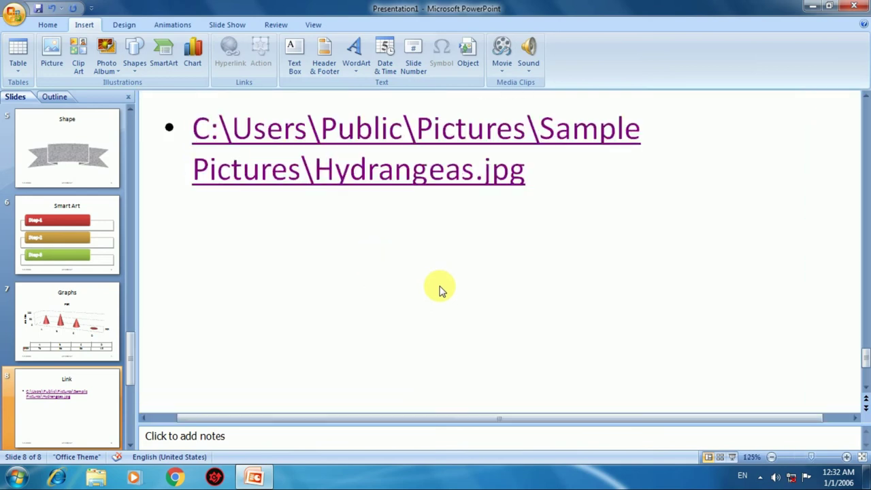
pyautogui.keyDown('ctrl'); pyautogui.scroll(-2, 437, 293); pyautogui.keyUp('ctrl')
pyautogui.keyDown('ctrl'); pyautogui.scroll(-2, 435, 294); pyautogui.keyUp('ctrl')
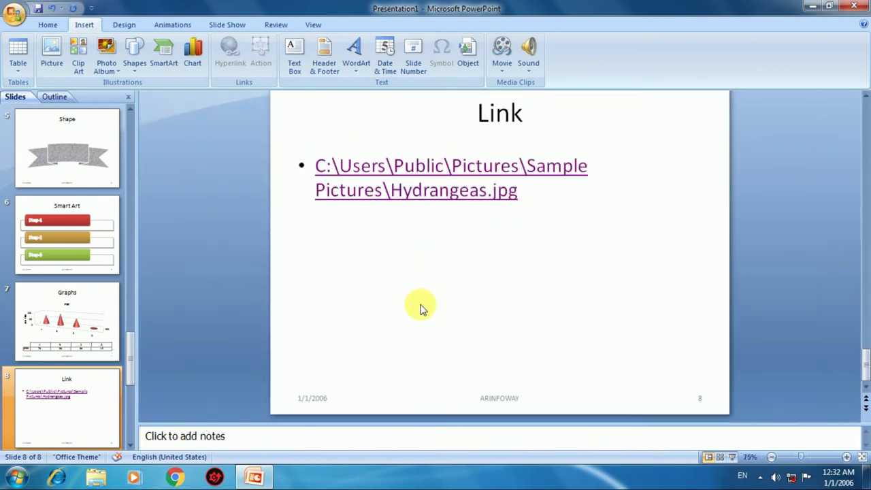
# Step: Add ARINFOWAY WordArt below the hyperlink in the purple style, widened to 5.46 inches
pyautogui.click(361, 72)
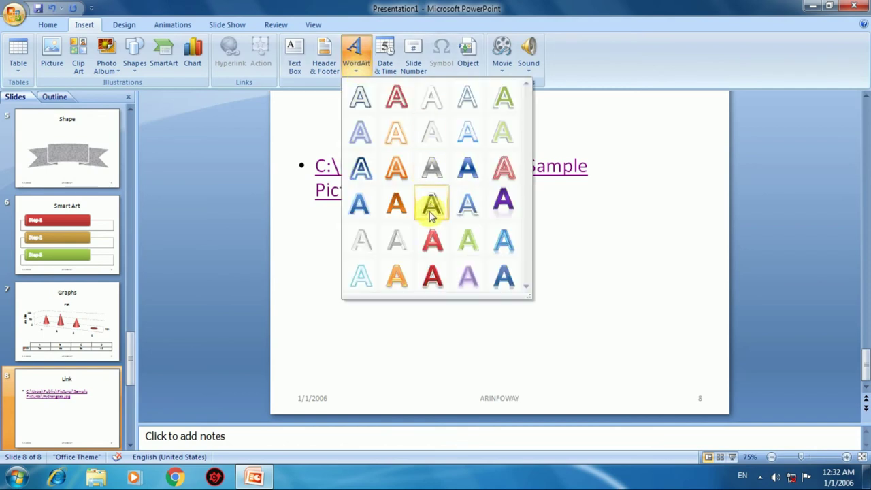
pyautogui.click(431, 206)
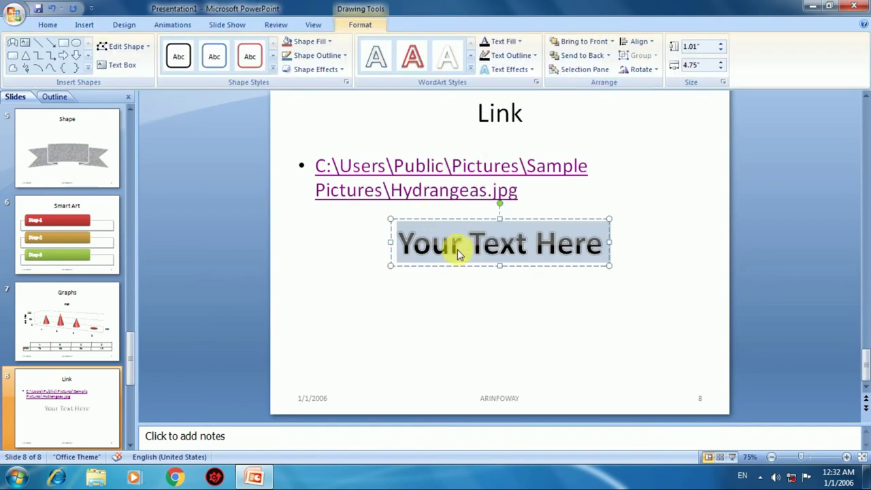
pyautogui.write('ARINFOWAY')
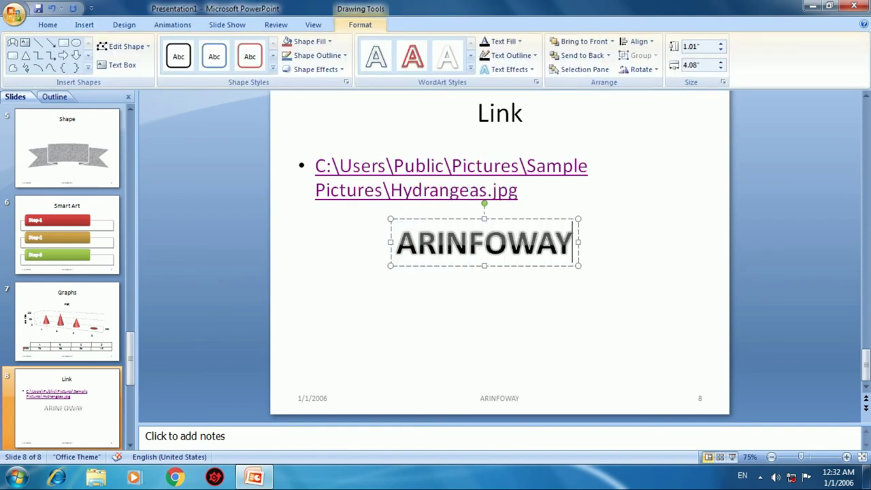
pyautogui.click(471, 71)
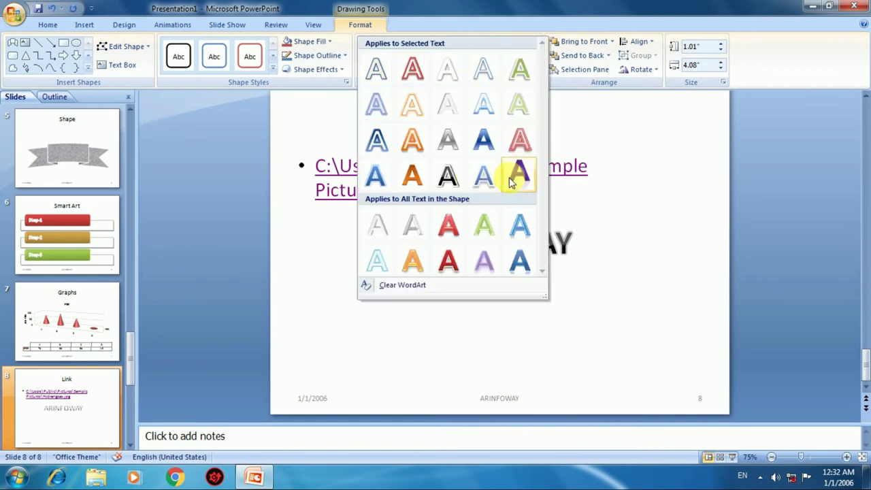
pyautogui.click(514, 178)
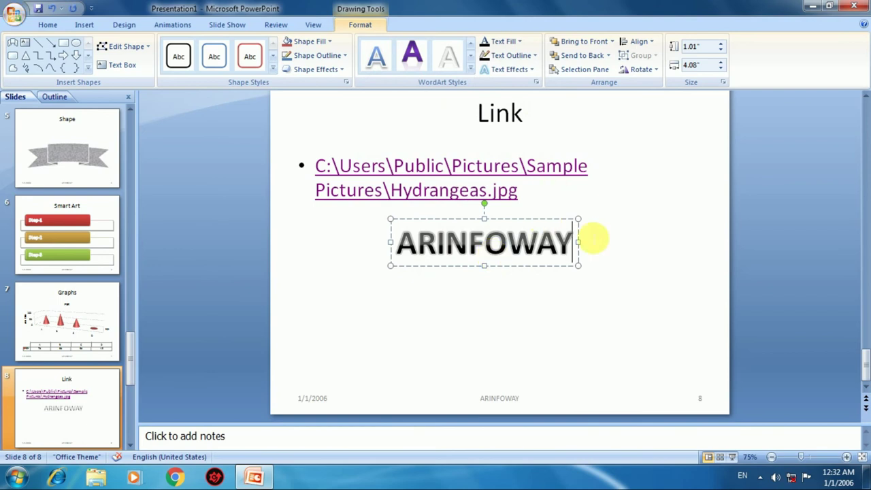
pyautogui.moveTo(578, 265); pyautogui.dragTo(640, 318)
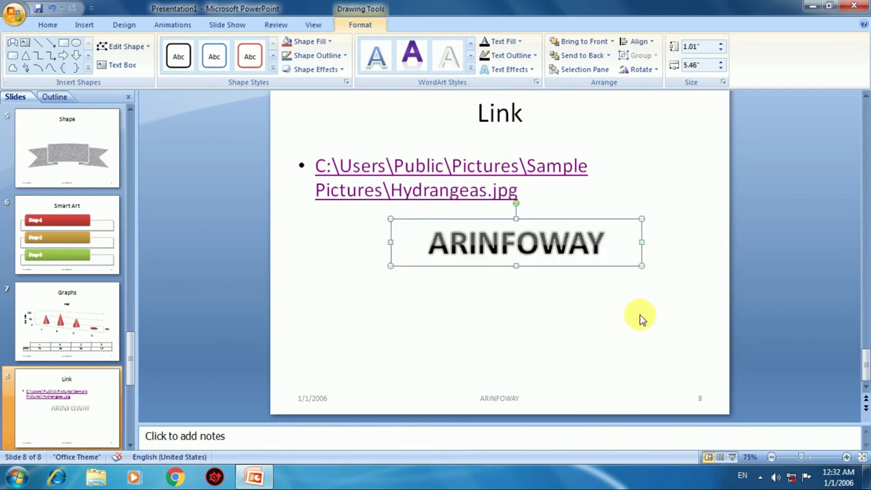
pyautogui.click(80, 25)
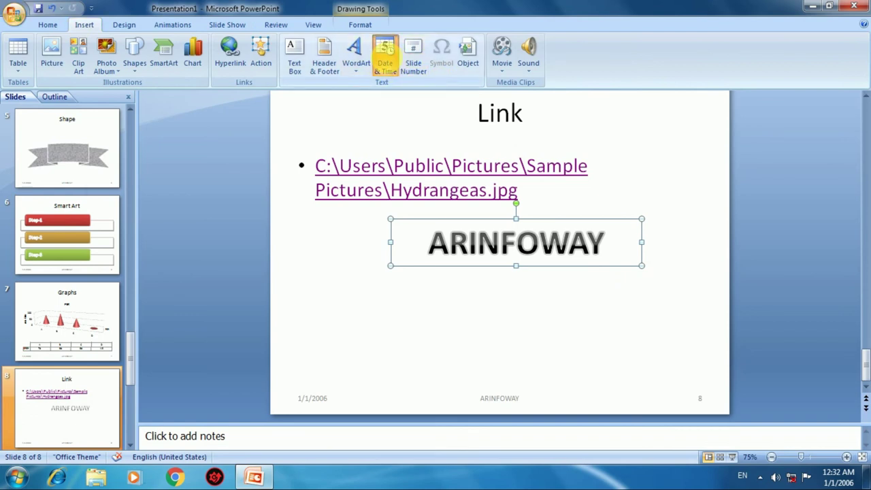
pyautogui.click(385, 54)
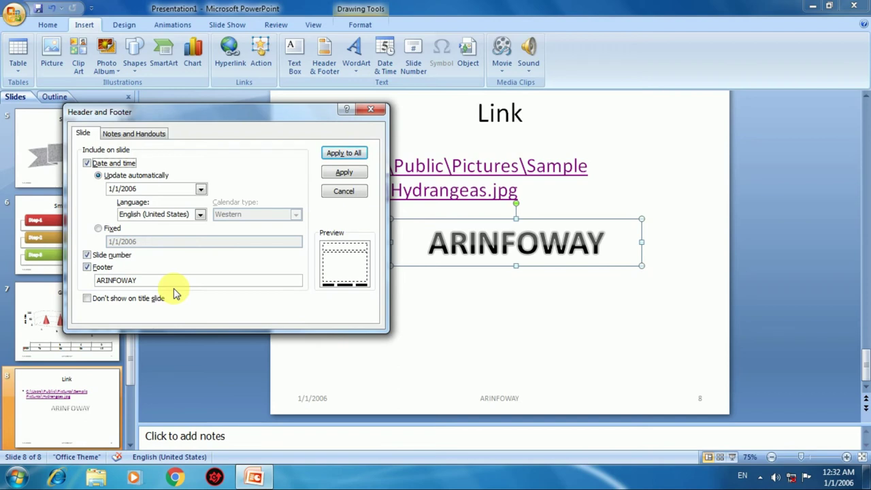
pyautogui.click(143, 132)
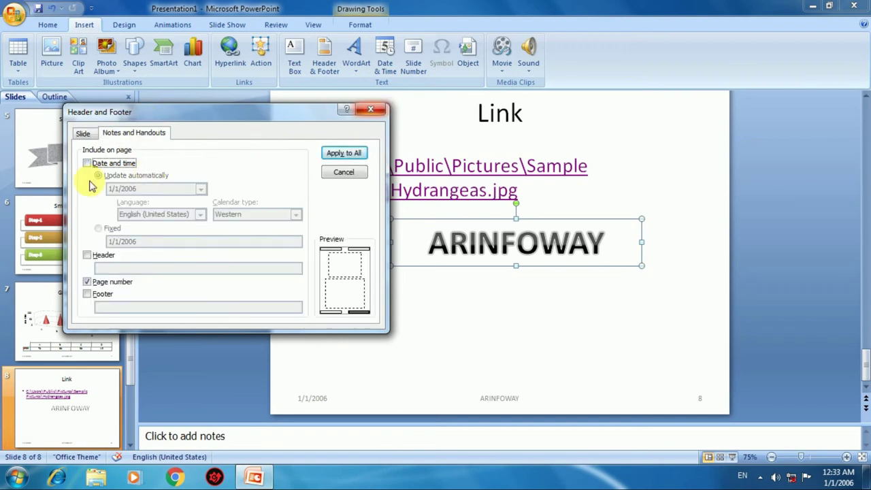
pyautogui.press('Escape')
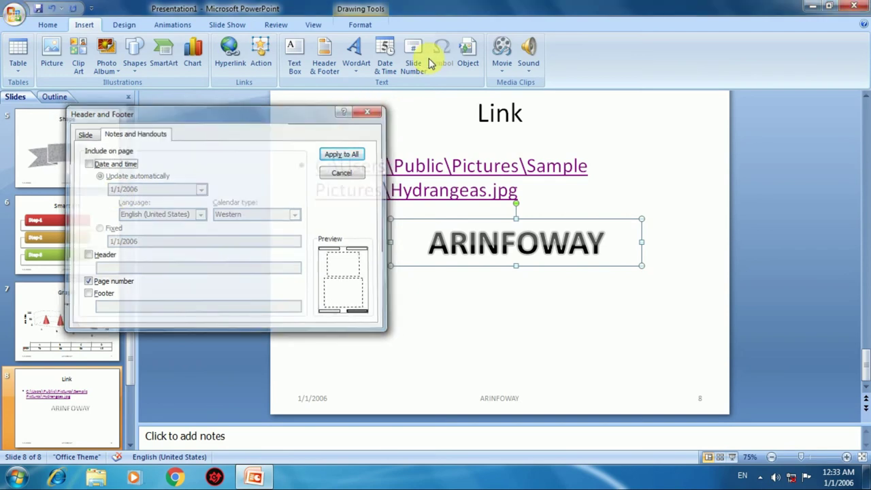
pyautogui.click(427, 62)
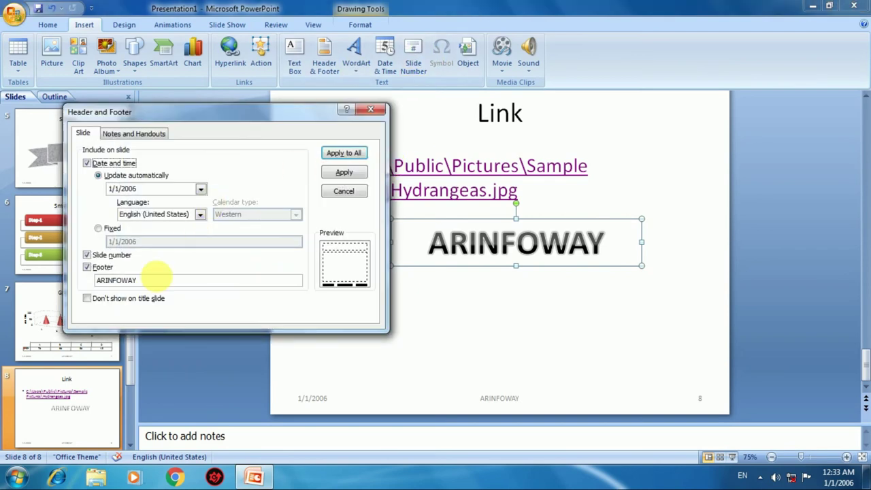
pyautogui.click(114, 255)
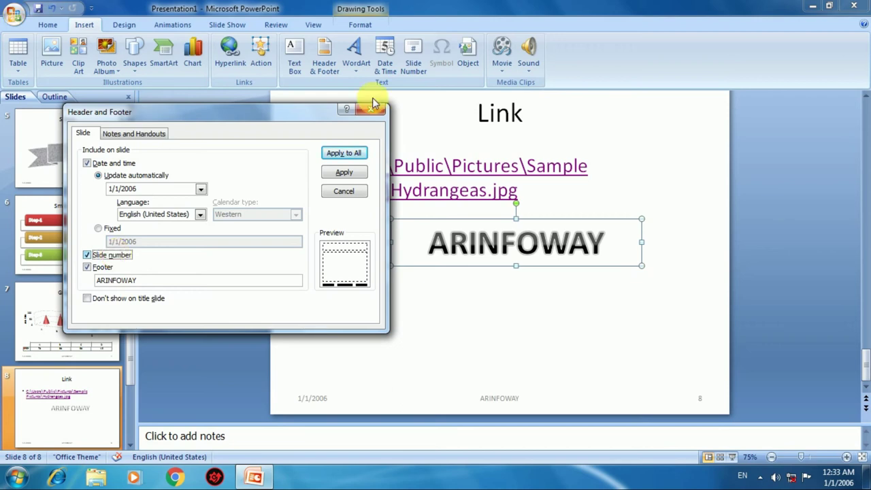
pyautogui.click(126, 165)
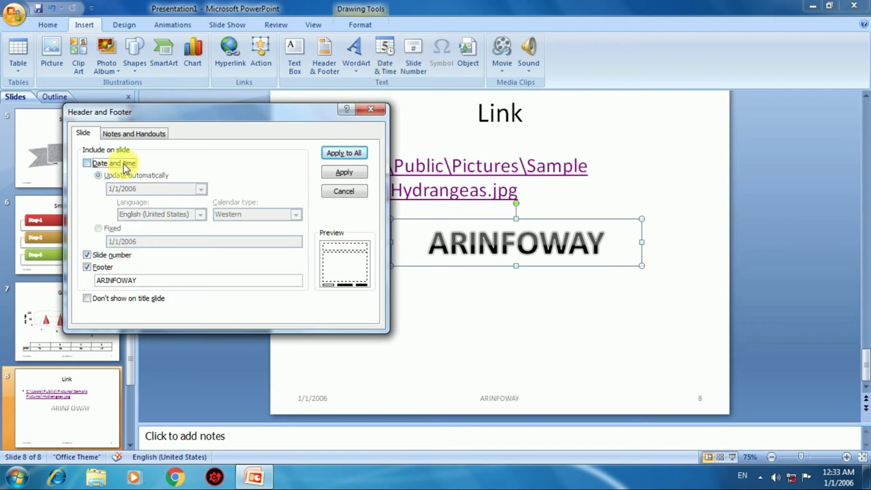
pyautogui.click(119, 169)
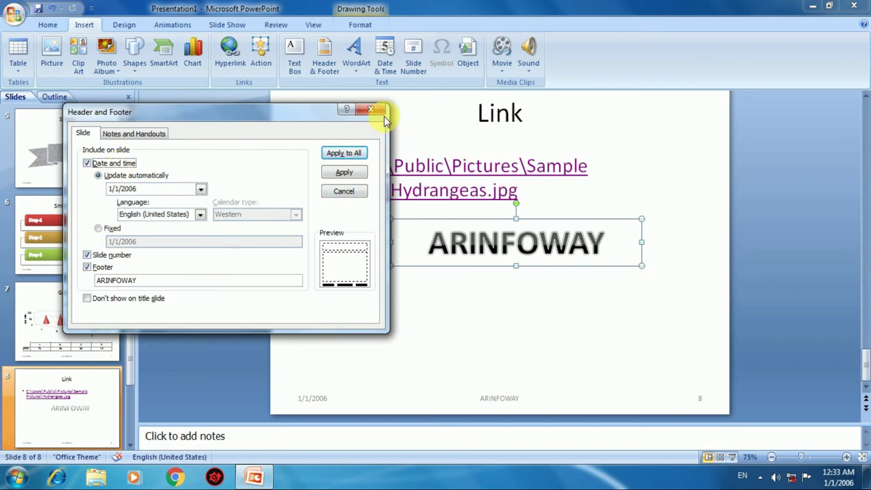
pyautogui.click(379, 112)
# Step: Start an empty bullet under the hyperlink and delete the ARINFOWAY WordArt
pyautogui.click(540, 198)
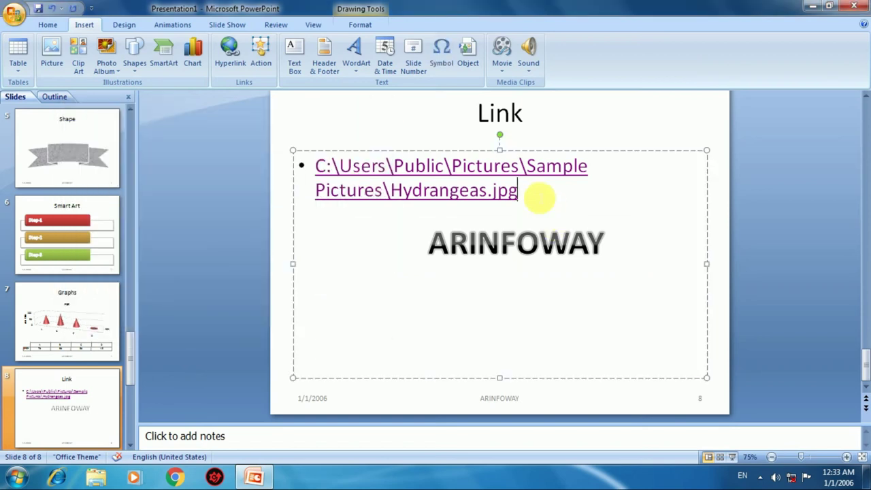
pyautogui.press('Return')
pyautogui.click(510, 252)
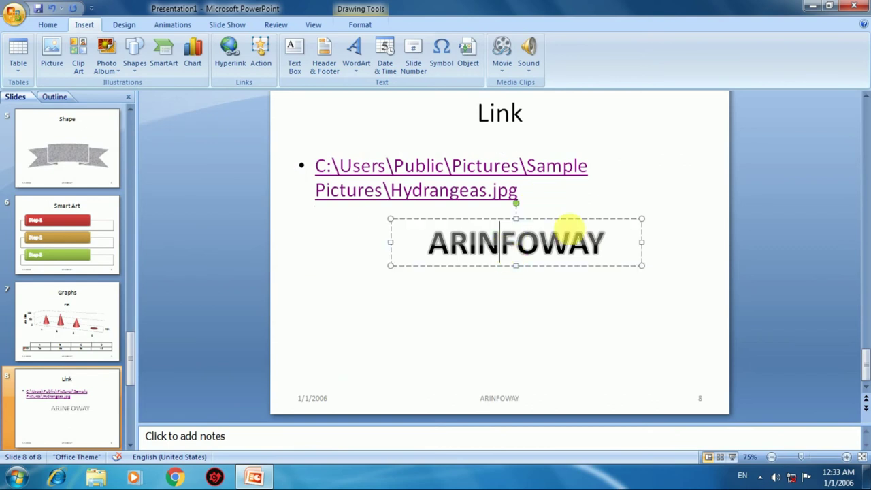
pyautogui.moveTo(574, 218); pyautogui.dragTo(543, 283)
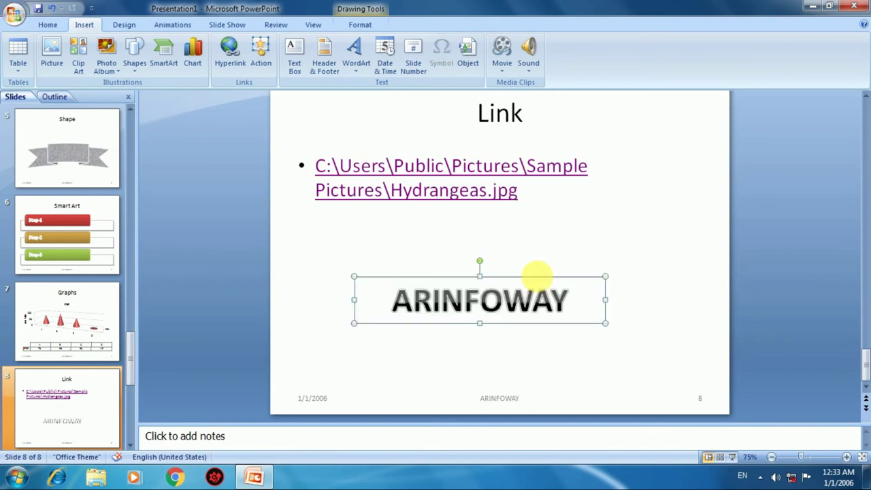
pyautogui.press('Delete')
pyautogui.click(544, 201)
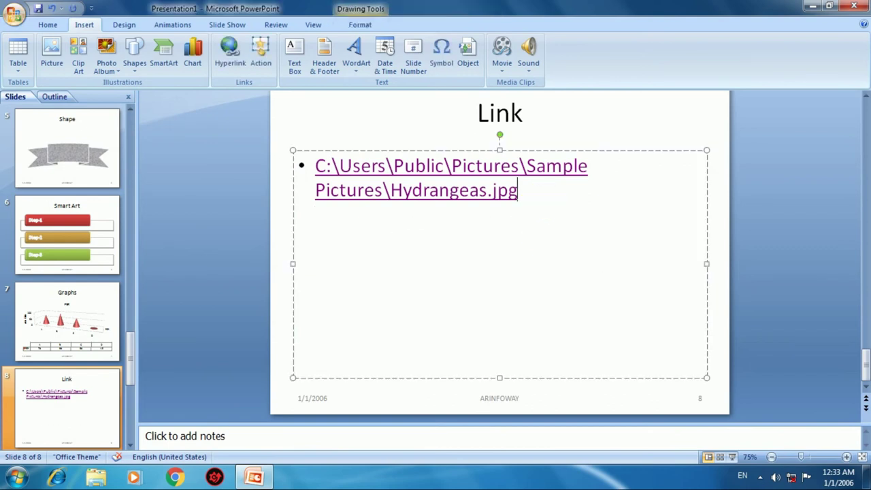
# Step: Insert the Wingdings telephone symbol on the new bullet and select it
pyautogui.click(443, 74)
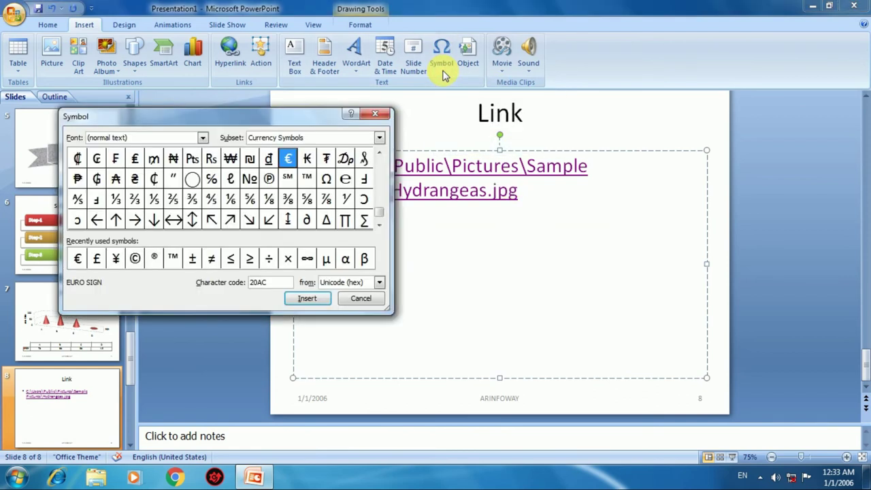
pyautogui.click(202, 138)
pyautogui.scroll(-4, 177, 177)
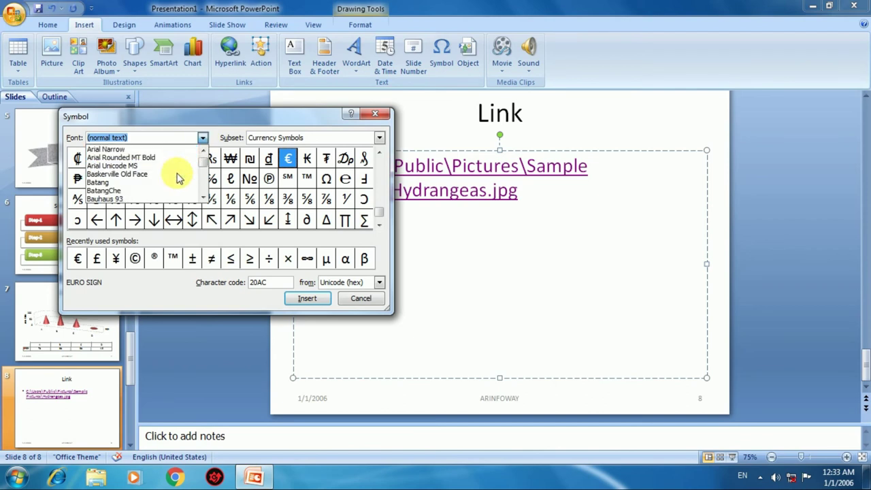
pyautogui.scroll(-8, 184, 190)
pyautogui.scroll(-20, 188, 197)
pyautogui.scroll(-8, 181, 188)
pyautogui.scroll(-5, 175, 195)
pyautogui.scroll(-3, 184, 187)
pyautogui.scroll(-5, 204, 187)
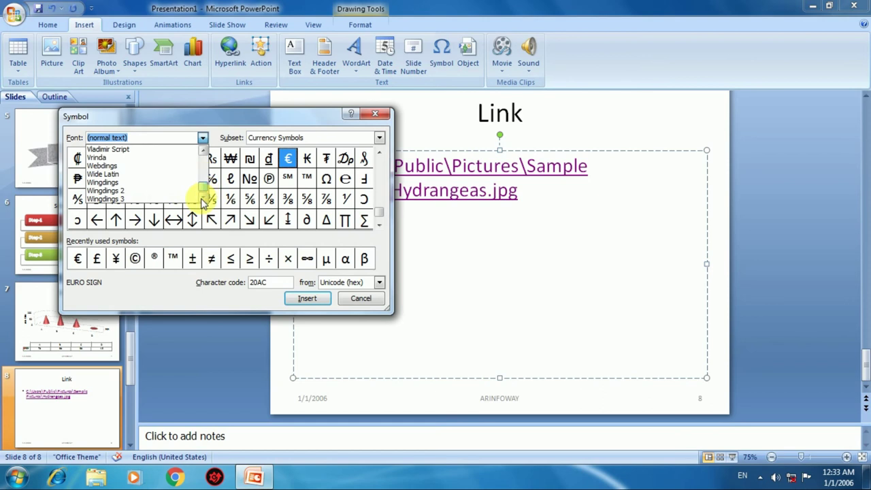
pyautogui.click(165, 183)
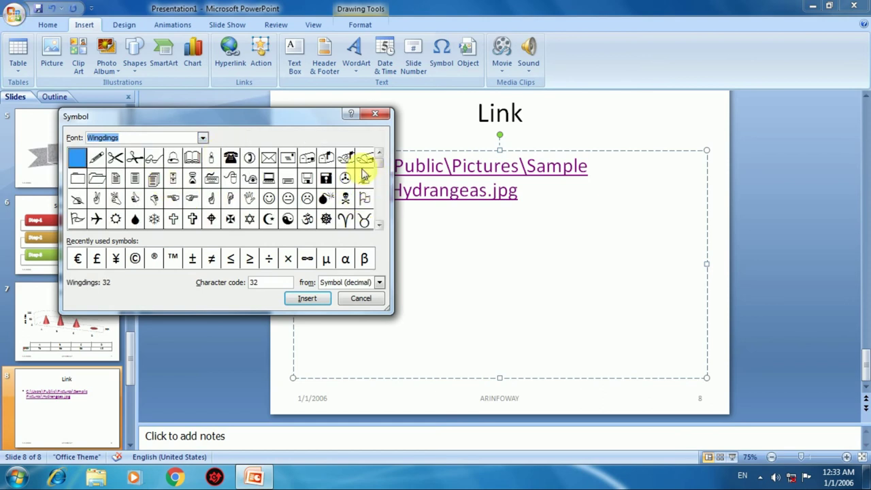
pyautogui.click(231, 158)
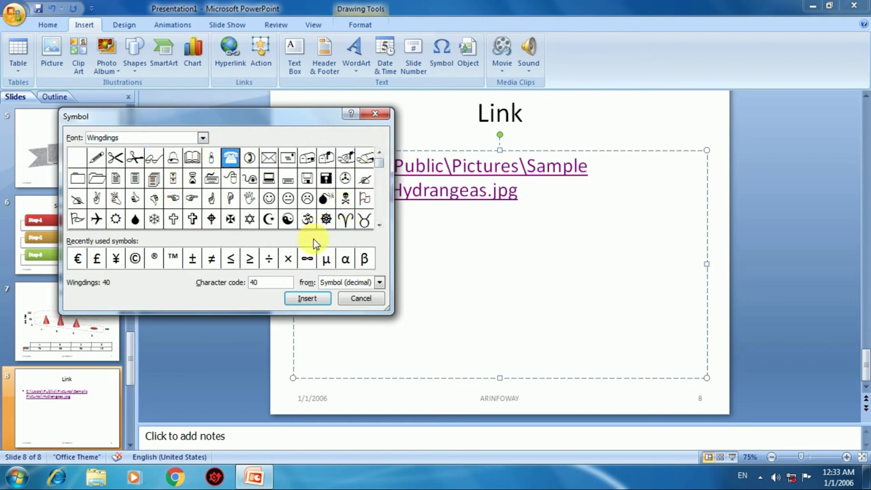
pyautogui.click(314, 298)
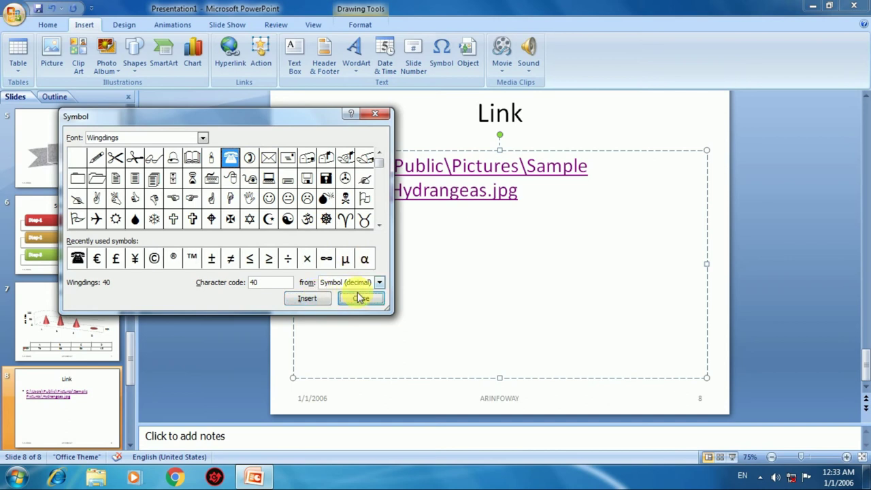
pyautogui.click(356, 296)
pyautogui.doubleClick(309, 219)
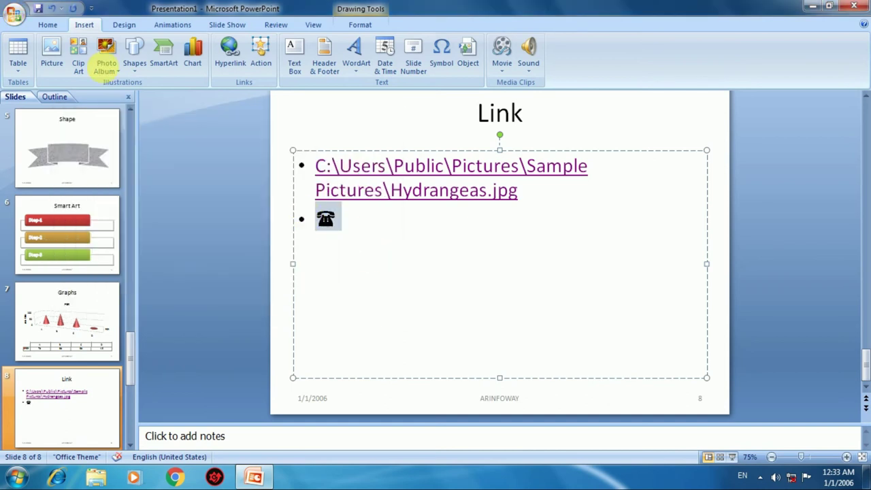
# Step: Enlarge the telephone symbol to 96 pt and colour it light green
pyautogui.click(48, 24)
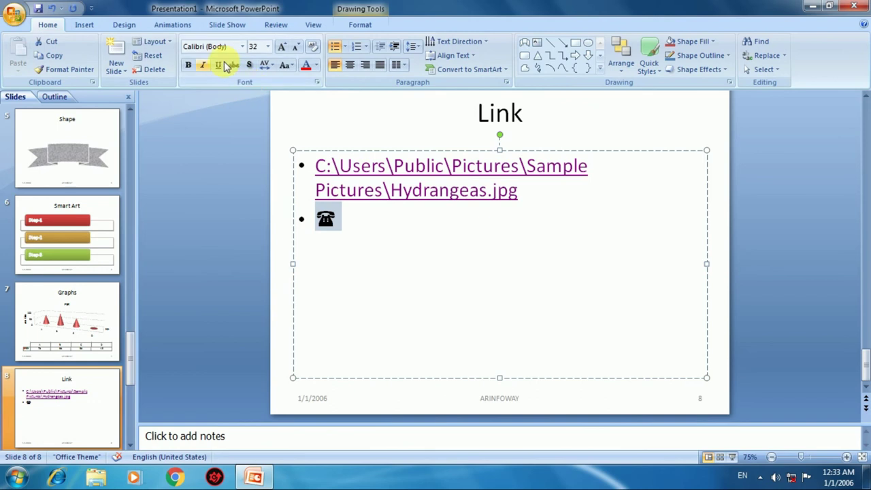
pyautogui.click(283, 51)
pyautogui.click(282, 51)
pyautogui.click(283, 51)
pyautogui.click(282, 52)
pyautogui.click(282, 51)
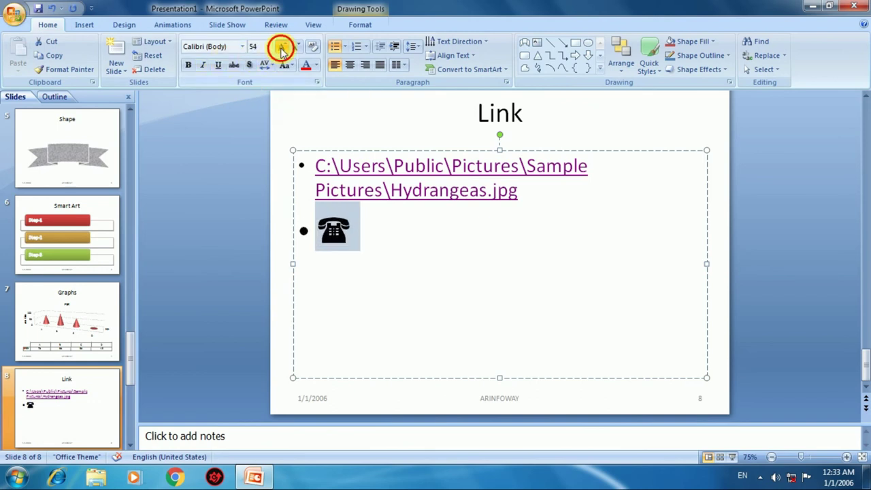
pyautogui.click(282, 52)
pyautogui.click(282, 51)
pyautogui.click(283, 51)
pyautogui.click(282, 51)
pyautogui.click(283, 51)
pyautogui.click(283, 51)
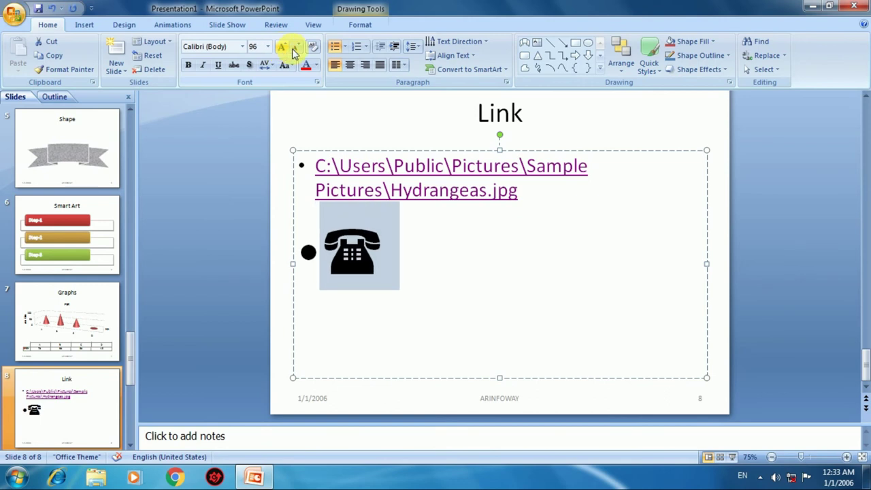
pyautogui.click(308, 65)
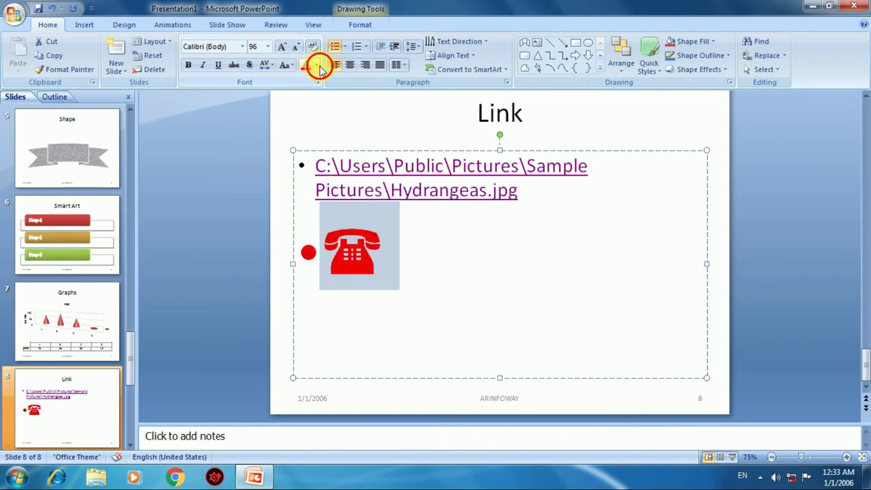
pyautogui.click(317, 65)
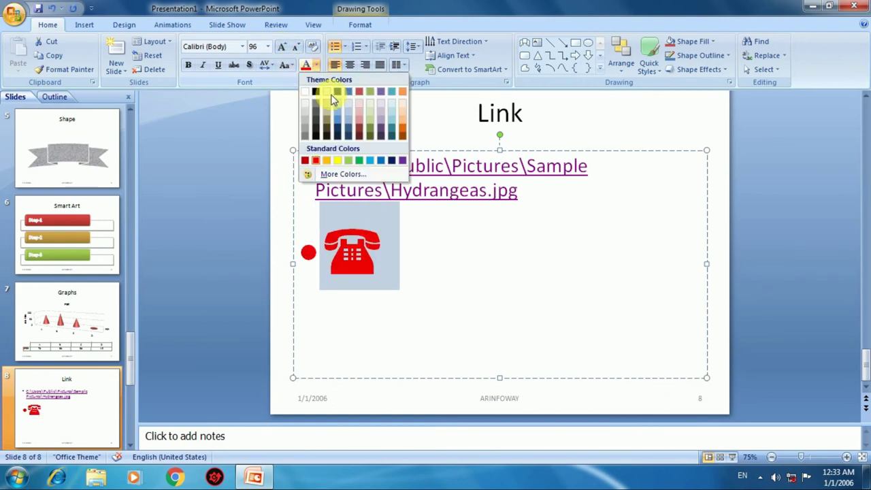
pyautogui.click(349, 161)
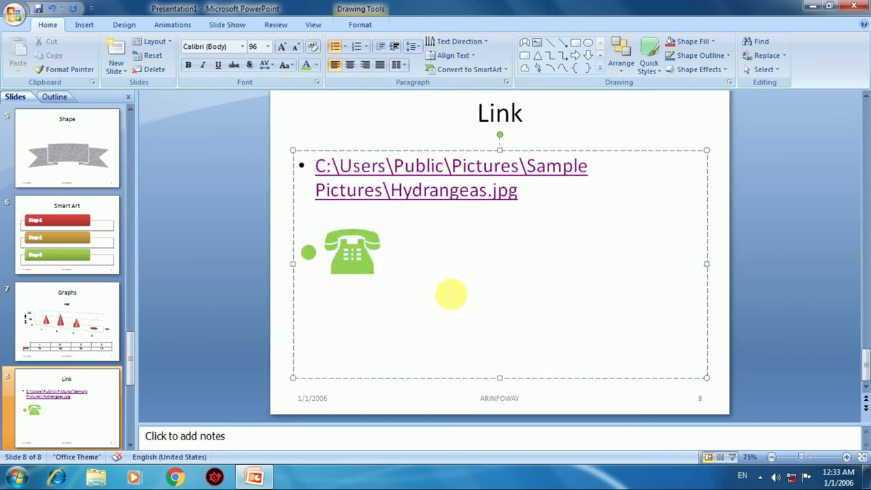
pyautogui.click(451, 294)
pyautogui.click(75, 26)
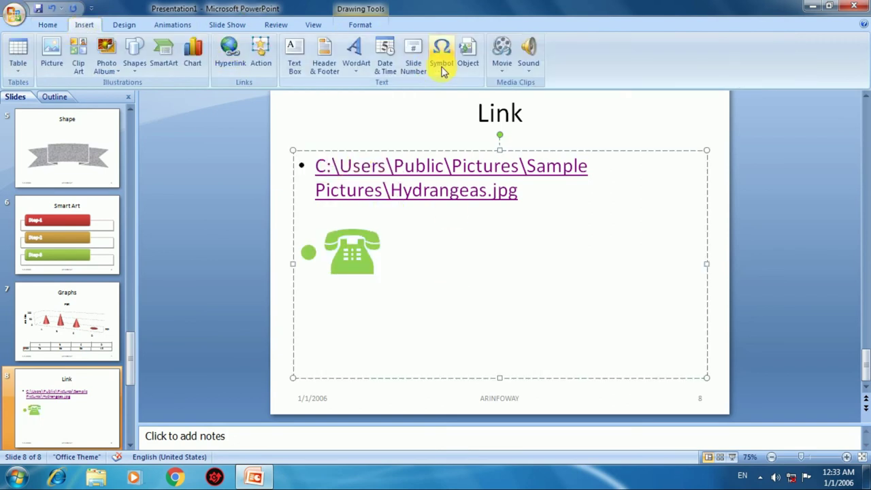
# Step: Embed a new blank Bitmap Image object on the Link slide
pyautogui.click(463, 62)
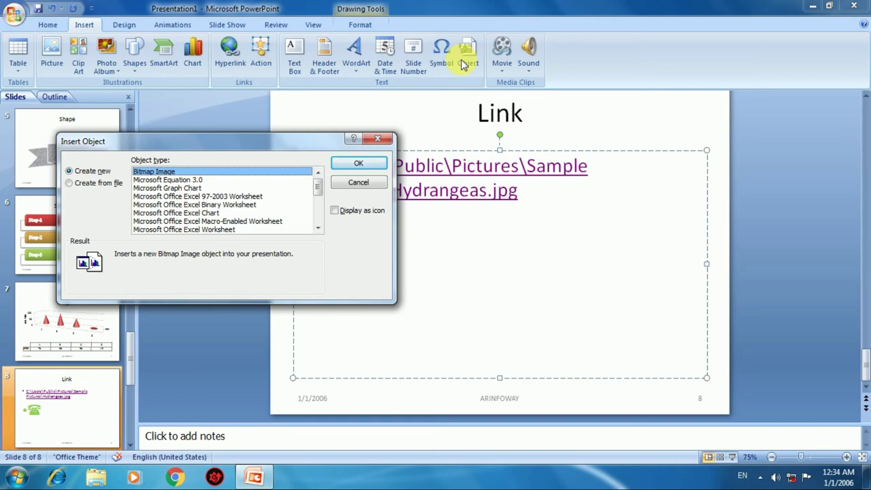
pyautogui.scroll(-2, 185, 216)
pyautogui.scroll(2, 173, 173)
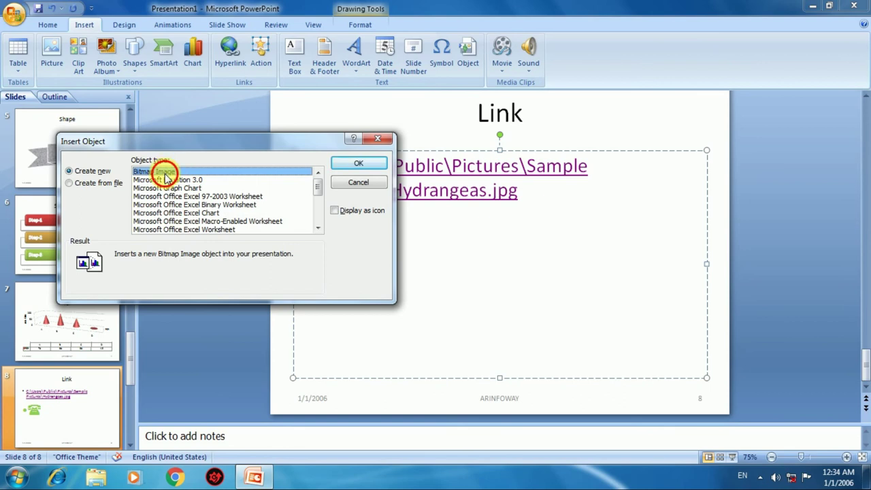
pyautogui.click(359, 180)
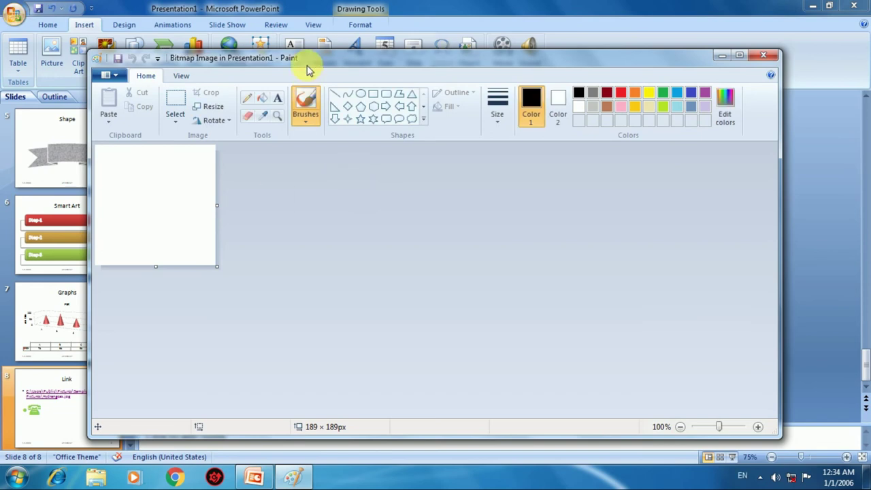
# Step: Draw a black star outline in Paint and place it beside the telephone symbol
pyautogui.moveTo(307, 71); pyautogui.dragTo(339, 203)
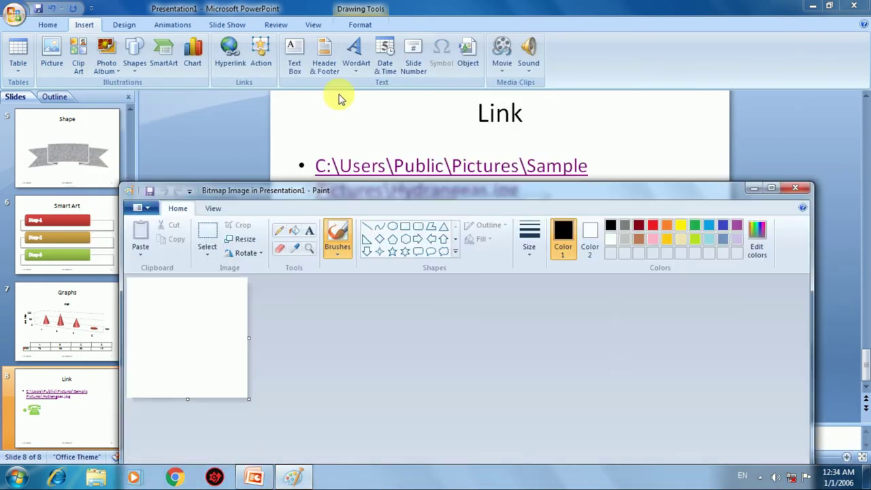
pyautogui.moveTo(340, 98); pyautogui.dragTo(344, 85)
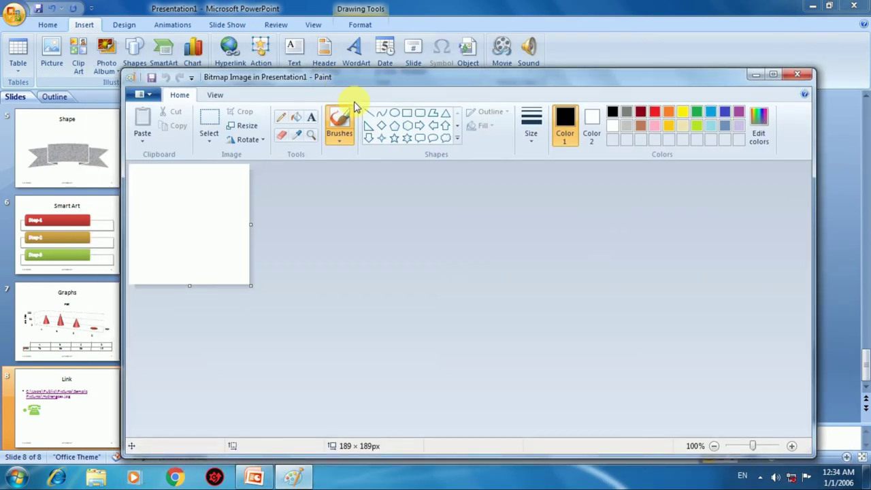
pyautogui.click(393, 136)
pyautogui.moveTo(148, 180); pyautogui.dragTo(230, 270)
pyautogui.click(803, 75)
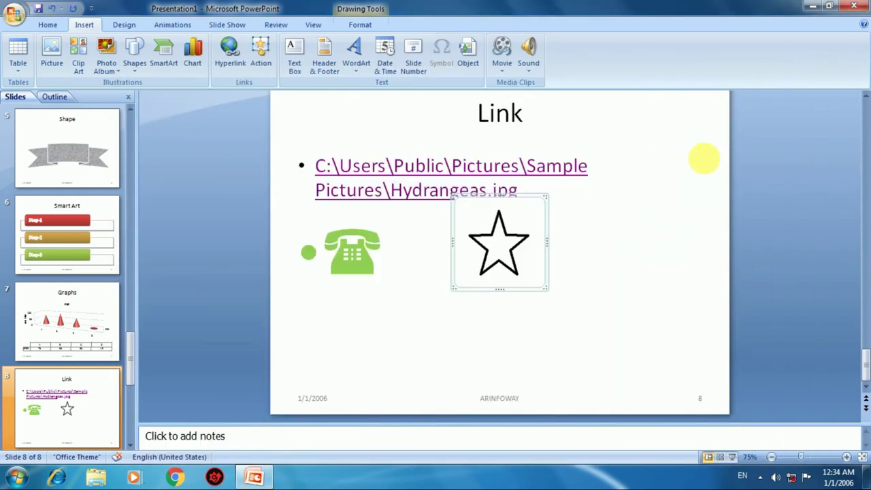
pyautogui.moveTo(508, 203); pyautogui.dragTo(499, 234)
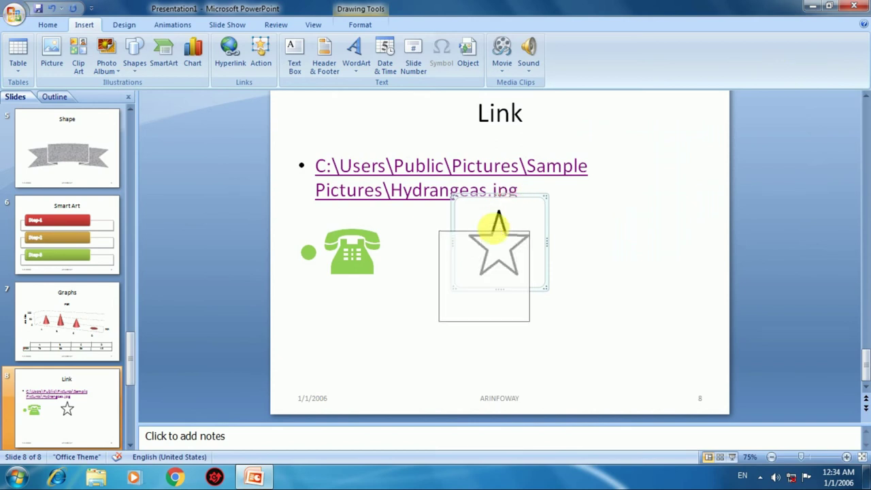
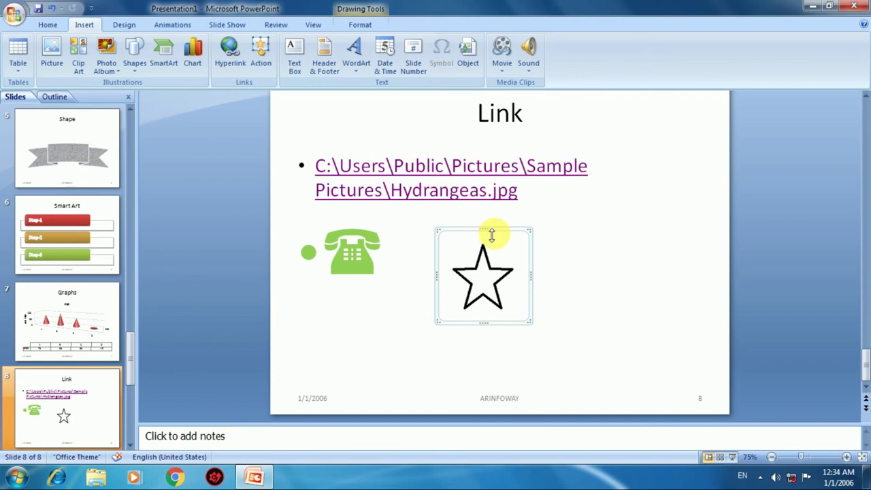
# Step: Add a new slide after the Link slide, title it 'Movie', and select its empty content area
pyautogui.rightClick(66, 400)
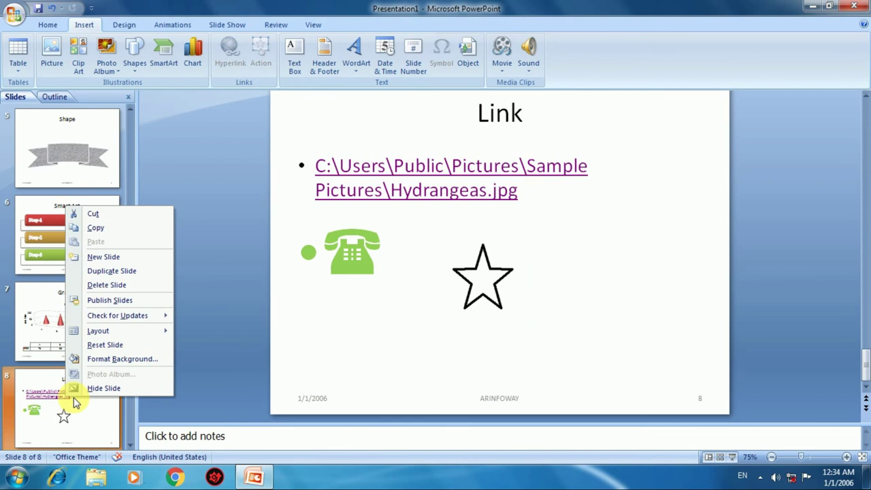
pyautogui.click(102, 256)
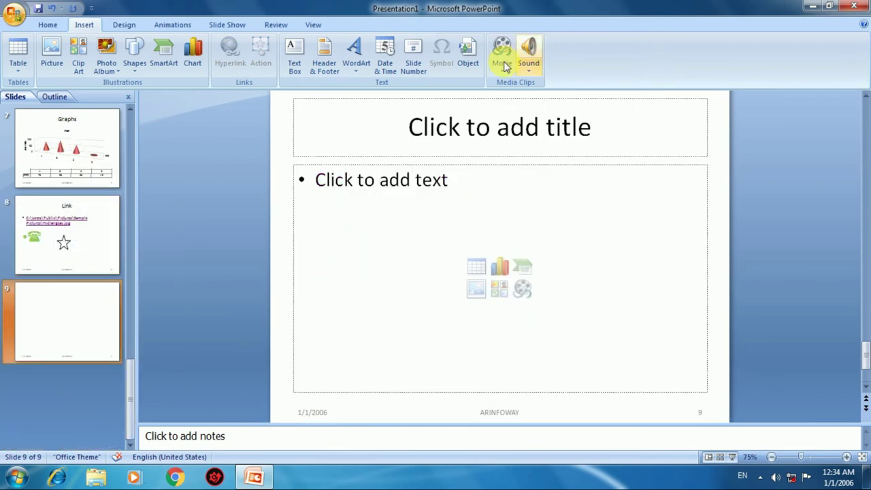
pyautogui.click(502, 58)
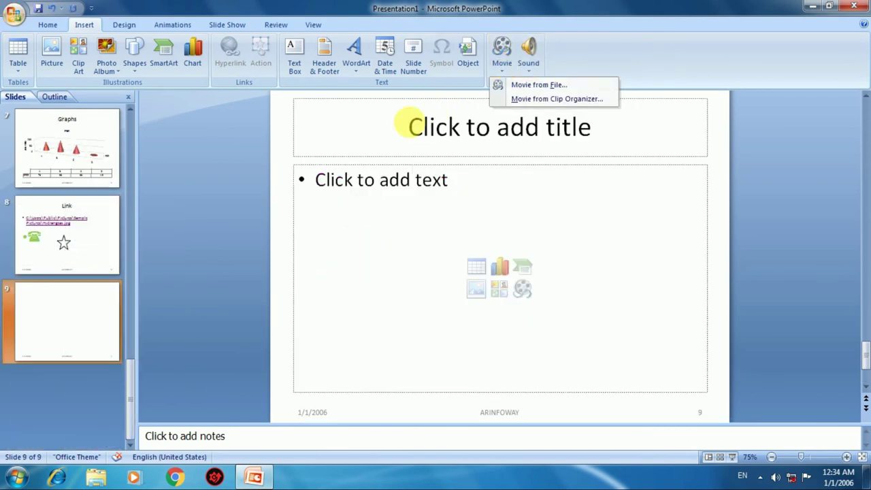
pyautogui.click(413, 124)
pyautogui.click(426, 132)
pyautogui.write('M')
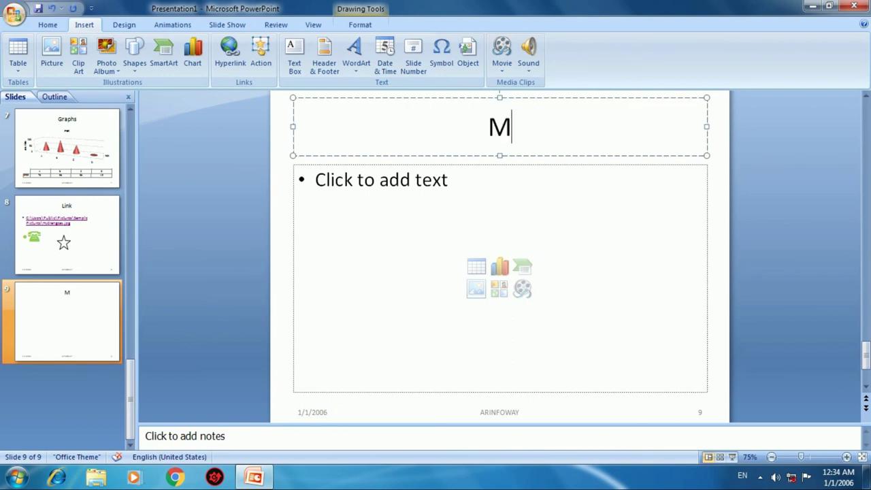
pyautogui.press('BackSpace')
pyautogui.write('Movie')
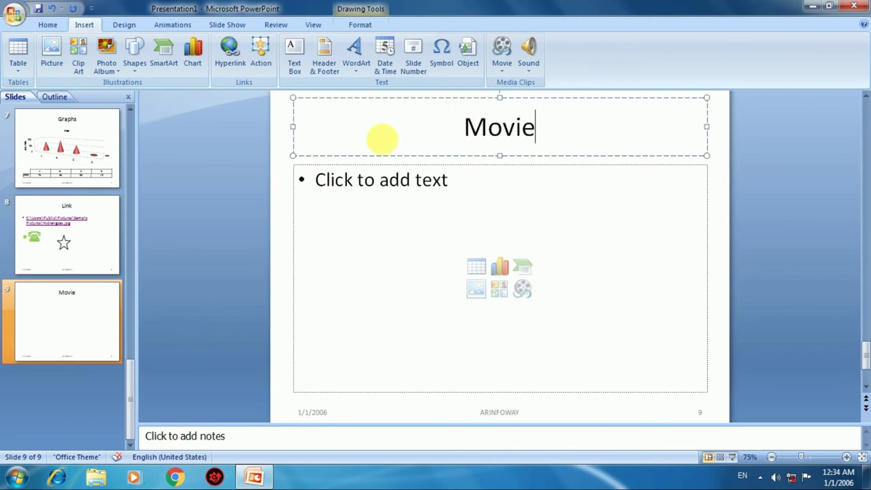
pyautogui.click(330, 228)
pyautogui.click(505, 73)
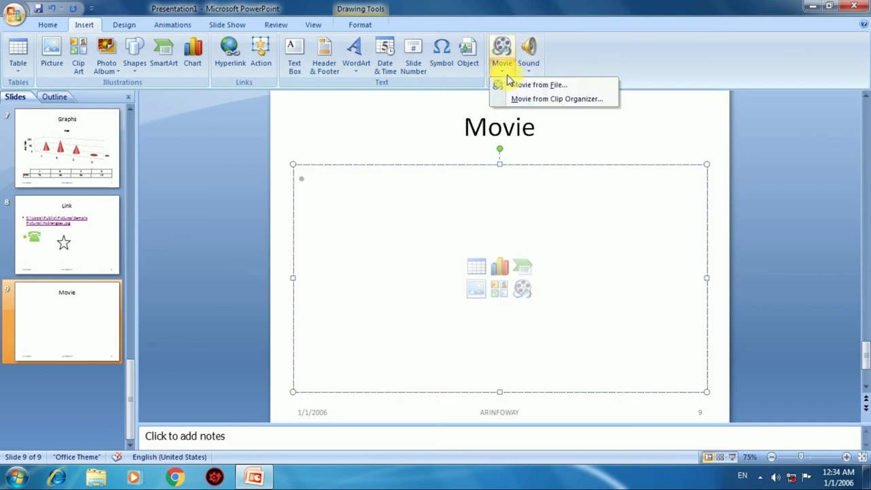
# Step: Insert the Wildlife video from Sample Videos, set to start automatically
pyautogui.click(523, 85)
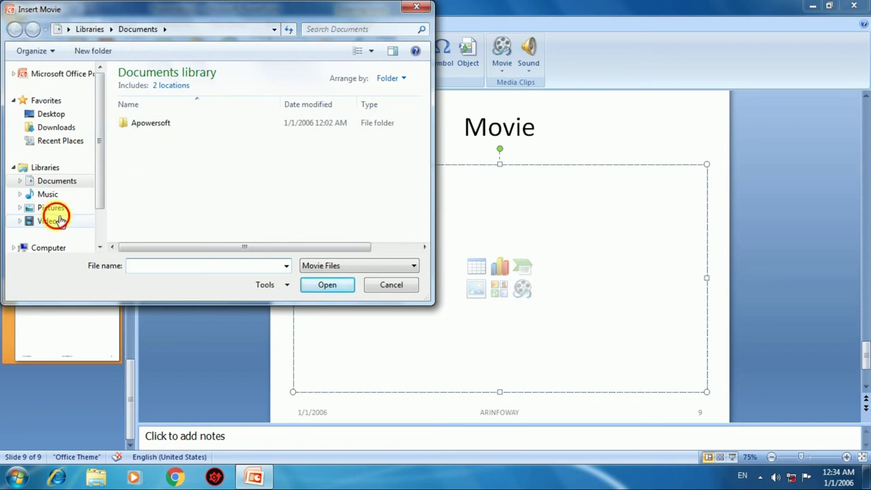
pyautogui.click(58, 220)
pyautogui.doubleClick(132, 129)
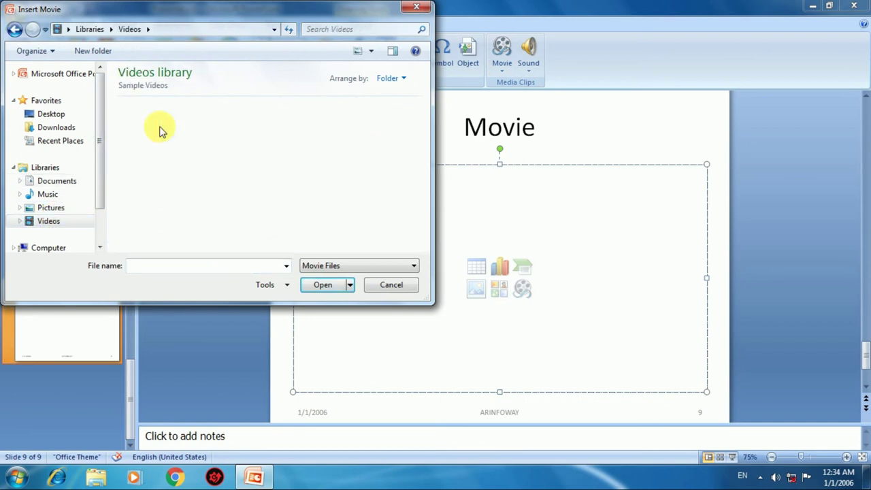
pyautogui.click(161, 131)
pyautogui.click(306, 280)
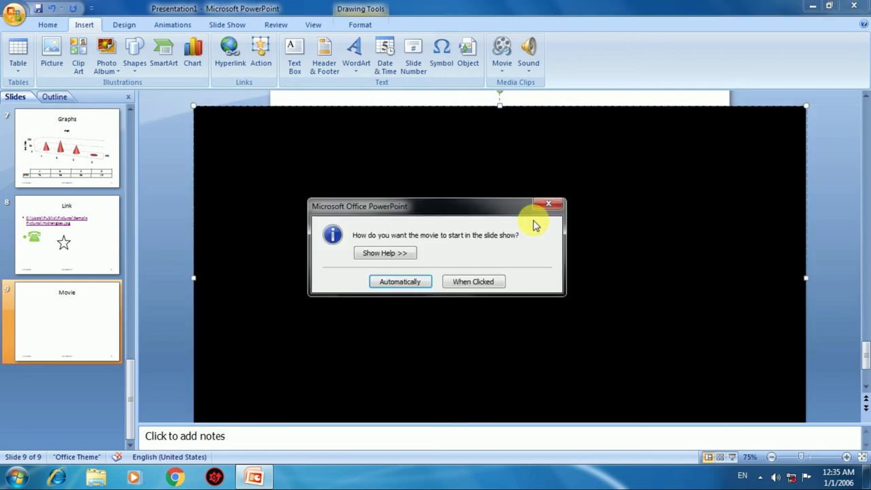
pyautogui.click(417, 281)
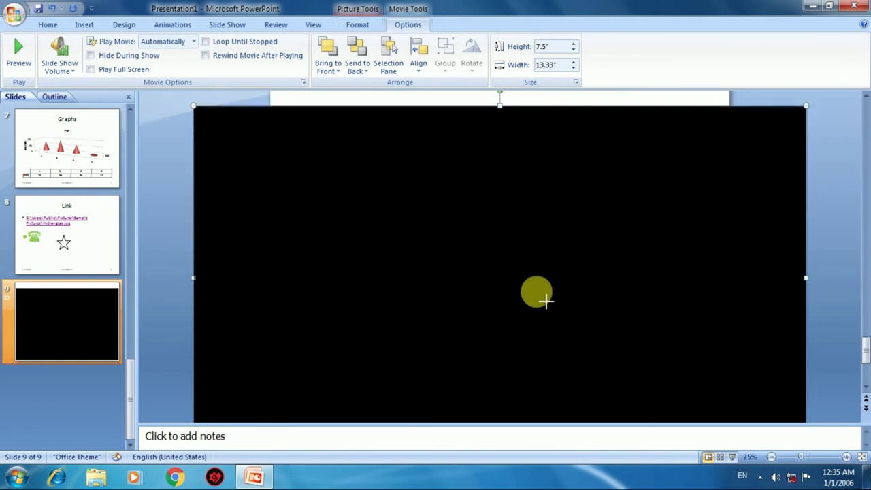
# Step: Resize the video to 8.74 by 4.92 inches and place it below the Movie title
pyautogui.moveTo(546, 300); pyautogui.dragTo(535, 223)
pyautogui.moveTo(466, 279)
pyautogui.mouseDown()
pyautogui.moveTo(561, 181)
pyautogui.moveTo(569, 200)
pyautogui.mouseUp()
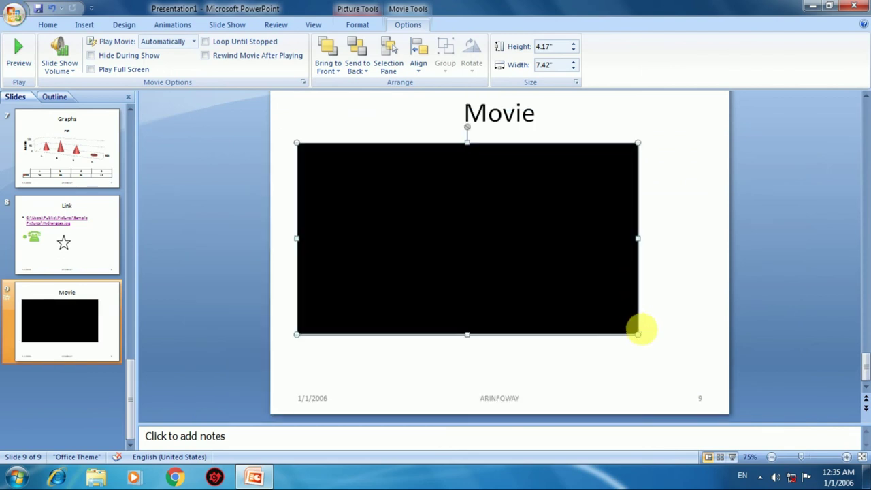
pyautogui.moveTo(638, 334); pyautogui.dragTo(677, 370)
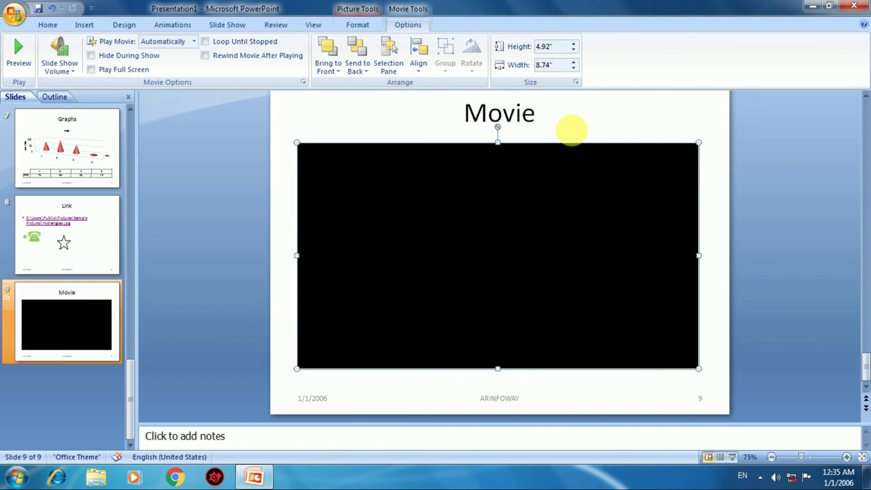
pyautogui.click(570, 124)
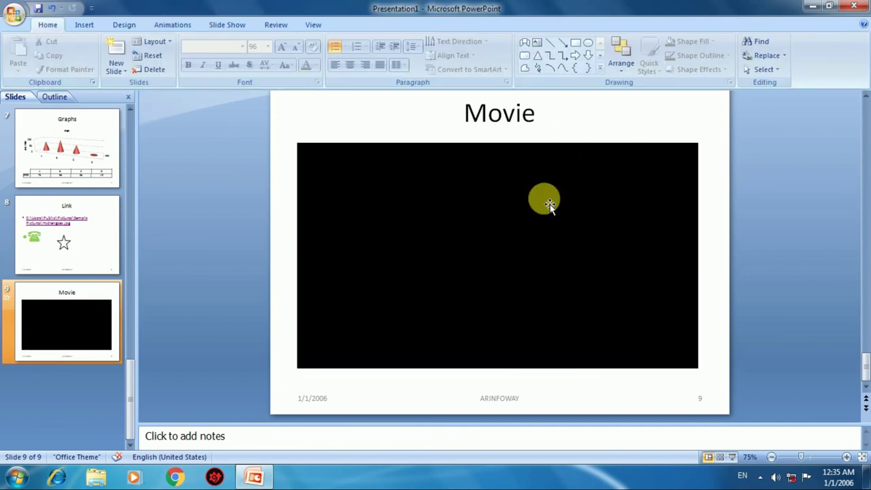
# Step: Preview the movie and review its playback options, keeping Automatically start and not full screen
pyautogui.click(549, 205)
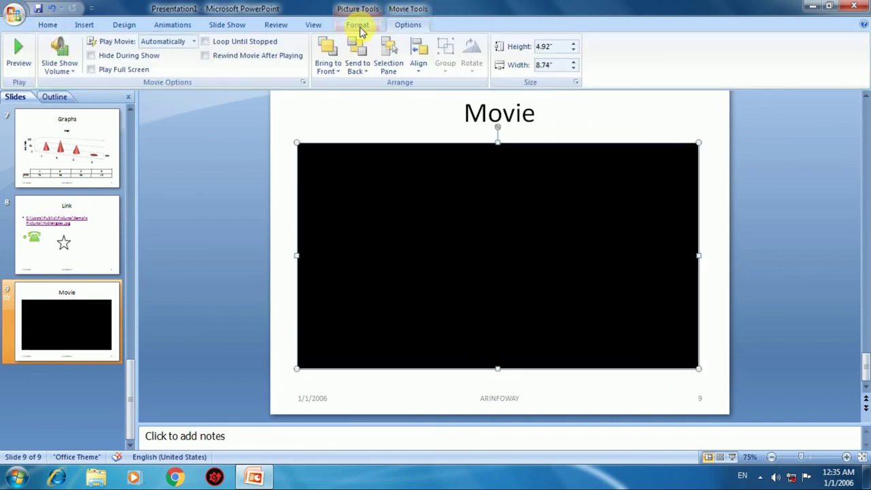
pyautogui.click(358, 27)
pyautogui.click(412, 29)
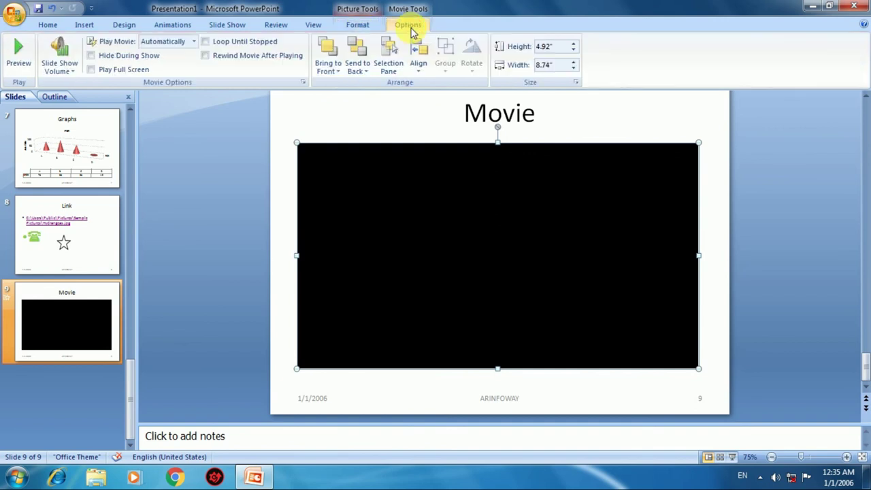
pyautogui.click(359, 26)
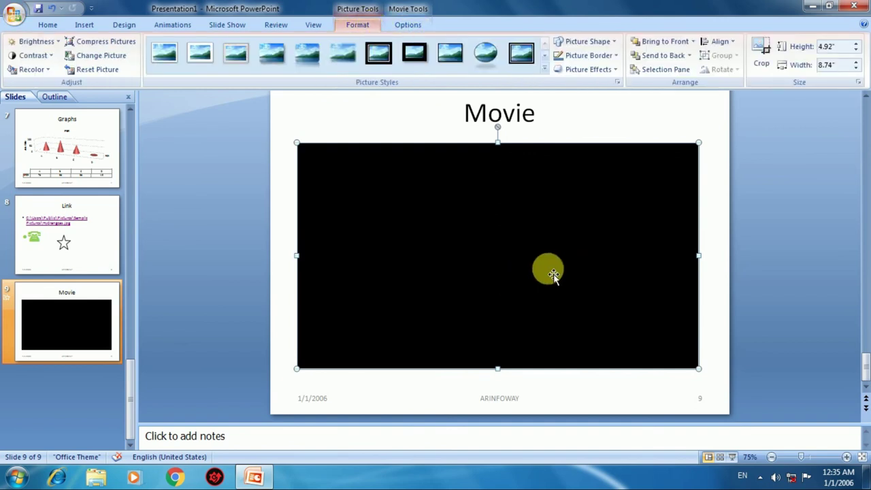
pyautogui.click(404, 24)
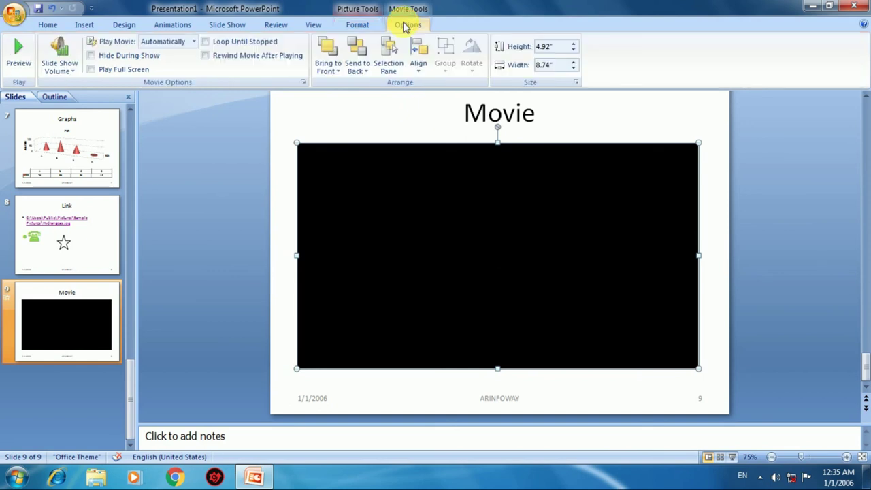
pyautogui.click(11, 51)
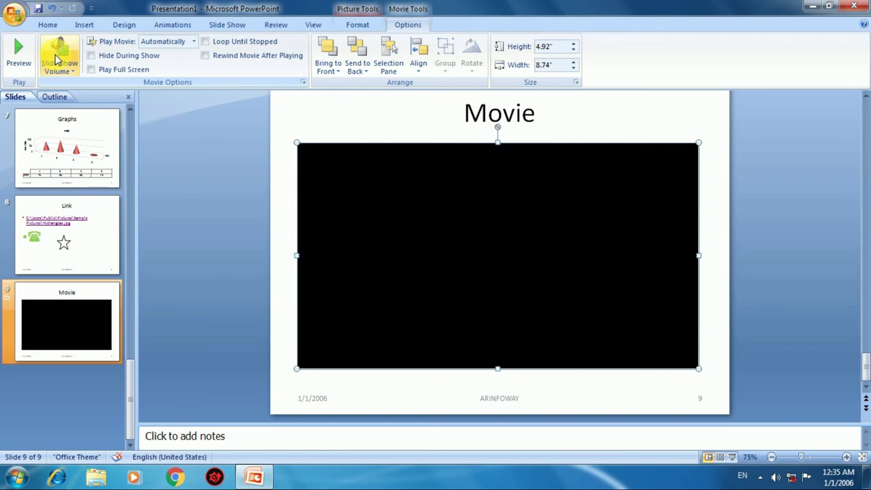
pyautogui.click(58, 63)
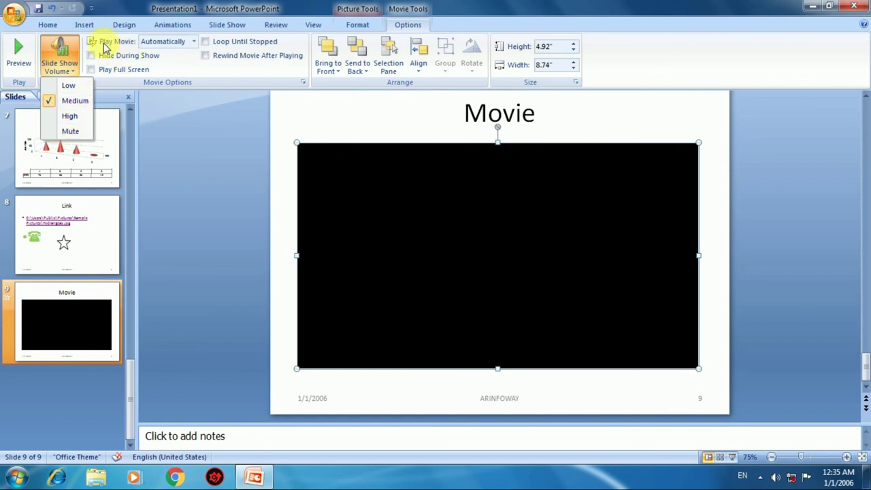
pyautogui.click(145, 41)
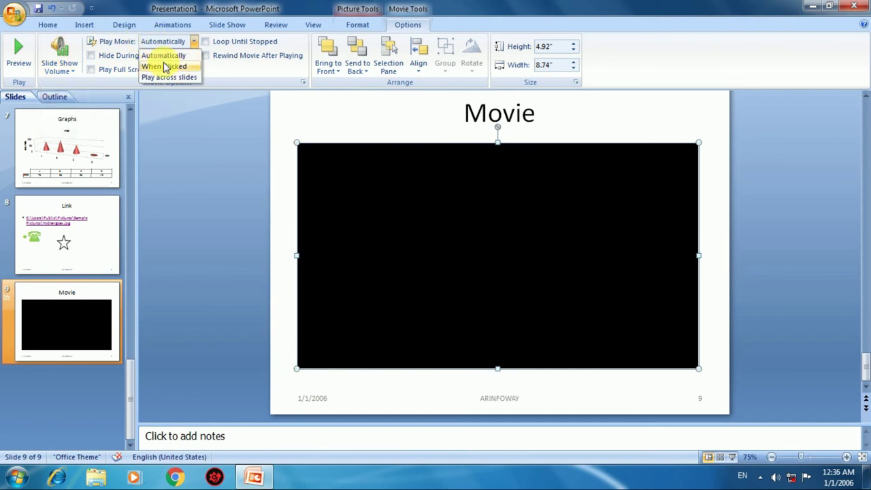
pyautogui.click(227, 147)
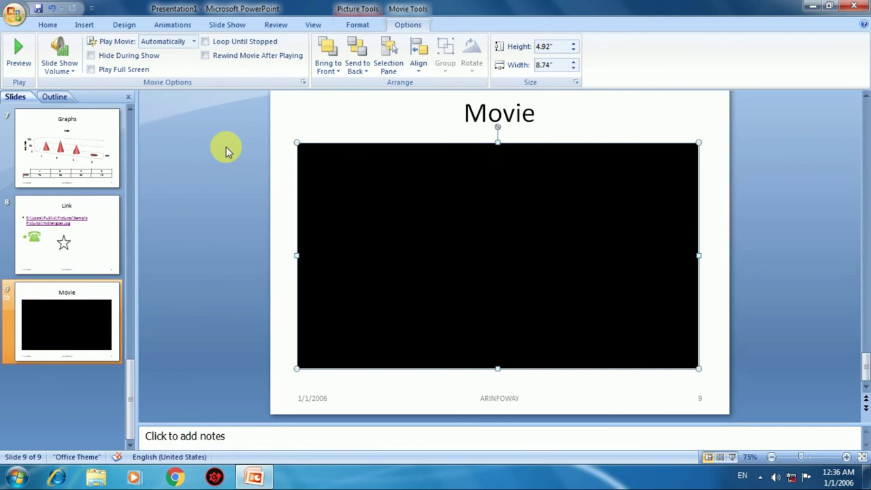
pyautogui.click(133, 73)
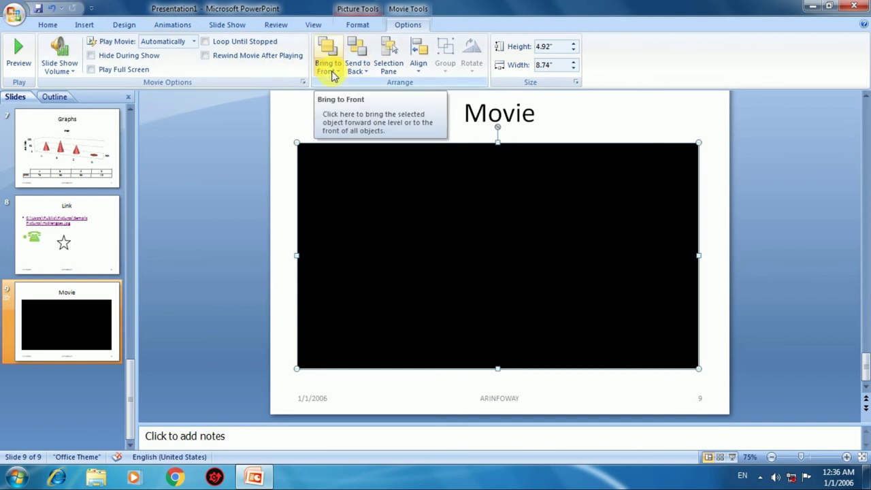
# Step: Set the movie's height to 5 inches, making it 8.89 inches wide
pyautogui.click(425, 67)
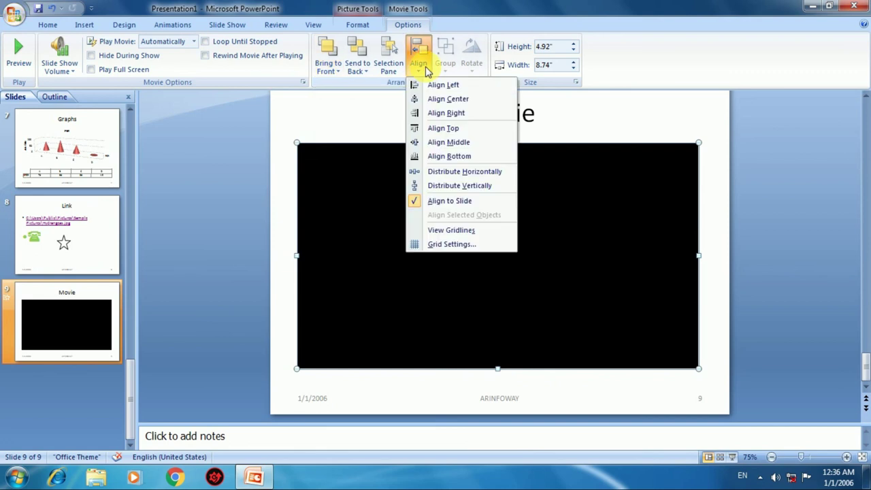
pyautogui.click(572, 44)
pyautogui.click(574, 53)
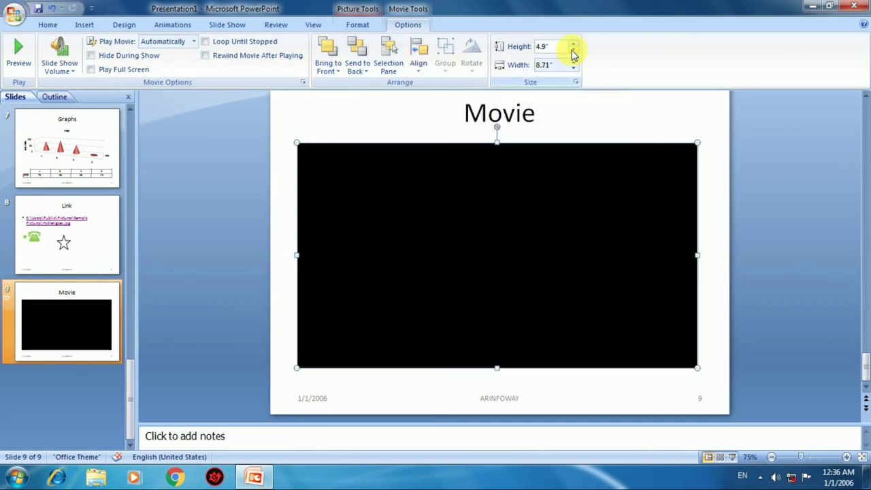
pyautogui.click(573, 44)
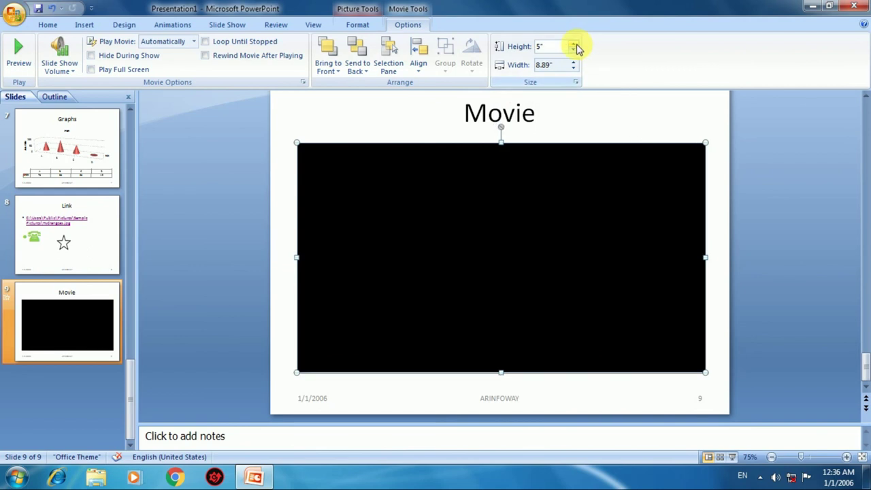
# Step: Add slide 10 after Movie, title it 'Audio', and select its content area
pyautogui.rightClick(65, 302)
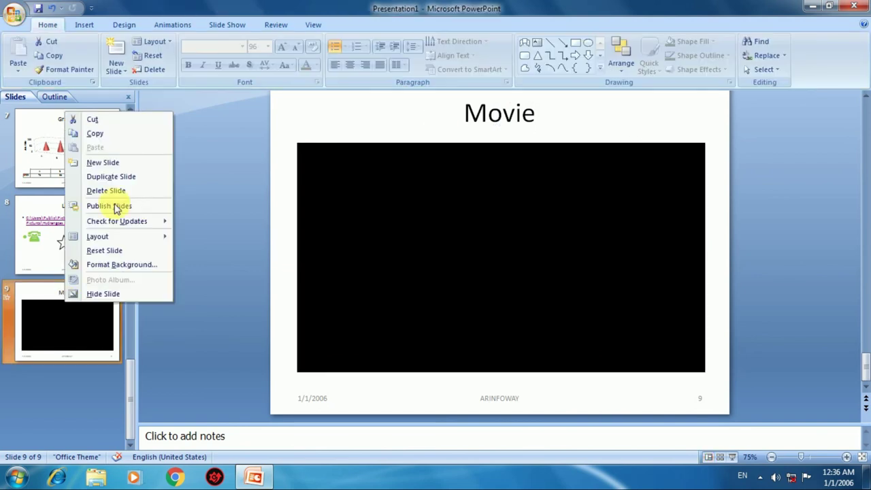
pyautogui.click(106, 162)
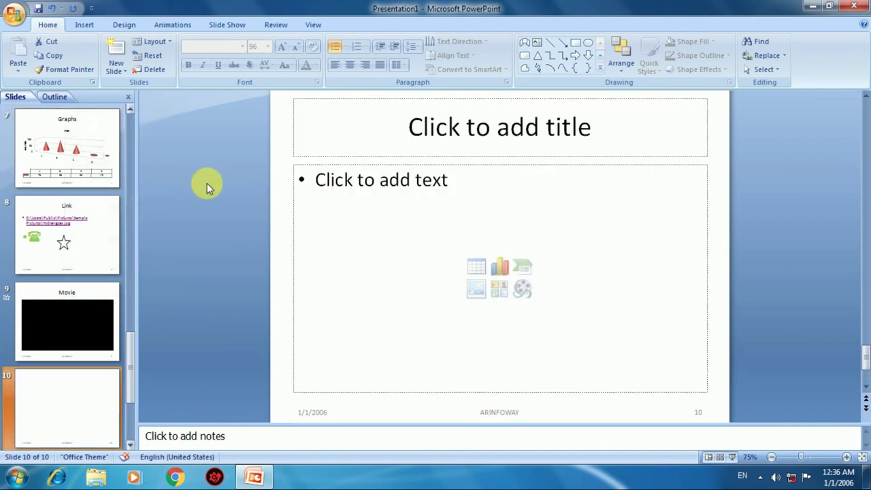
pyautogui.click(86, 23)
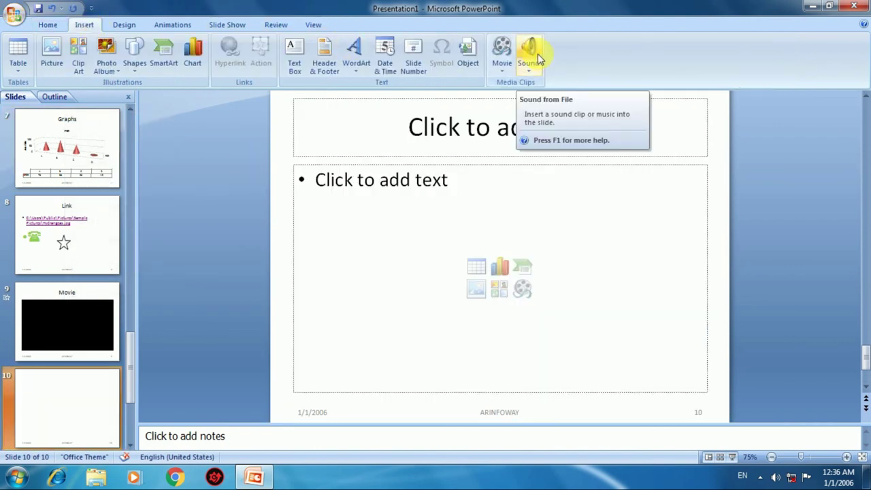
pyautogui.click(463, 124)
pyautogui.write('Audio')
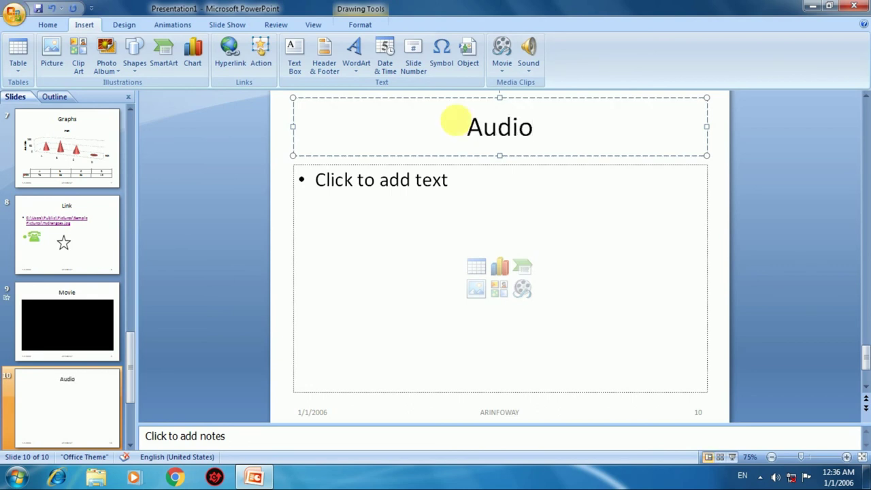
pyautogui.click(363, 233)
pyautogui.click(538, 65)
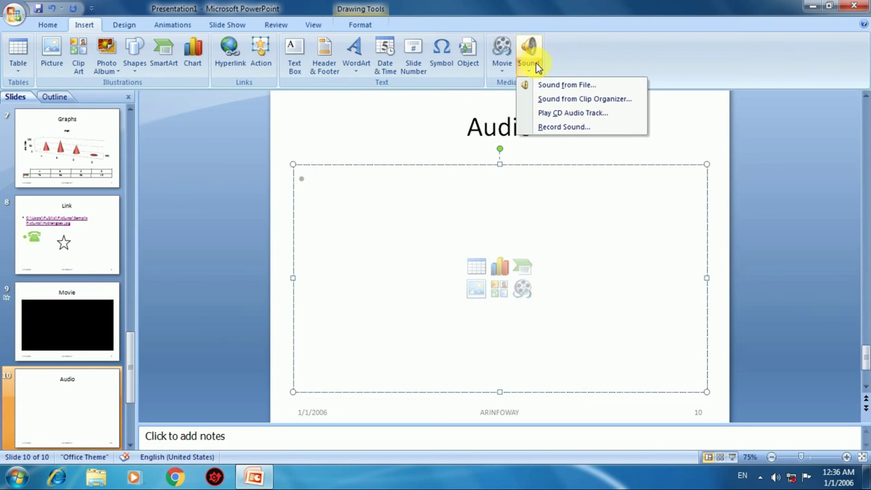
# Step: Insert the Kalimba track from Sample Music as a sound that plays automatically
pyautogui.click(550, 87)
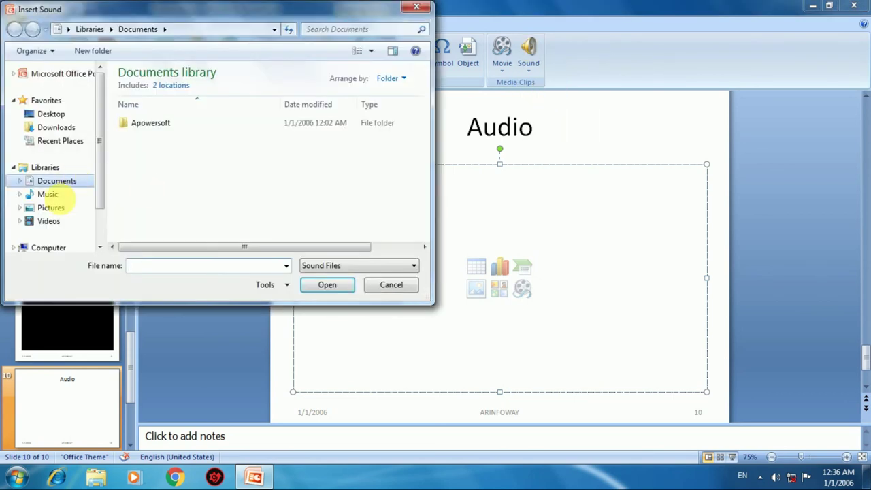
pyautogui.click(57, 196)
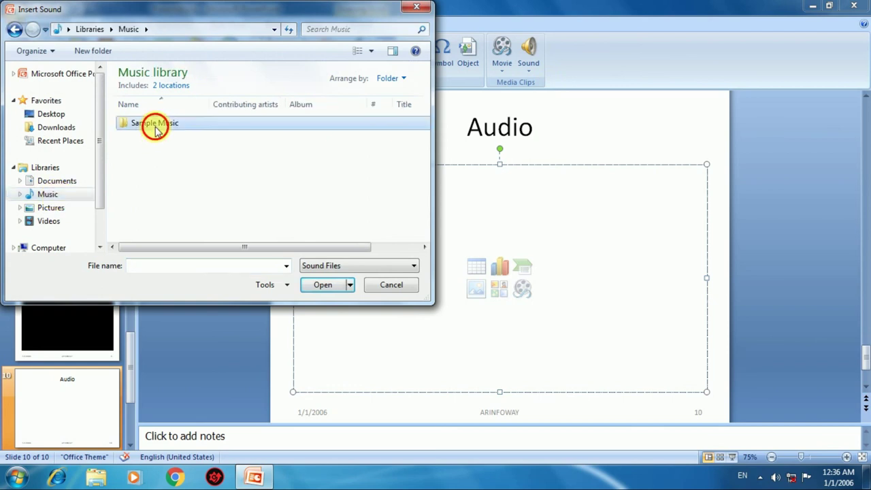
pyautogui.doubleClick(151, 122)
pyautogui.click(145, 122)
pyautogui.click(320, 283)
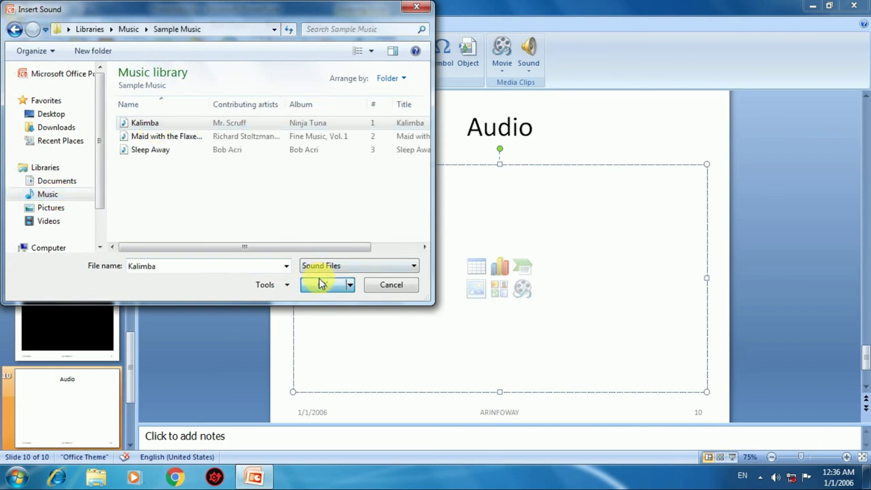
pyautogui.click(400, 282)
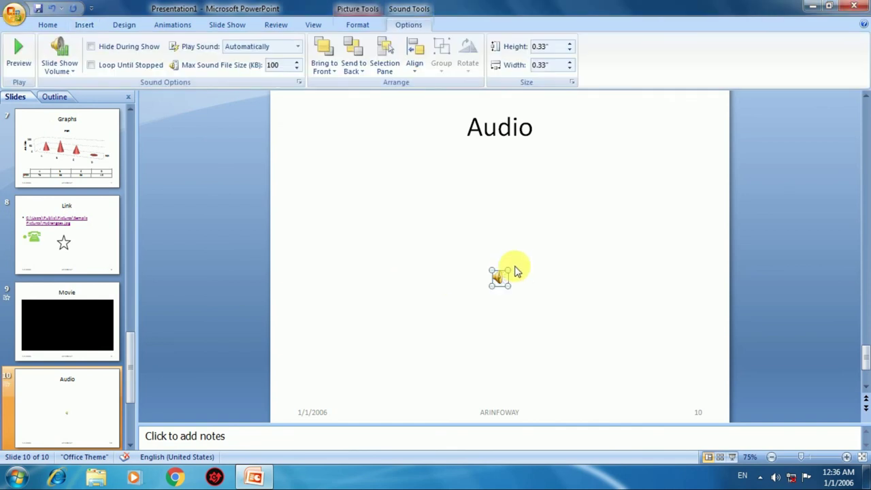
# Step: Enlarge the sound icon to about 2.17 inches, move it under the title, and preview it
pyautogui.moveTo(507, 270); pyautogui.dragTo(591, 188)
pyautogui.moveTo(543, 224); pyautogui.dragTo(467, 234)
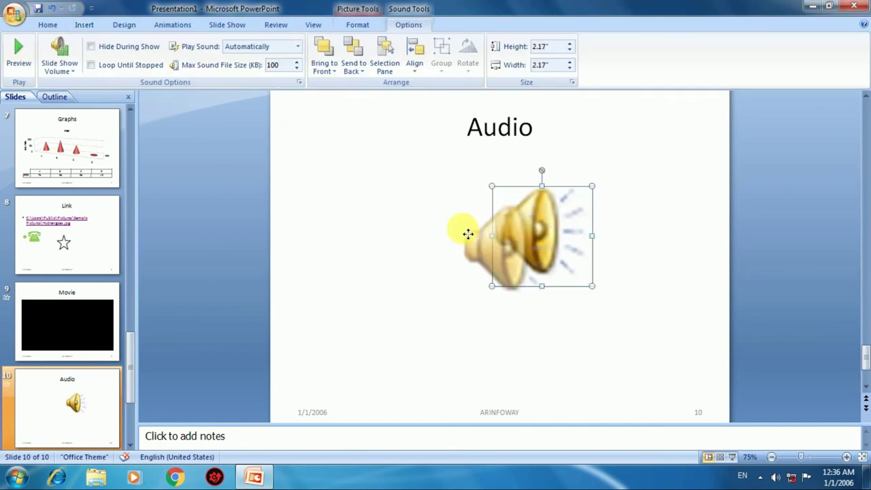
pyautogui.click(19, 49)
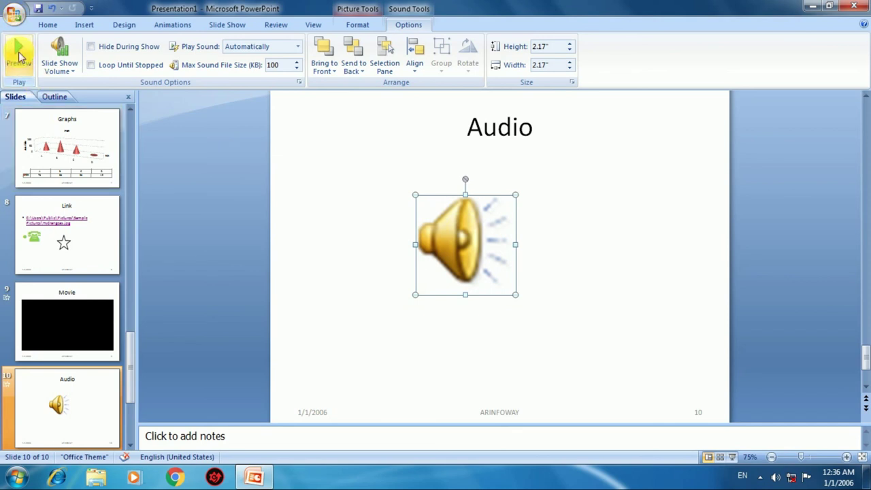
pyautogui.click(63, 71)
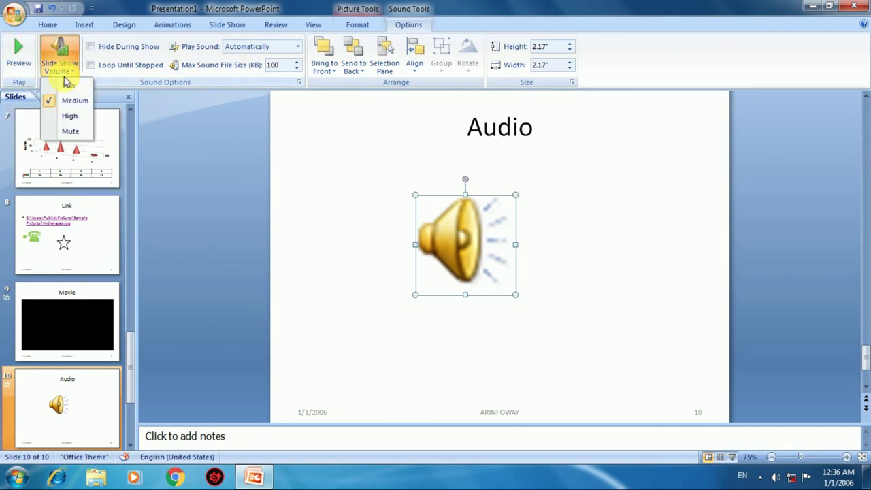
pyautogui.click(130, 48)
pyautogui.click(129, 48)
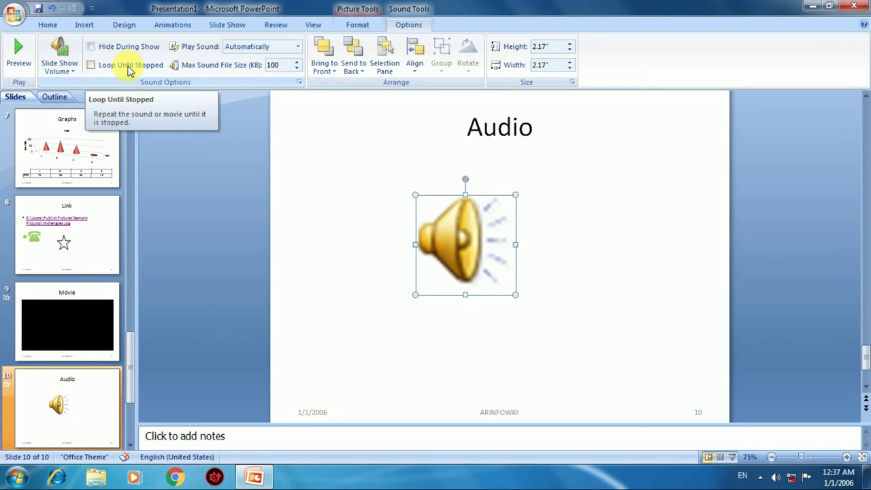
# Step: Keep the sound starting automatically and set the icon's height to 2.2 inches
pyautogui.click(228, 51)
pyautogui.click(248, 60)
pyautogui.click(258, 155)
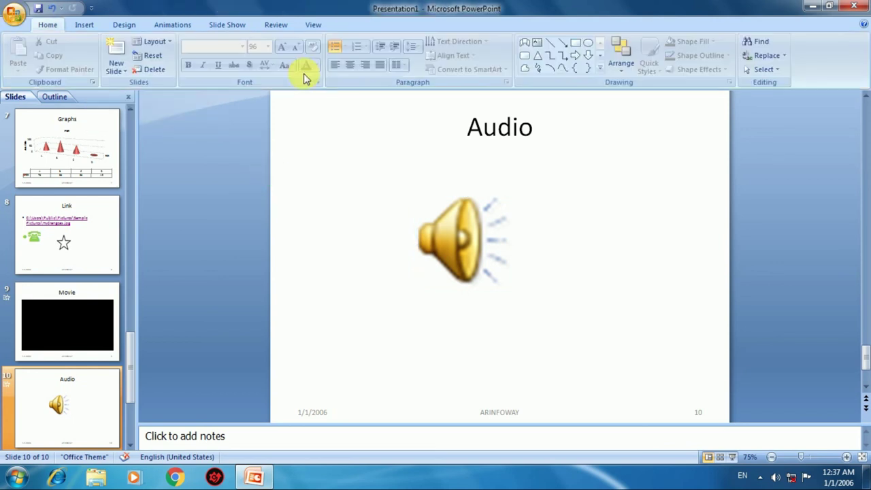
pyautogui.doubleClick(416, 206)
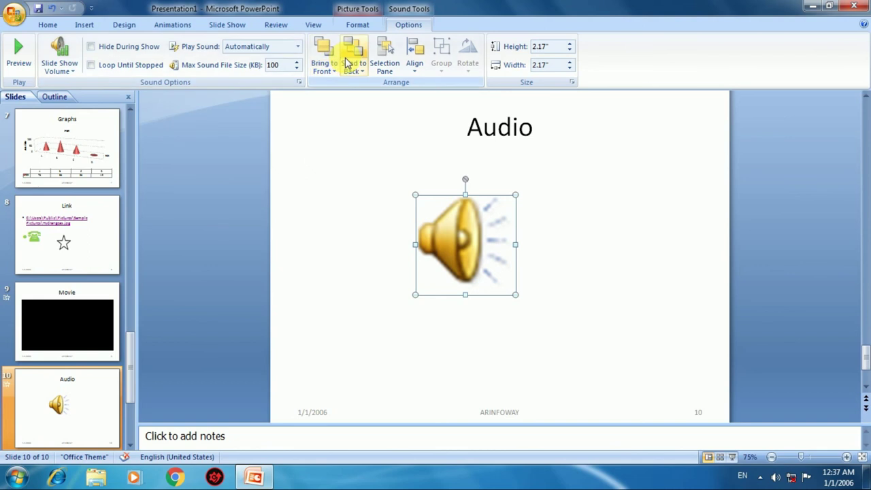
pyautogui.click(569, 50)
pyautogui.click(572, 43)
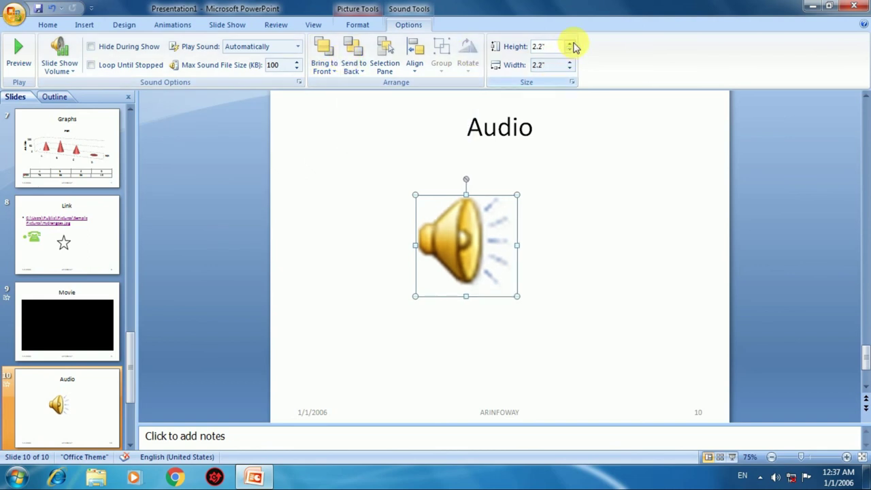
# Step: Scroll back up the slide list and open slide 6, the Smart Art slide
pyautogui.click(85, 23)
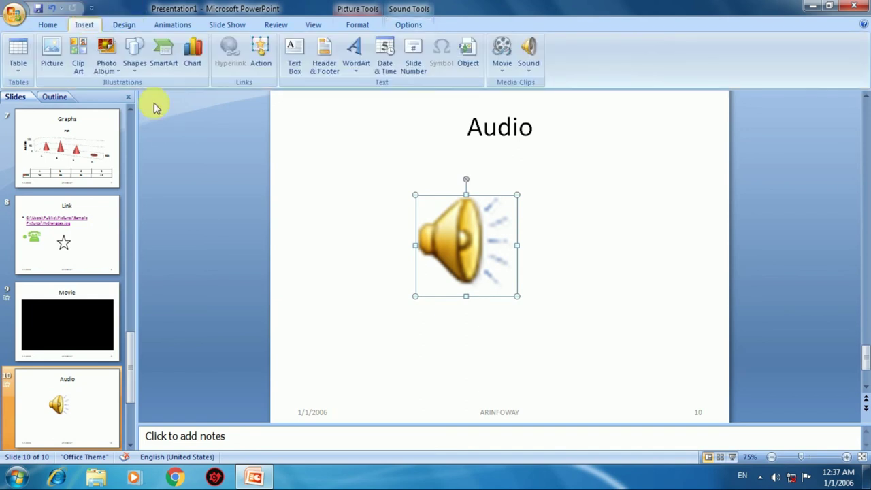
pyautogui.scroll(1, 254, 189)
pyautogui.scroll(2, 254, 190)
pyautogui.scroll(2, 254, 189)
pyautogui.scroll(2, 252, 188)
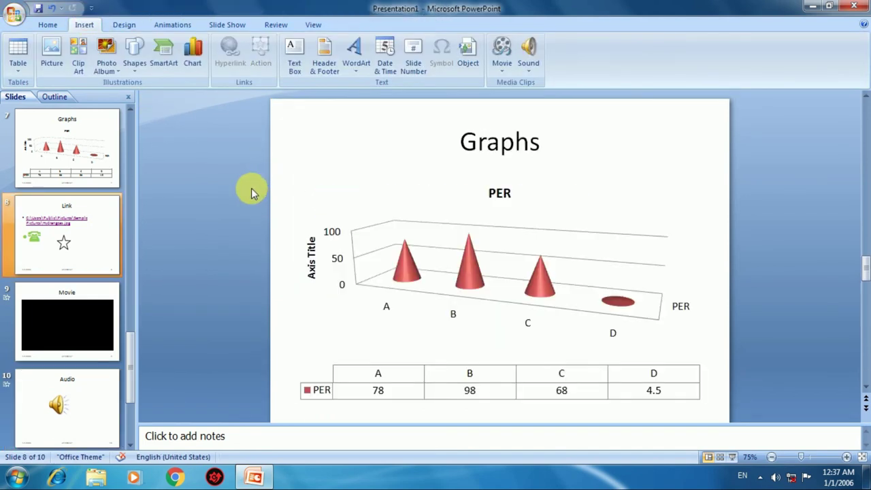
pyautogui.scroll(2, 251, 188)
pyautogui.scroll(2, 250, 187)
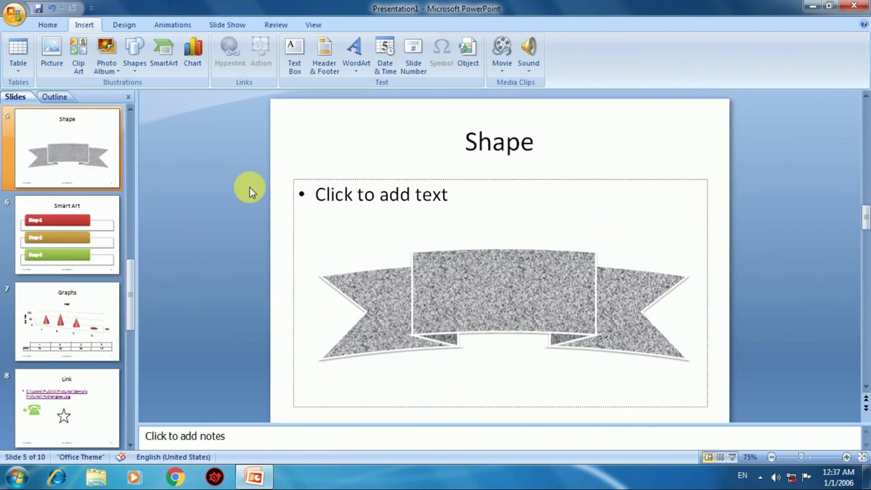
pyautogui.click(115, 222)
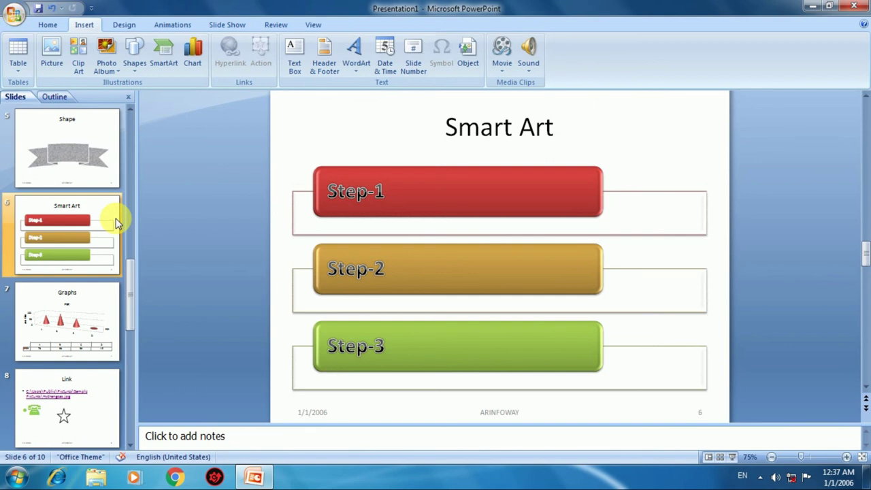